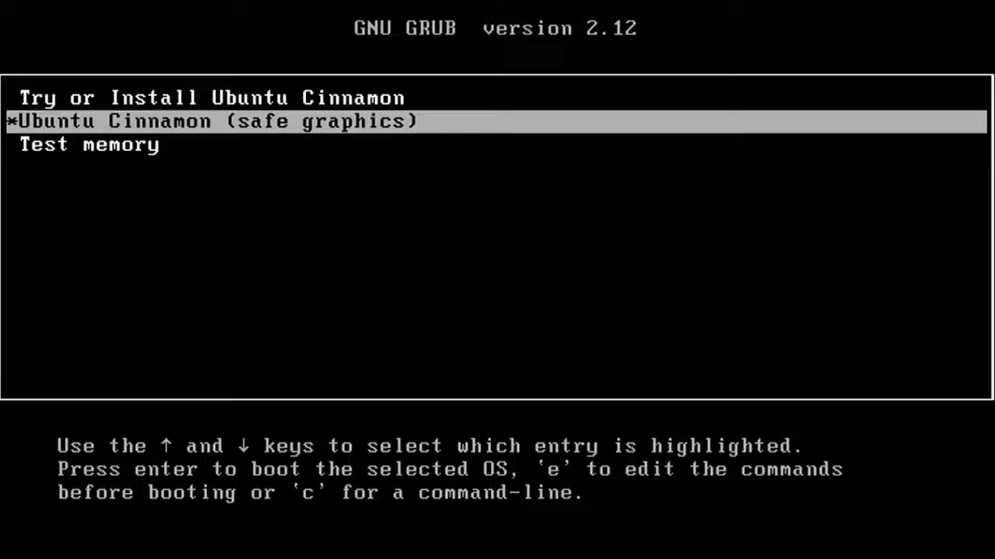
Boot the 'Try or Install Ubuntu Cinnamon' entry from the GRUB menu
key(Up)
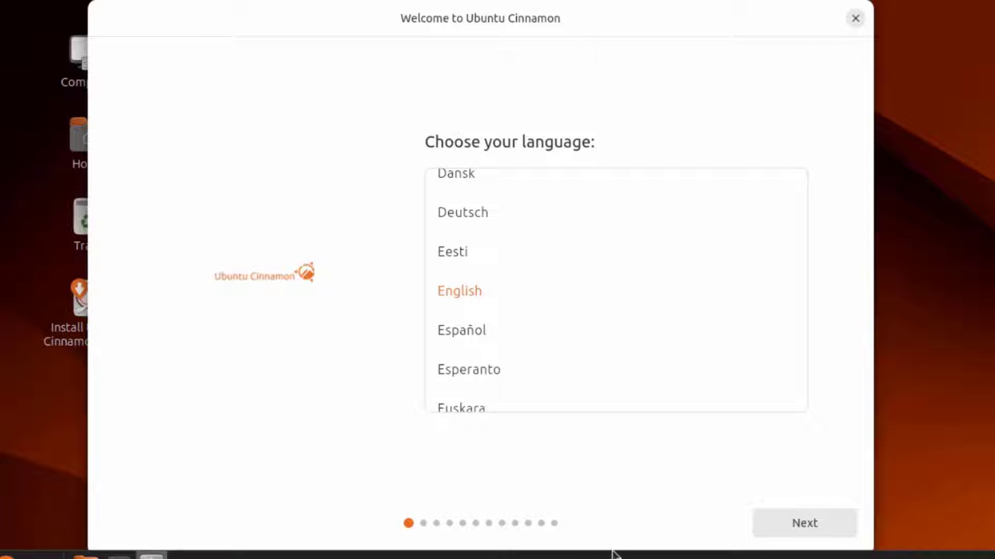
Keep English, then expand Seeing, Hearing, Typing, Pointing and Zoom accessibility sections without changing anything
click(764, 525)
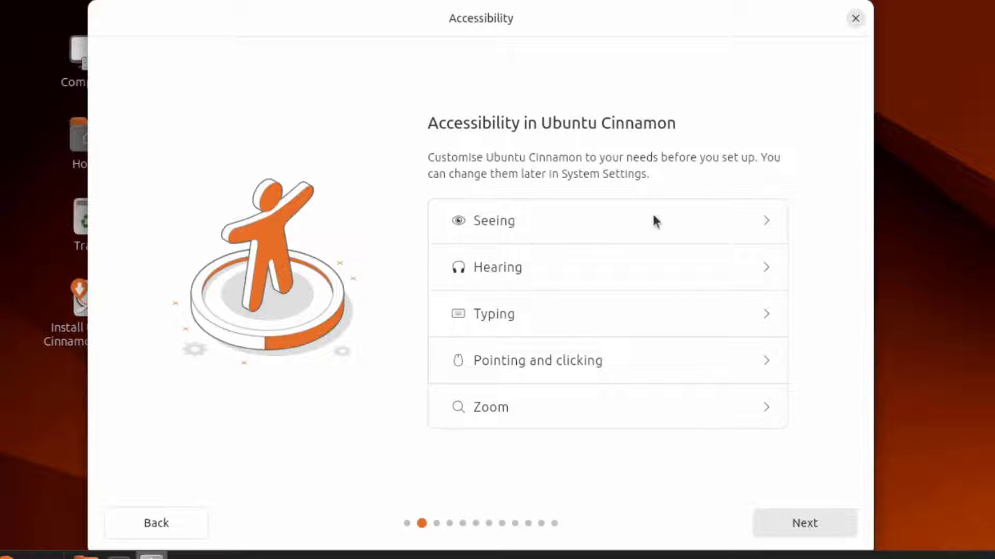
click(764, 221)
scroll(766, 274, down, 2)
click(760, 314)
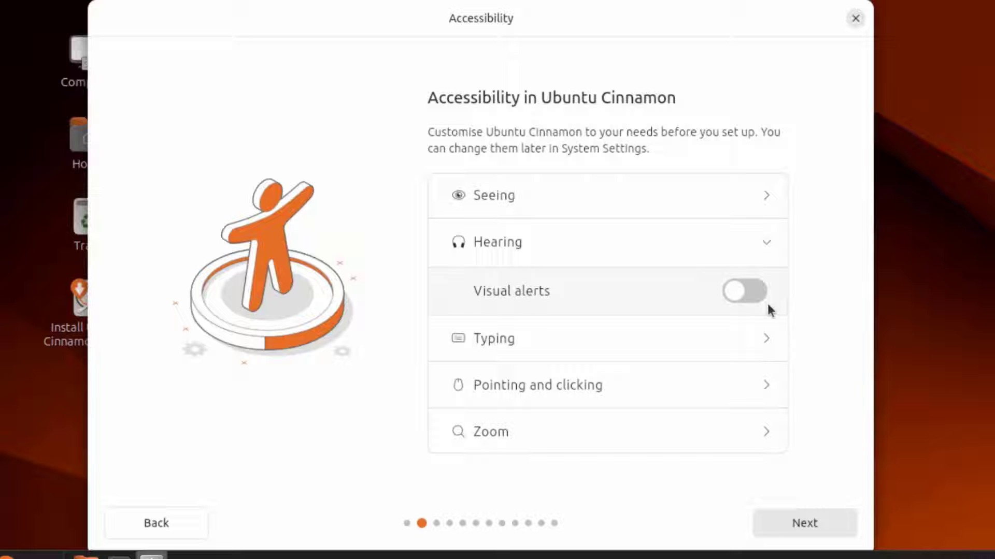
click(766, 338)
scroll(774, 332, down, 2)
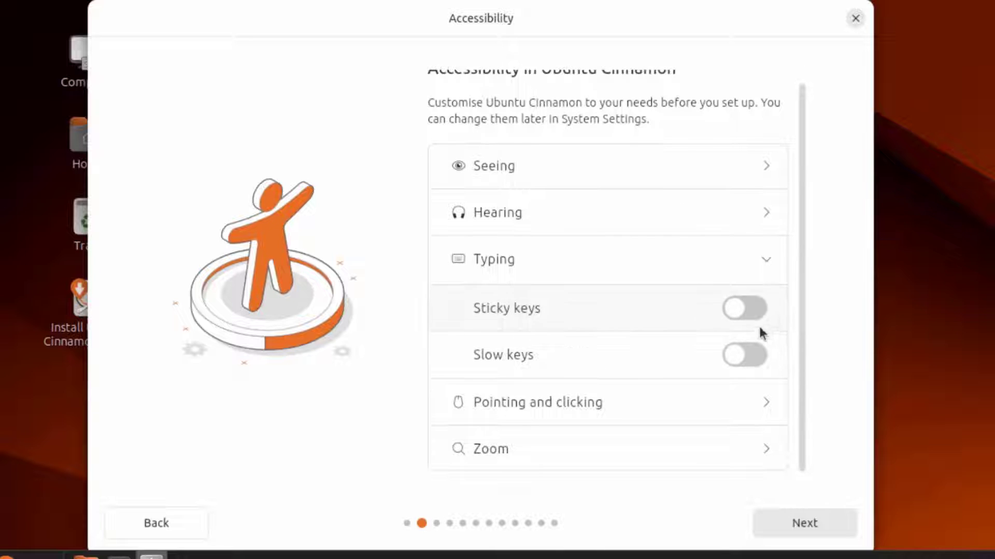
click(767, 403)
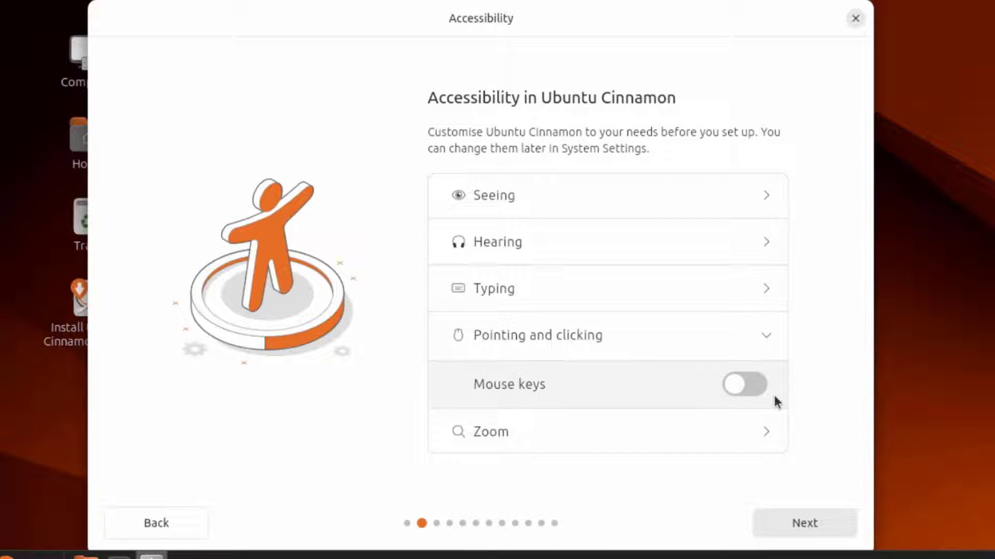
click(767, 432)
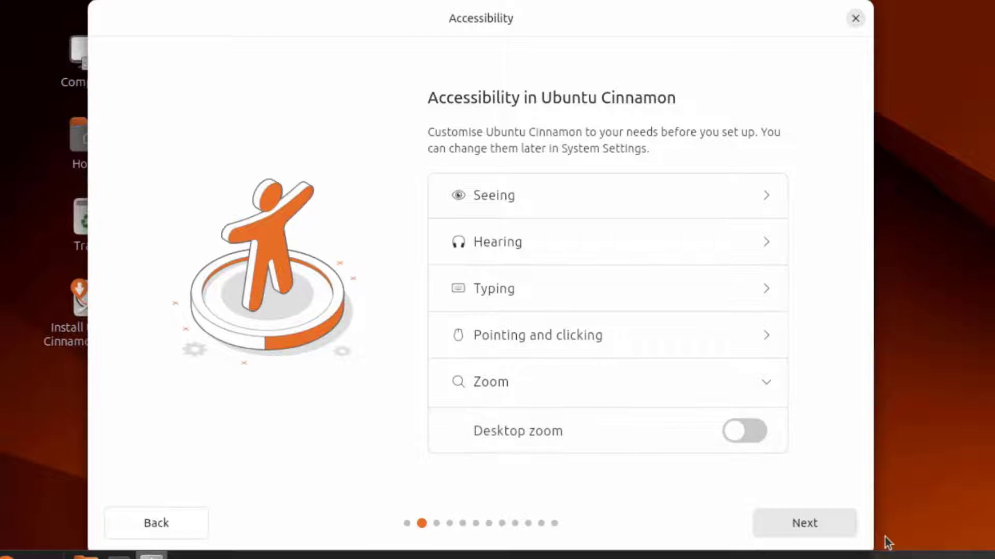
click(804, 524)
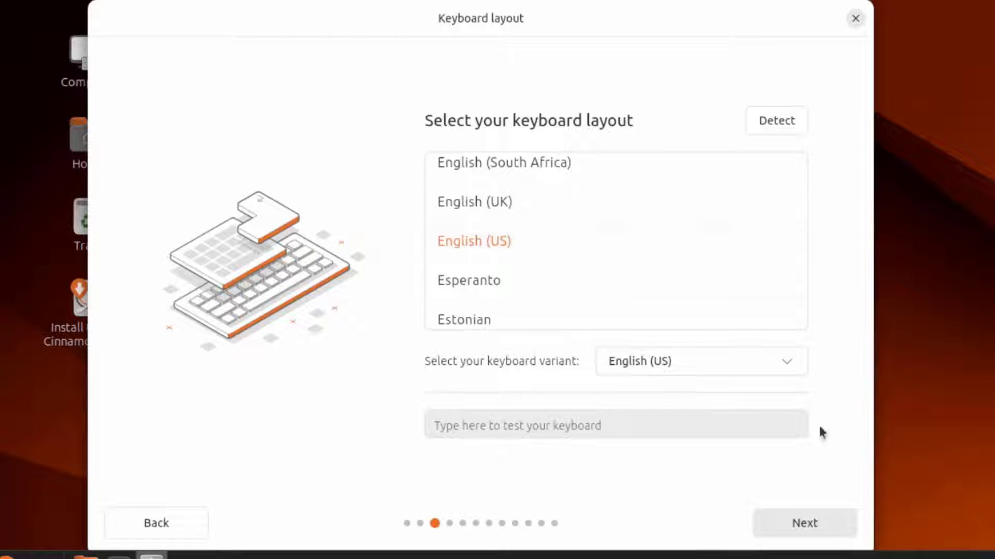
Accept the English (US) keyboard, wired connection and interactive installation defaults
click(830, 524)
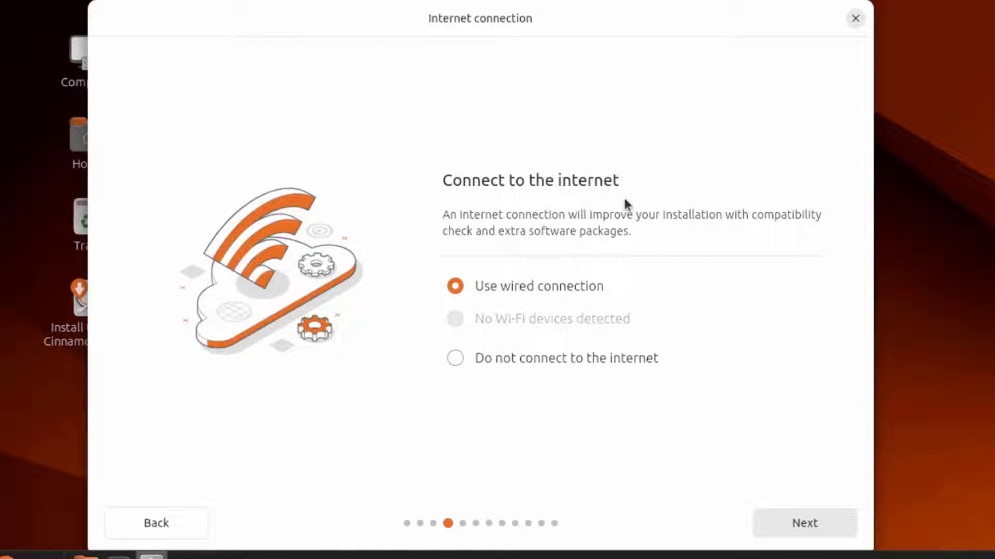
click(821, 519)
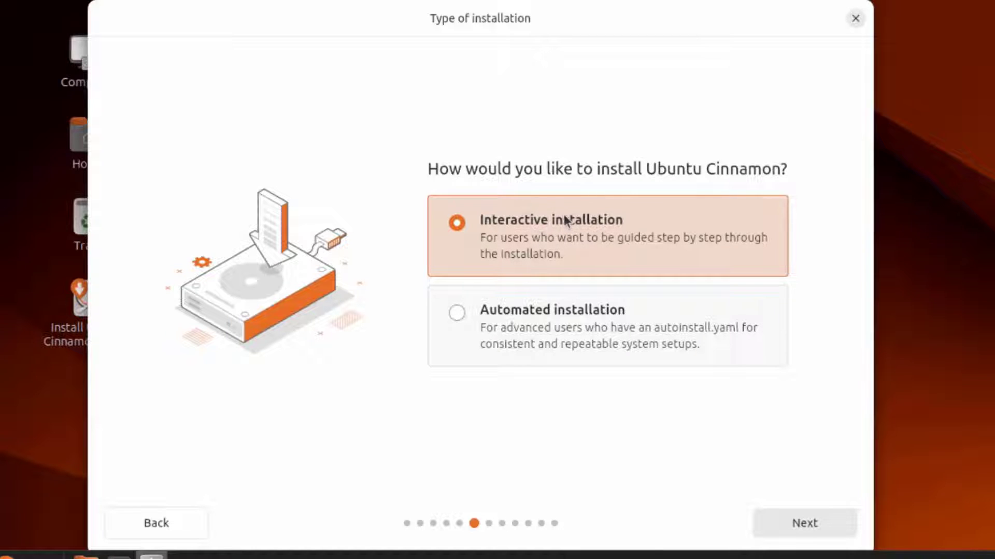
click(803, 523)
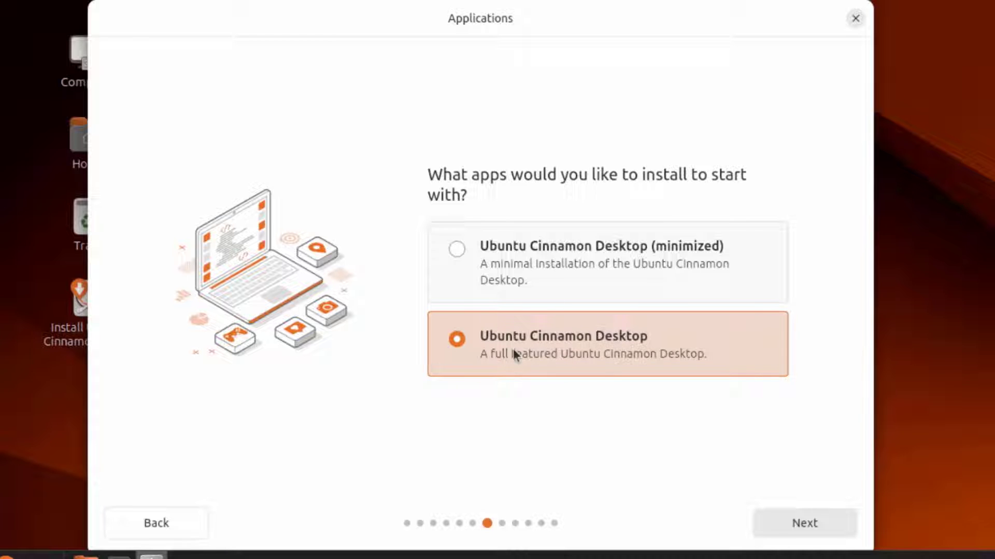
Keep the full desktop app set and add support for additional media formats
click(804, 521)
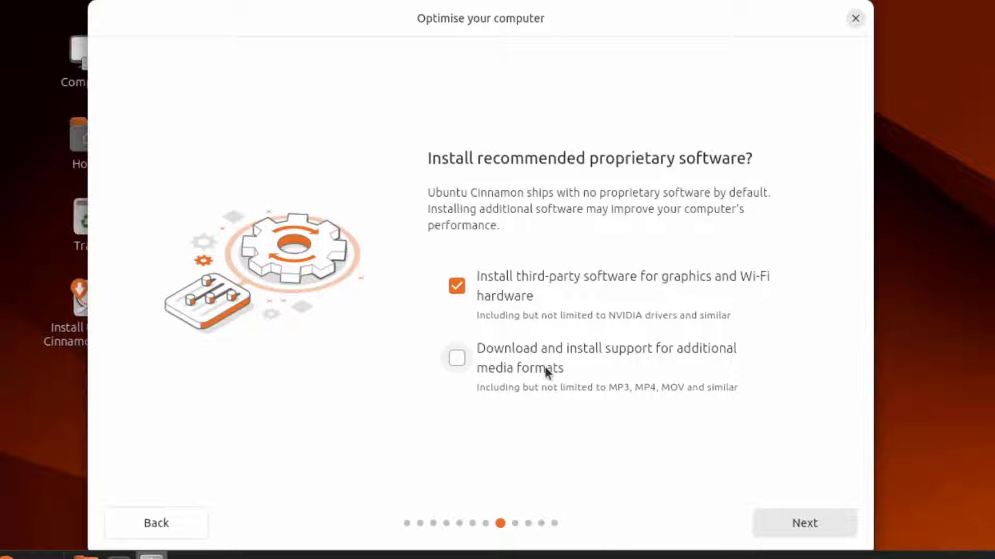
click(455, 358)
click(813, 520)
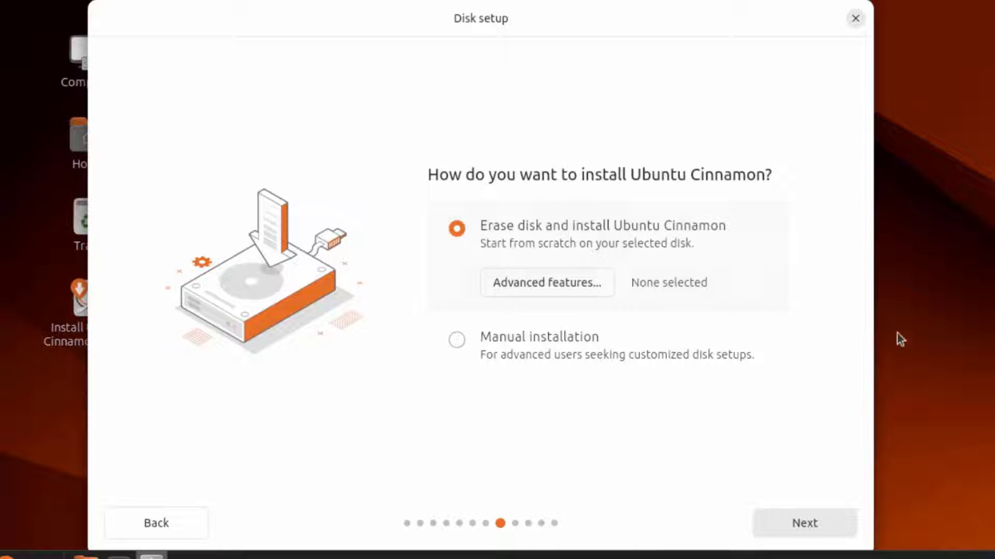
Keep Erase disk and enter the account's name and password twice
click(806, 534)
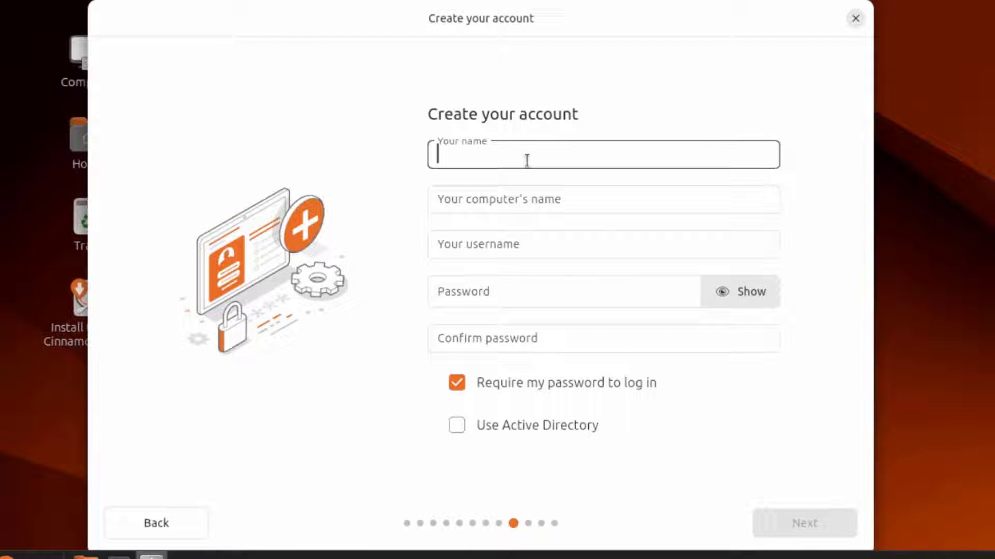
text(john)
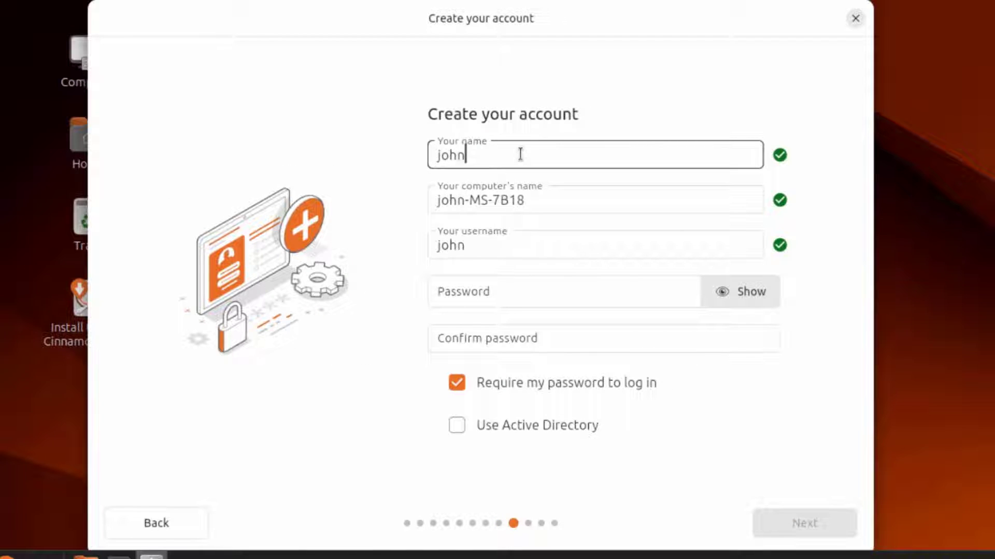
click(482, 286)
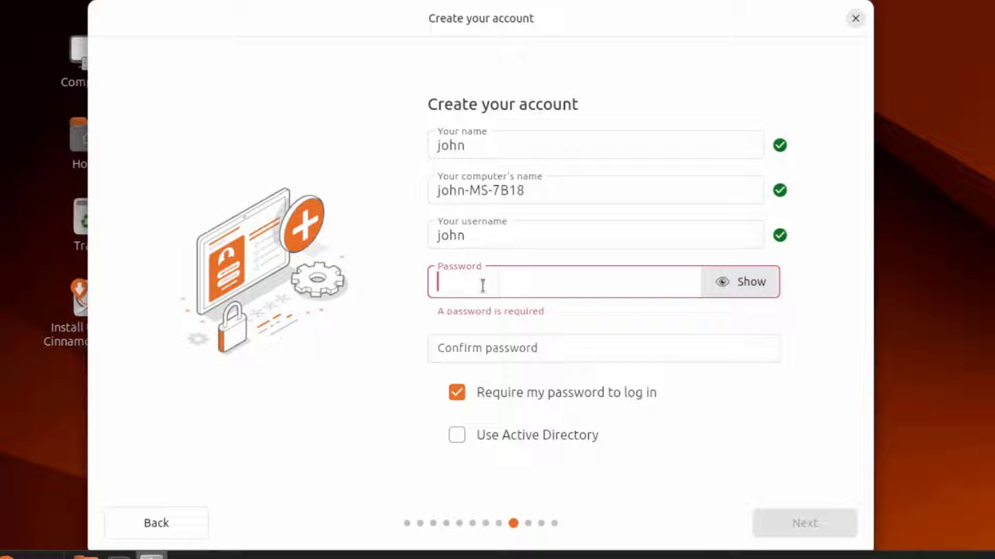
click(475, 332)
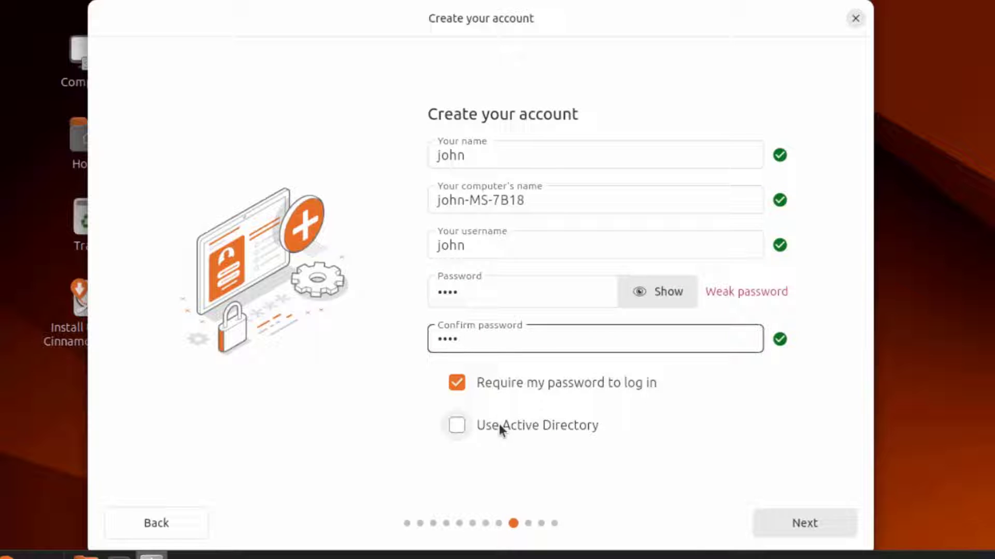
Confirm the account, keep the New York timezone, and start the installation
click(783, 519)
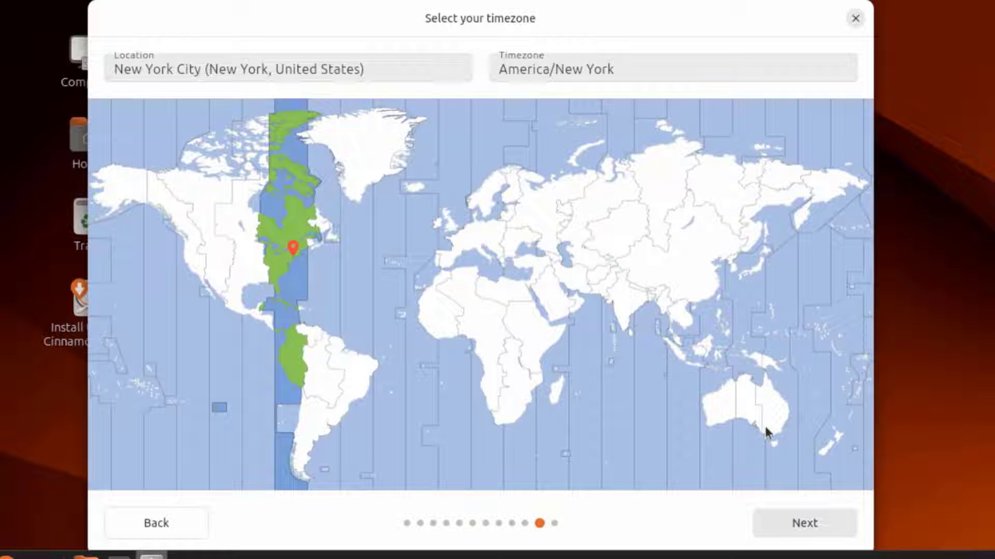
click(794, 522)
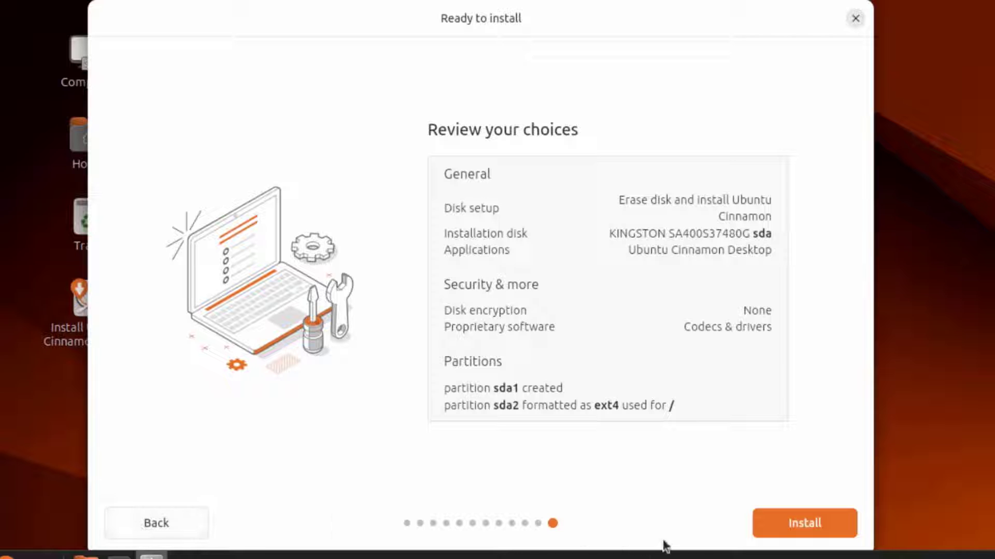
click(781, 523)
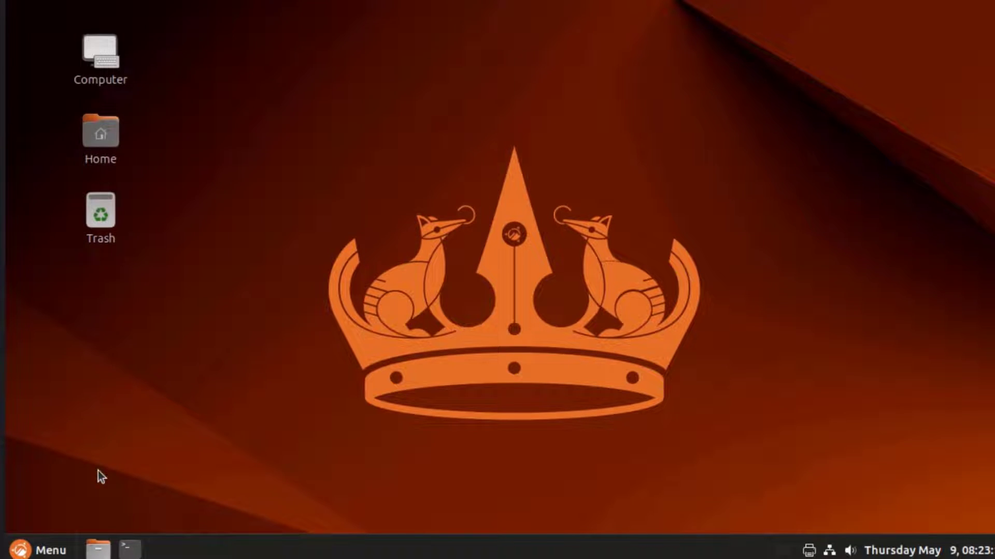
Open the applications menu and scroll All Applications down to Calculator
click(33, 552)
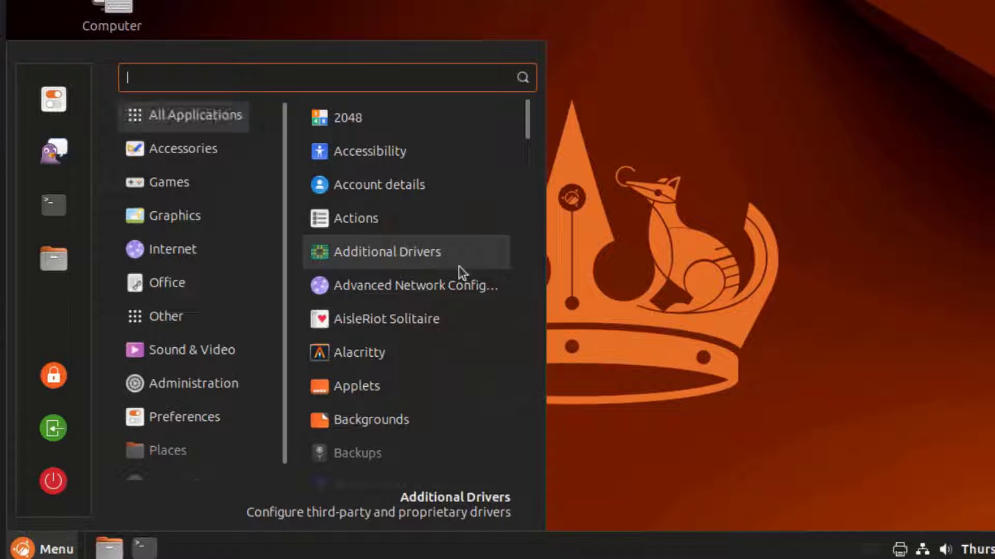
scroll(455, 279, down, 1)
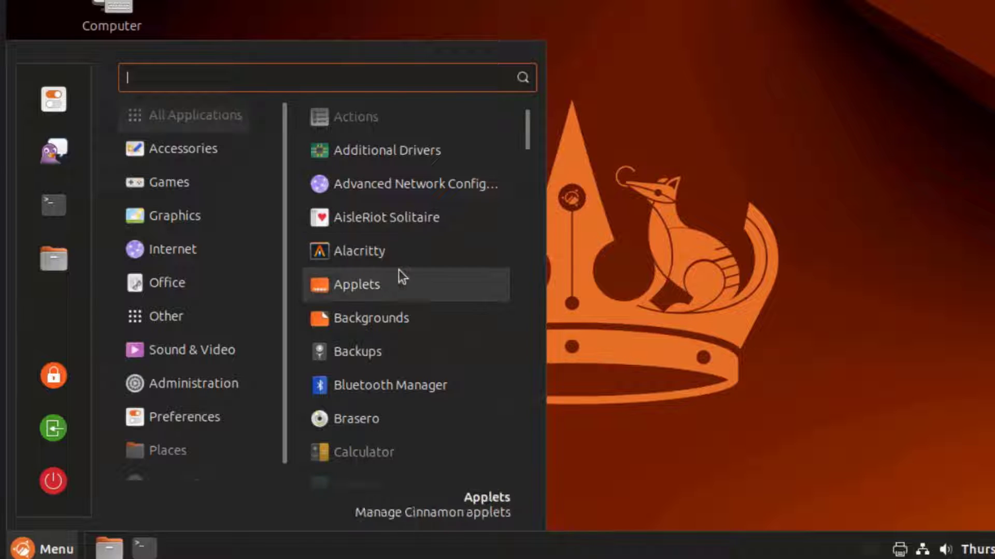
scroll(399, 272, down, 1)
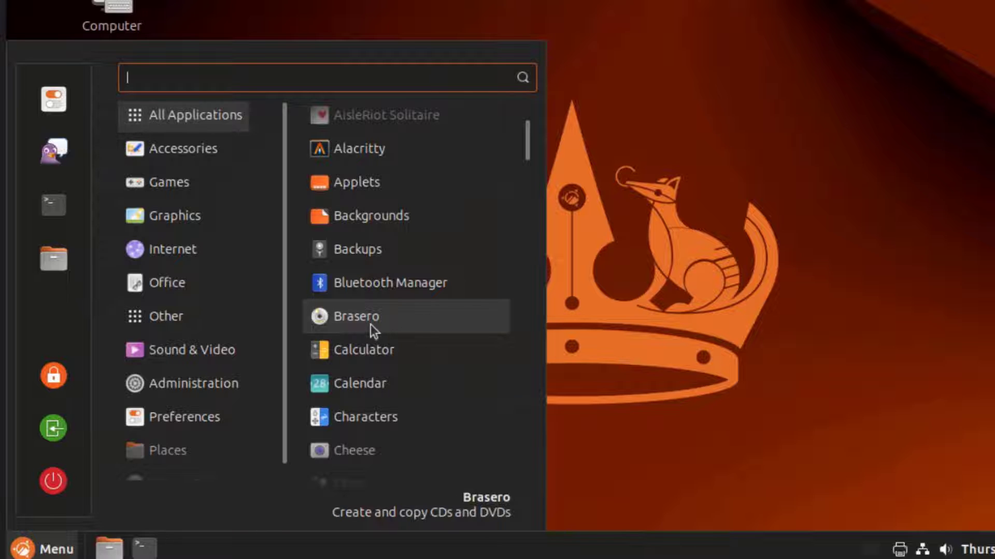
scroll(369, 256, down, 1)
Launch Calculator and view its About information
click(368, 251)
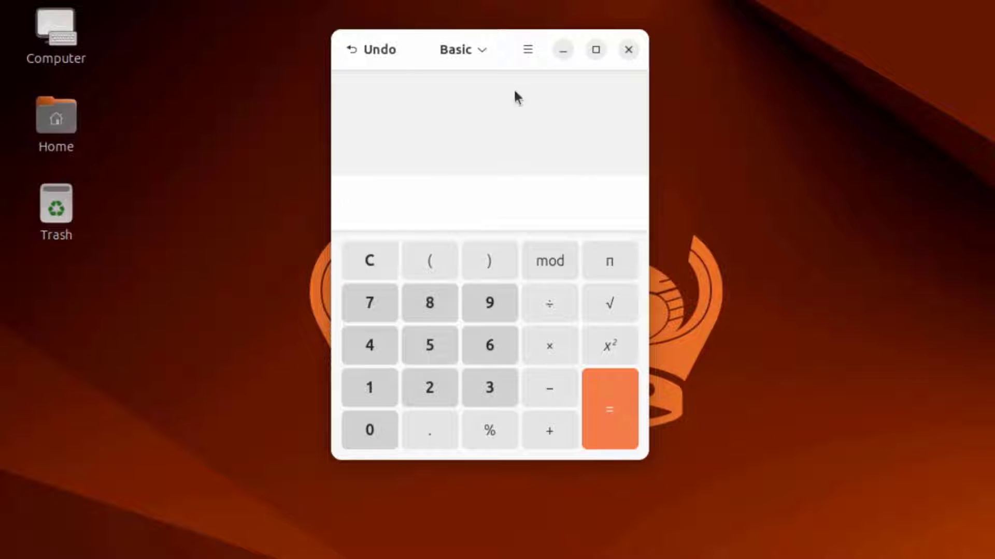
click(527, 51)
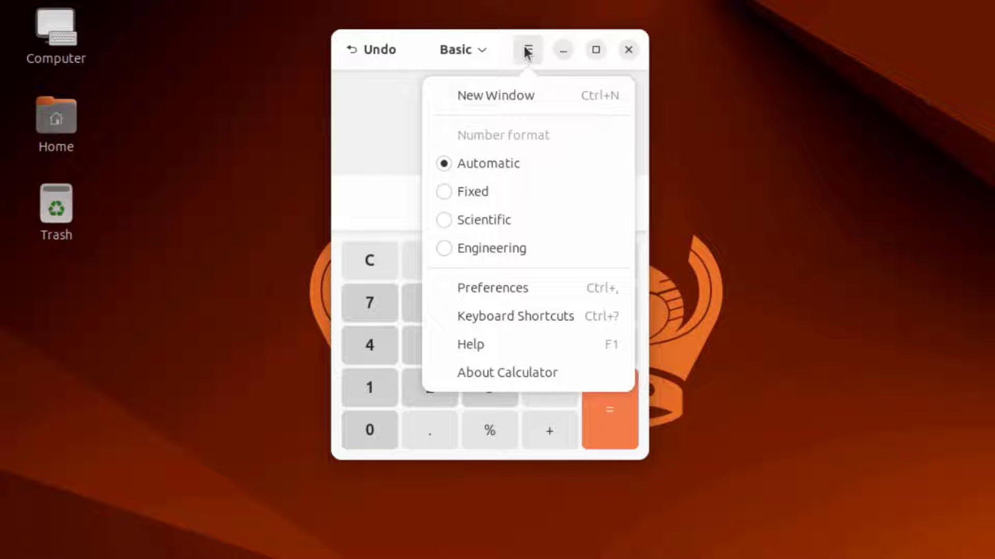
click(525, 380)
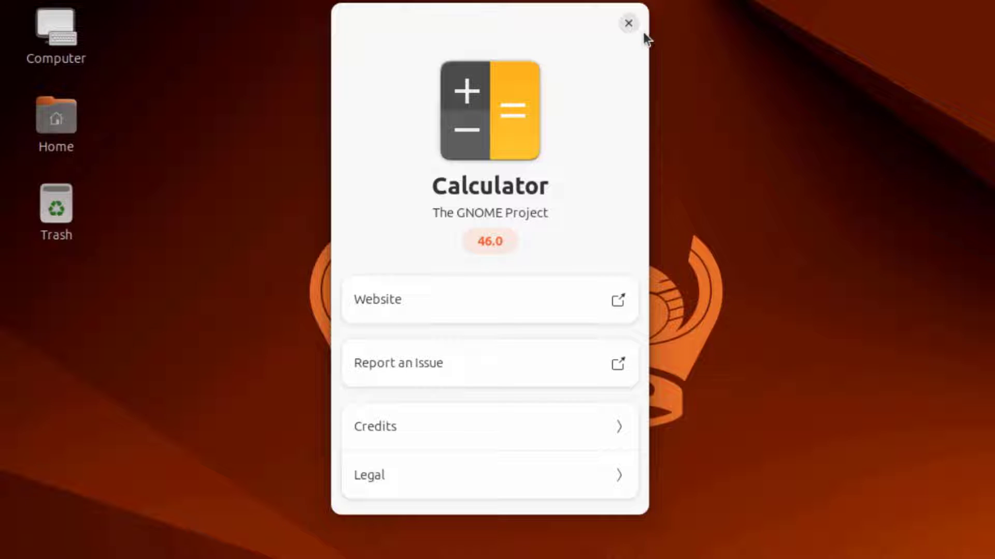
click(628, 24)
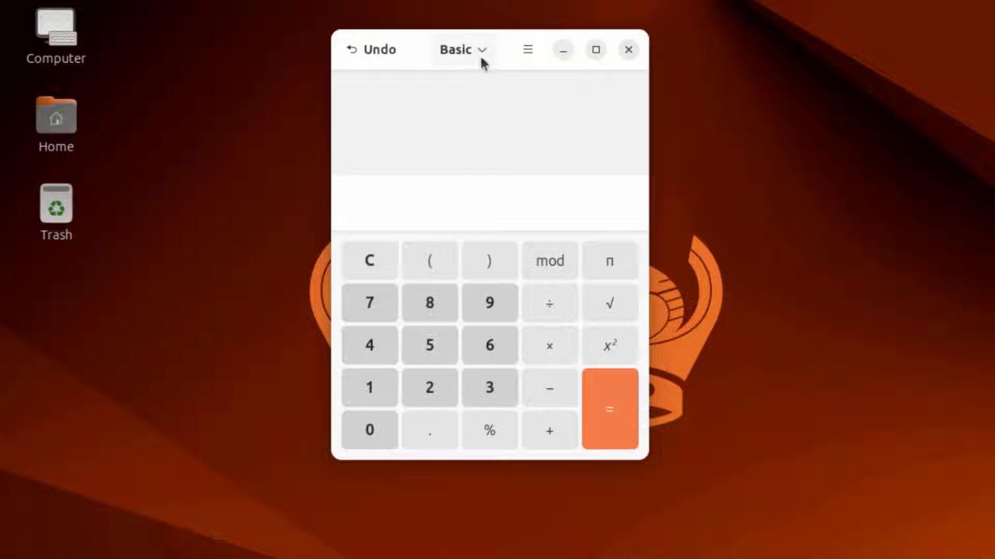
Cycle the calculator through Programming and Financial modes, ending in Advanced mode
click(480, 50)
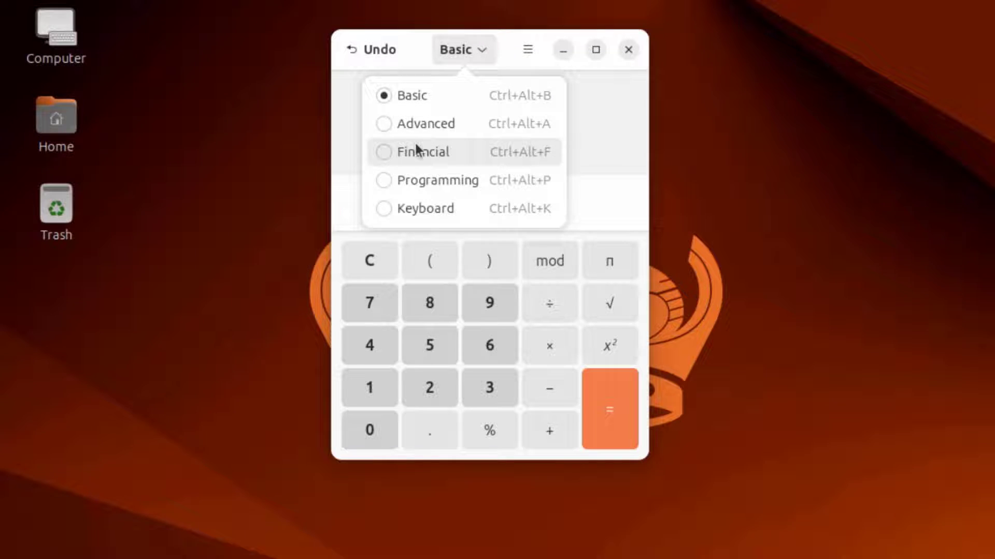
click(417, 180)
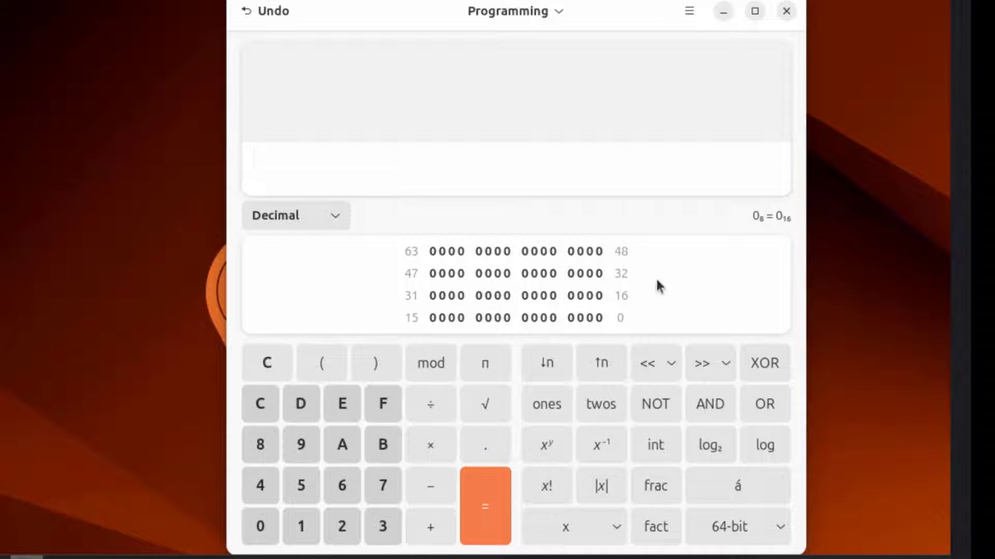
click(517, 13)
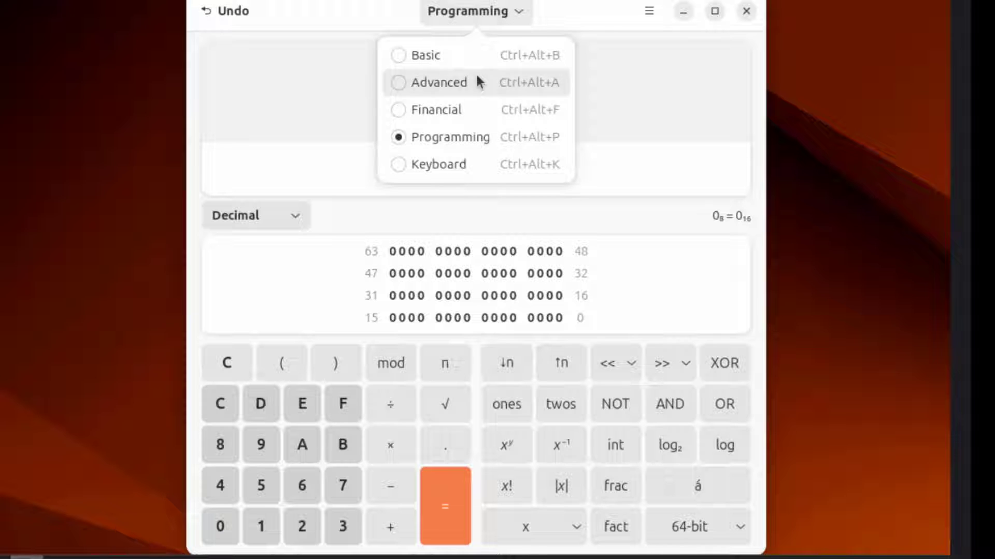
click(456, 110)
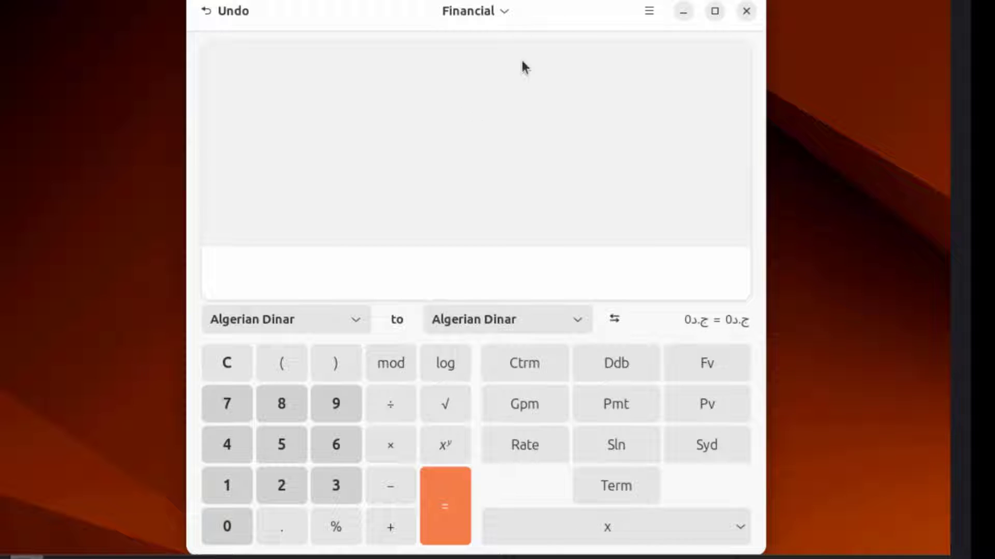
click(504, 15)
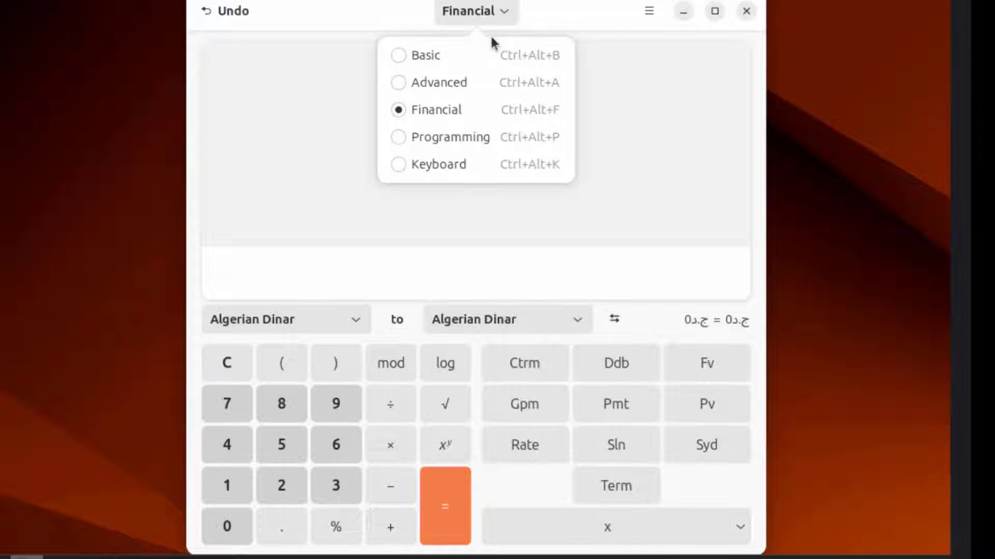
click(461, 83)
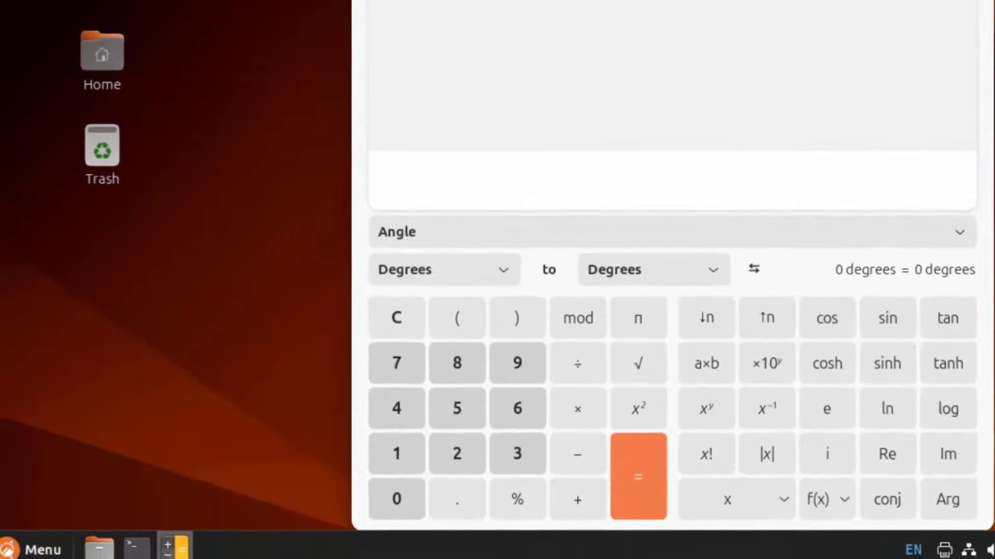
Scroll through the whole All Applications list, then filter the menu to Accessories
key(super)
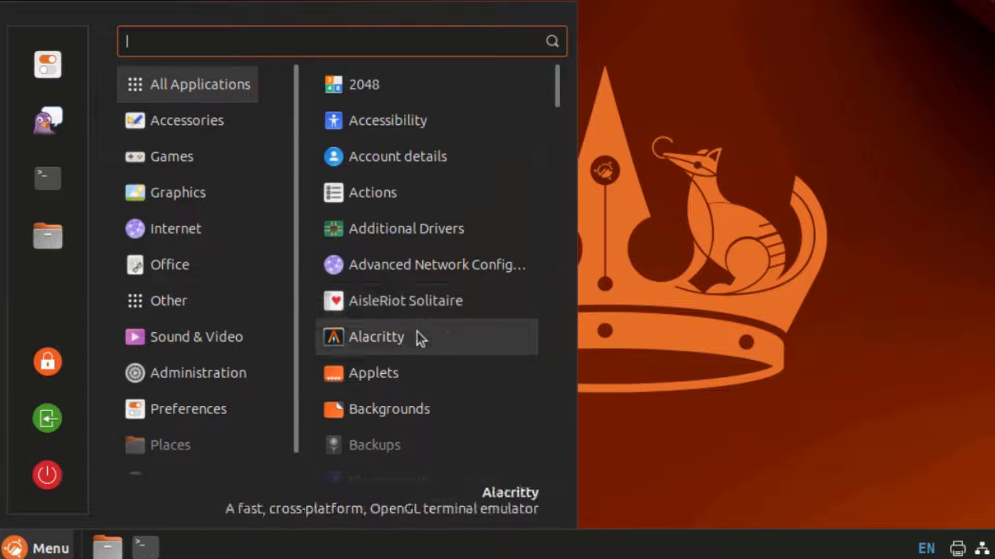
scroll(417, 331, down, 3)
scroll(417, 331, down, 3)
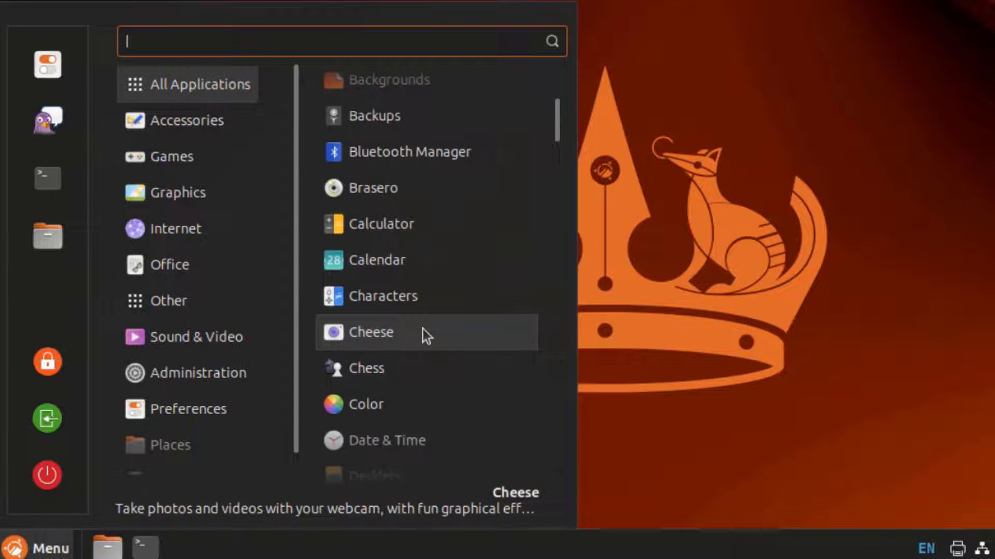
scroll(421, 328, down, 3)
scroll(424, 328, down, 3)
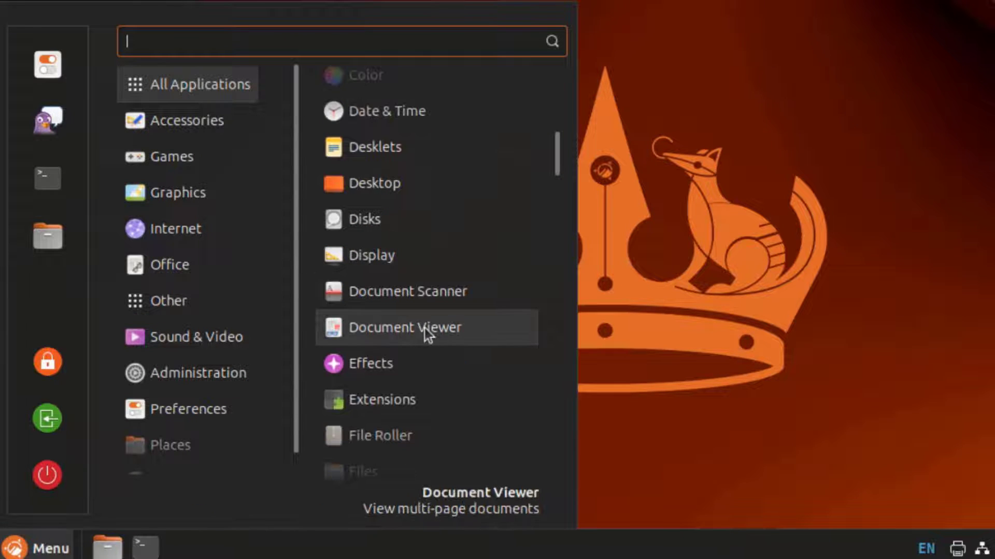
scroll(426, 332, down, 3)
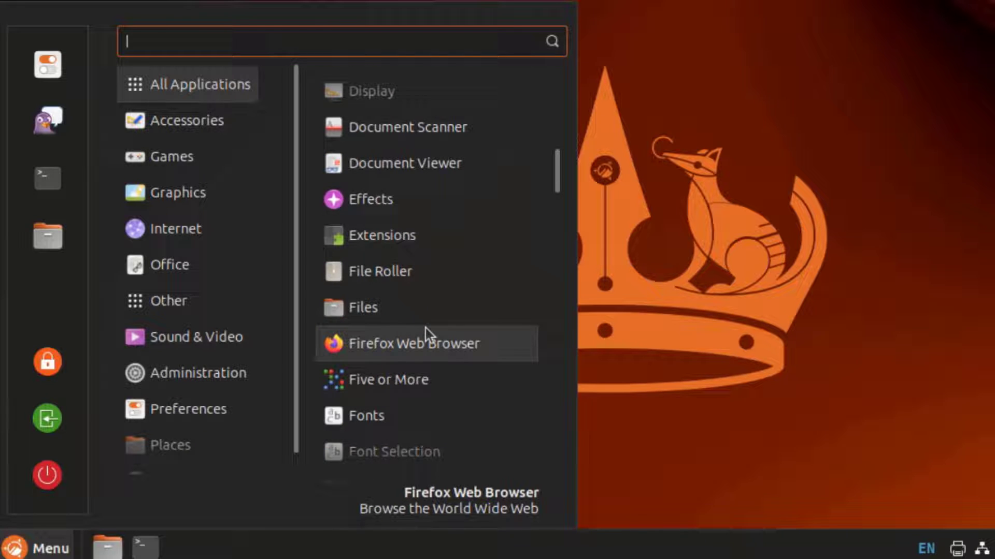
scroll(427, 331, down, 3)
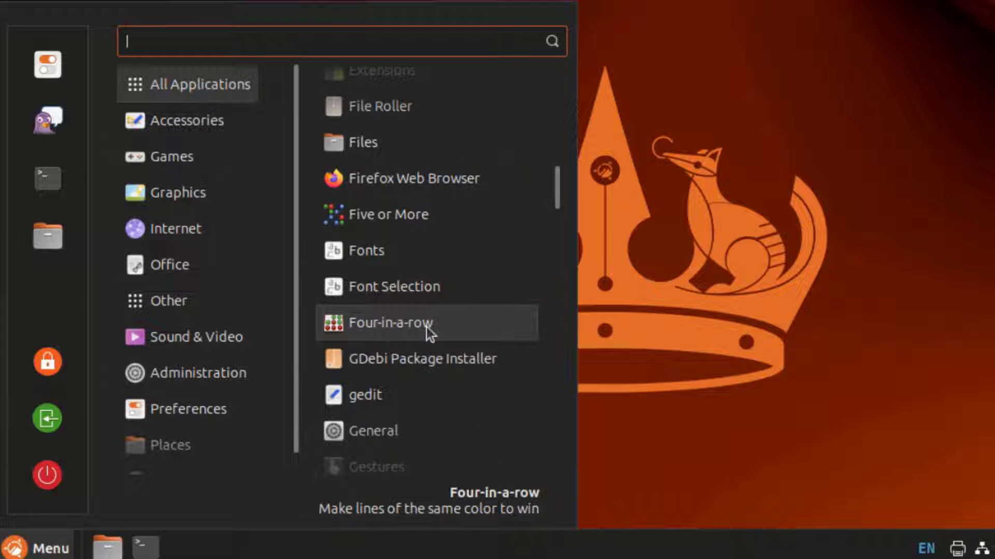
scroll(428, 327, down, 3)
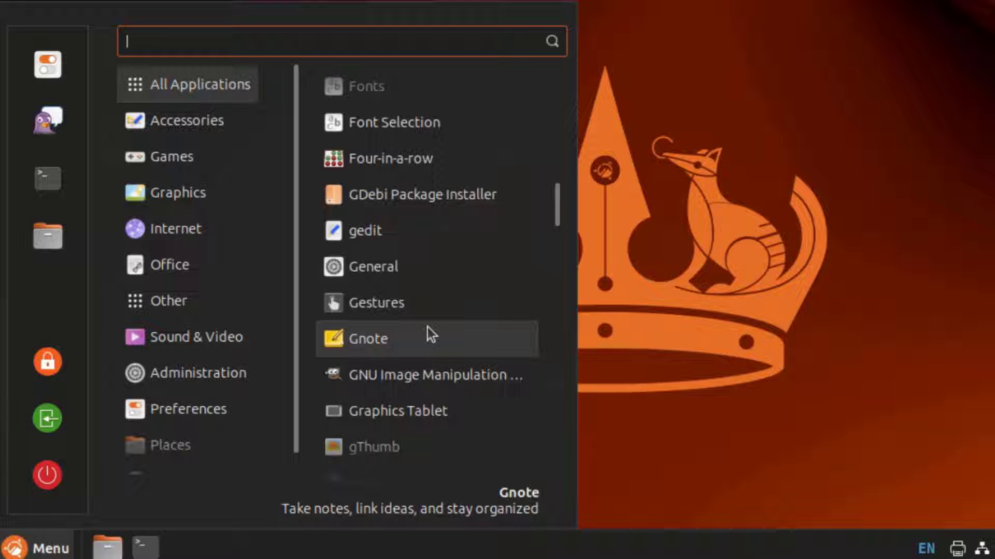
scroll(427, 327, down, 3)
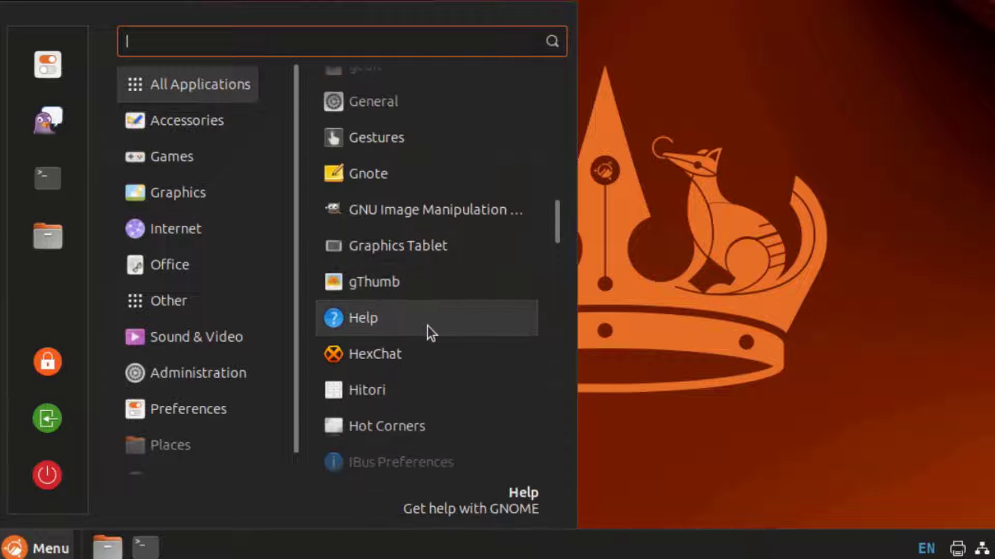
scroll(428, 327, down, 3)
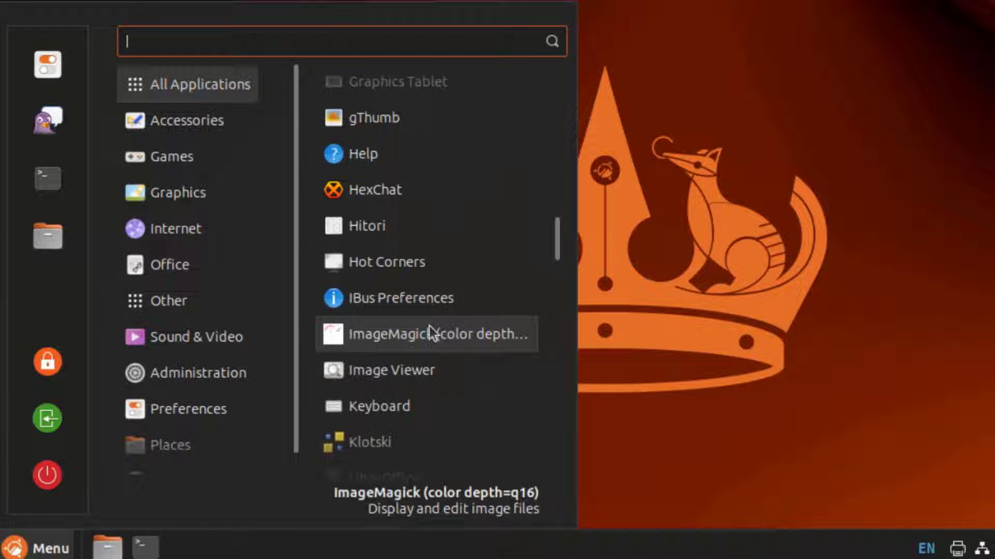
scroll(432, 331, down, 3)
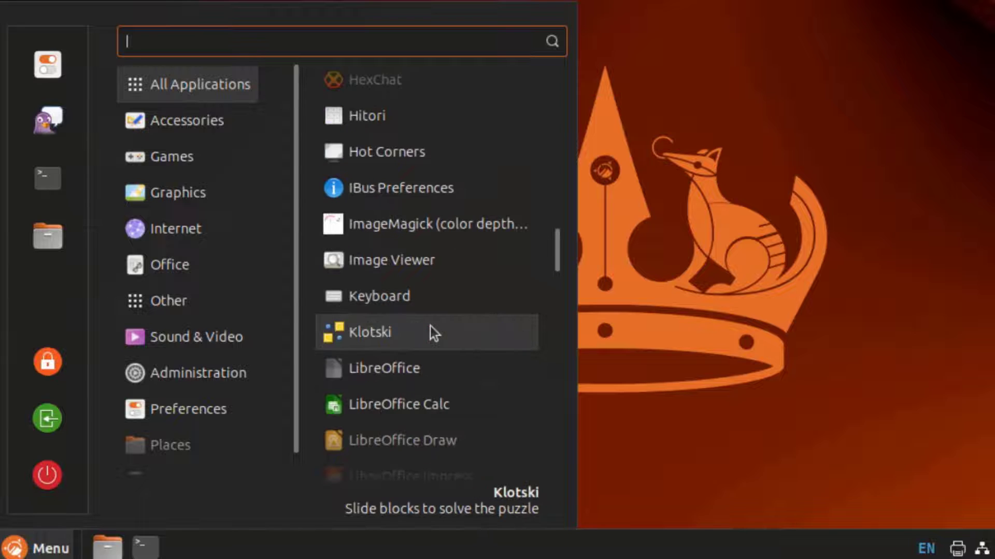
scroll(433, 332, down, 3)
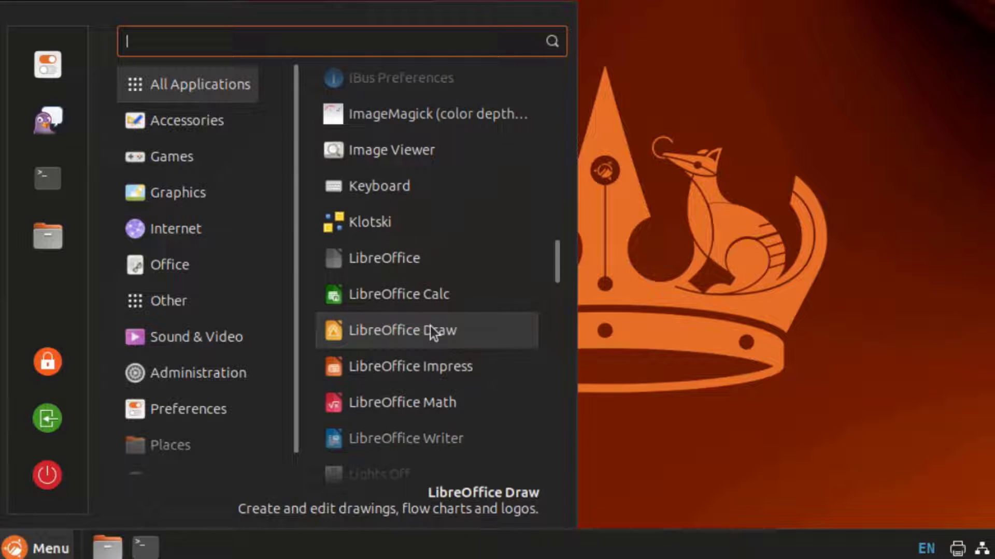
scroll(431, 332, down, 3)
scroll(433, 325, down, 3)
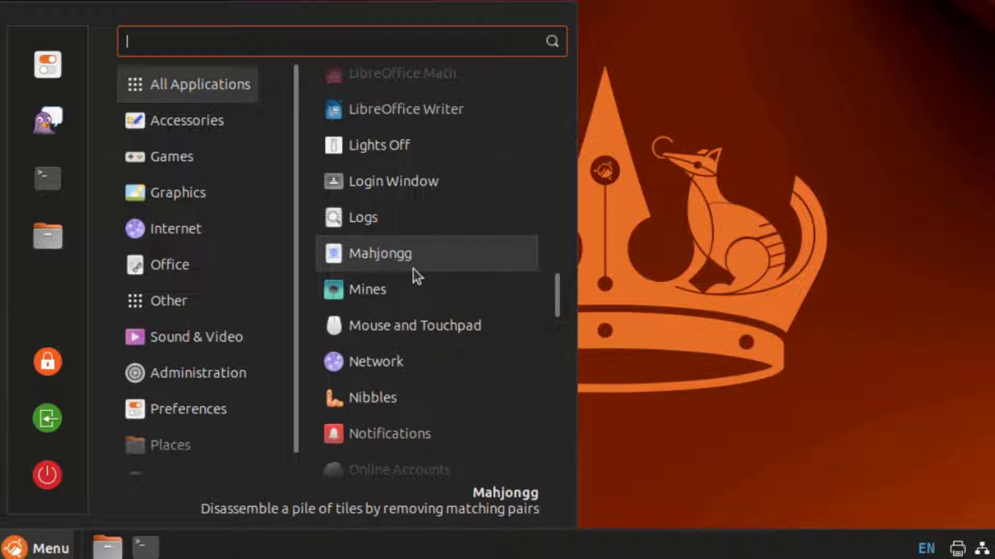
scroll(427, 337, down, 2)
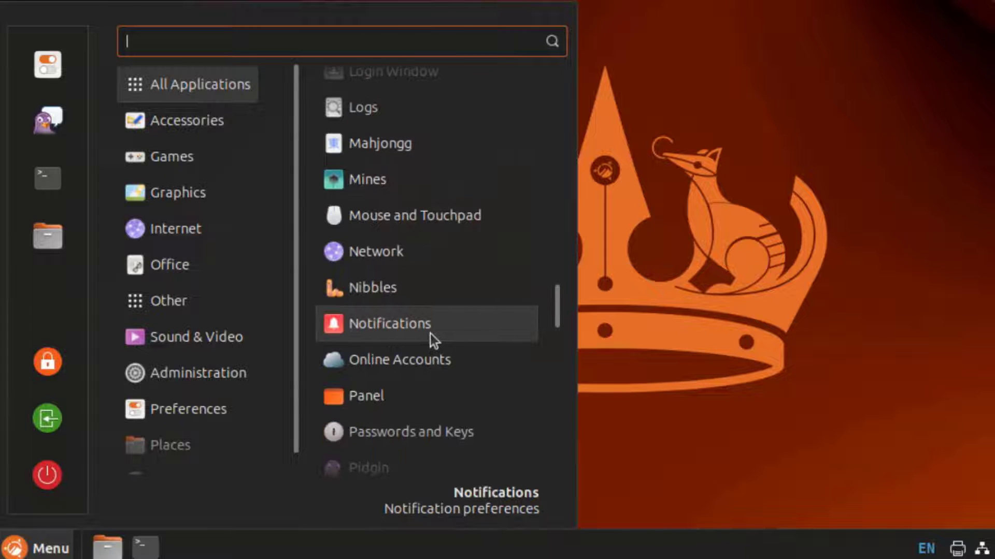
scroll(431, 334, down, 2)
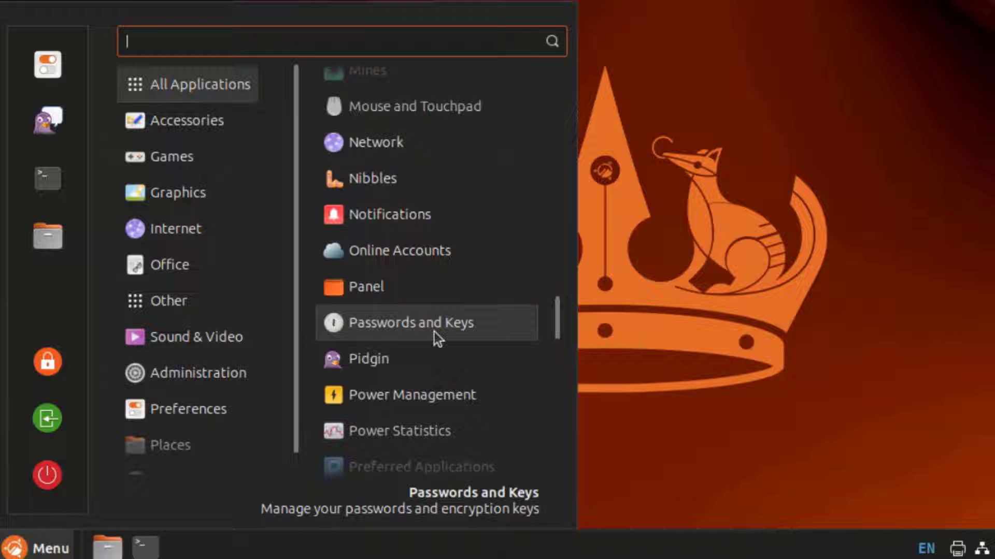
scroll(434, 331, down, 2)
scroll(436, 331, down, 3)
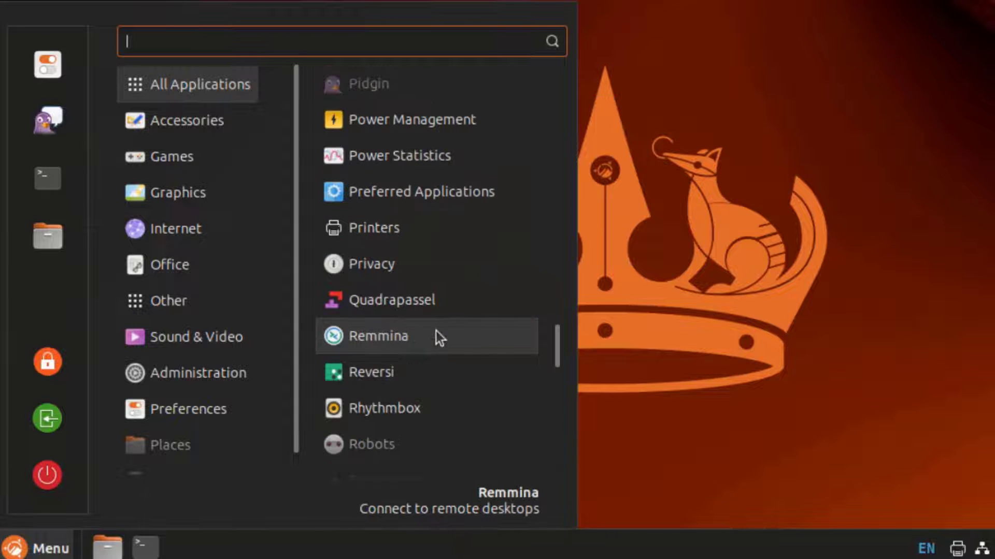
scroll(437, 337, down, 3)
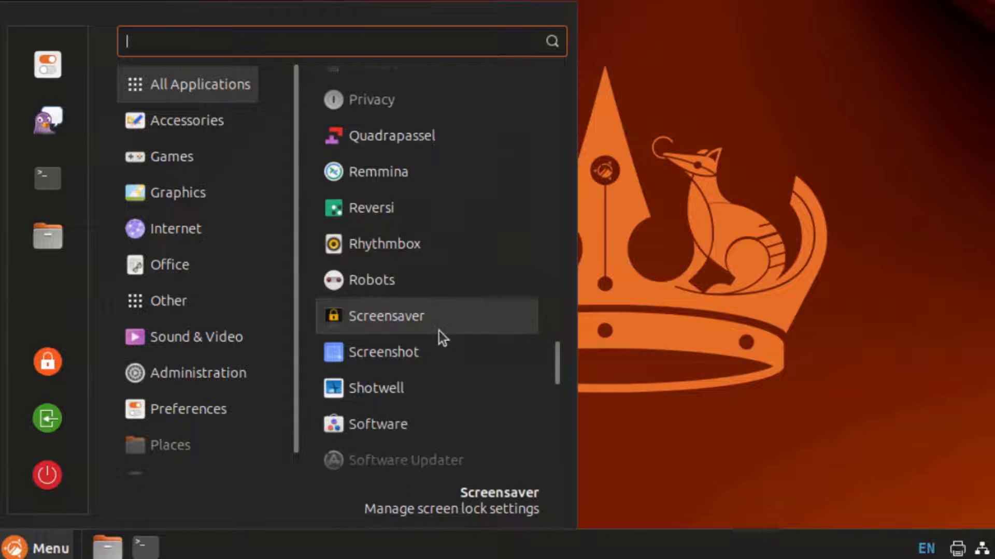
scroll(439, 331, down, 2)
click(171, 118)
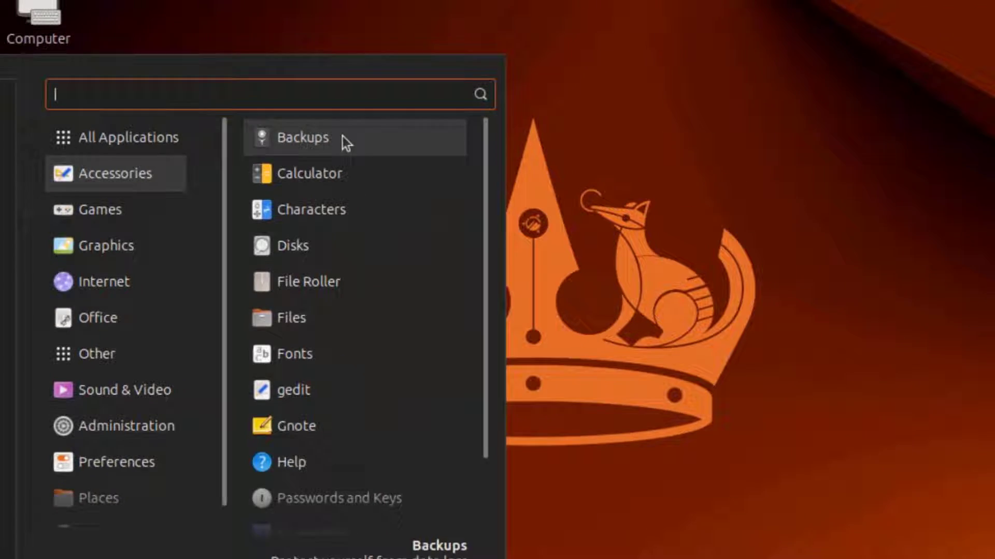
Launch Backups and view its About information
click(343, 138)
click(696, 52)
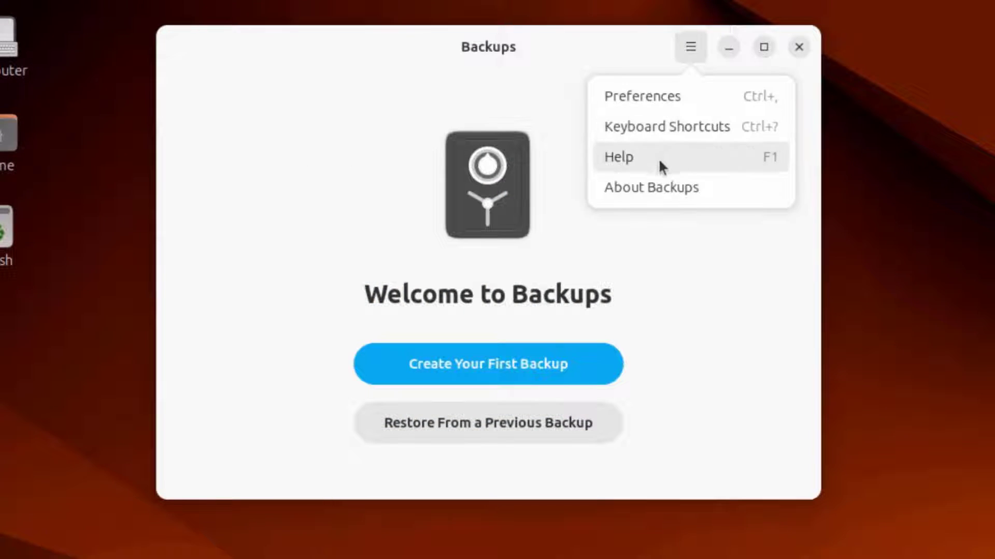
click(642, 187)
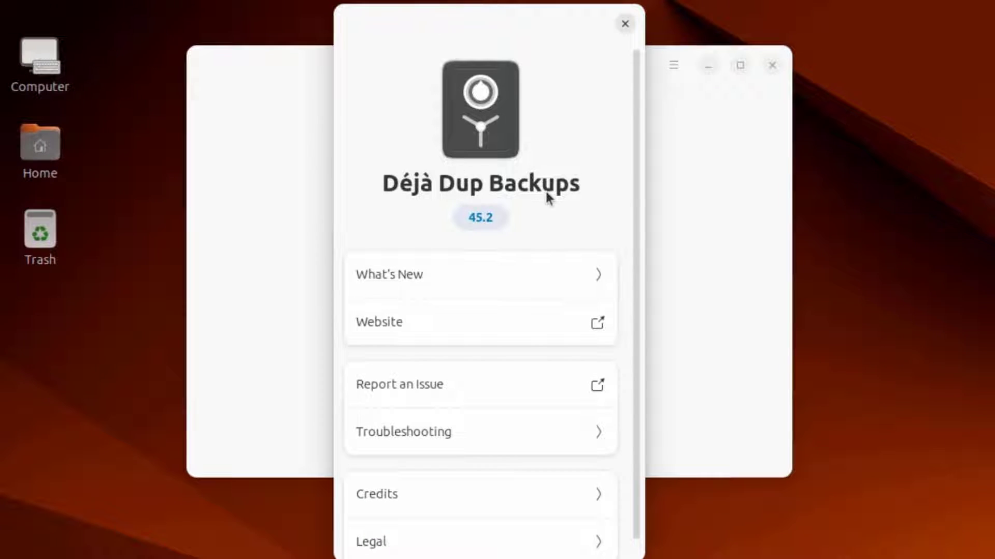
click(626, 24)
In Backups preferences, keep backups forever and set frequency to every 3 days, automatic backups off
click(682, 69)
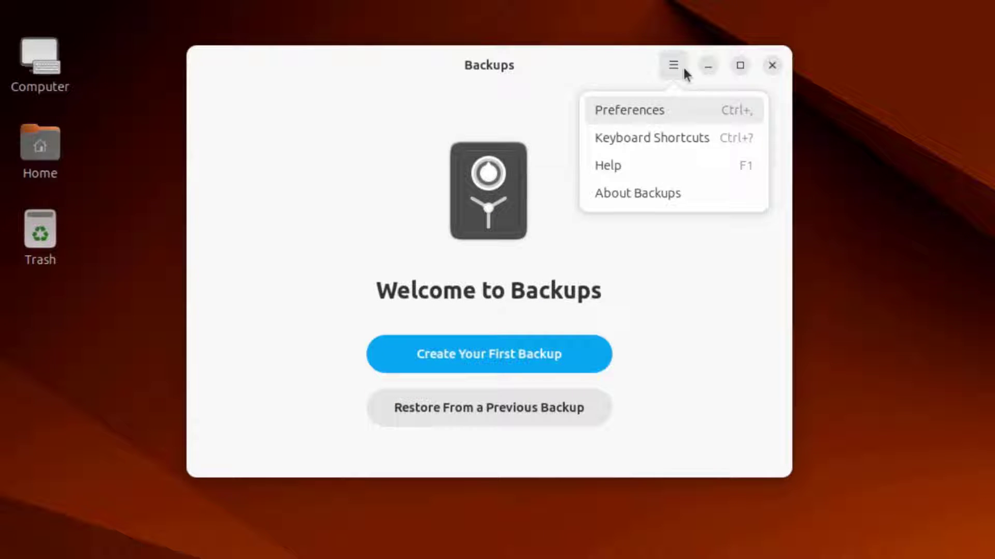
click(660, 106)
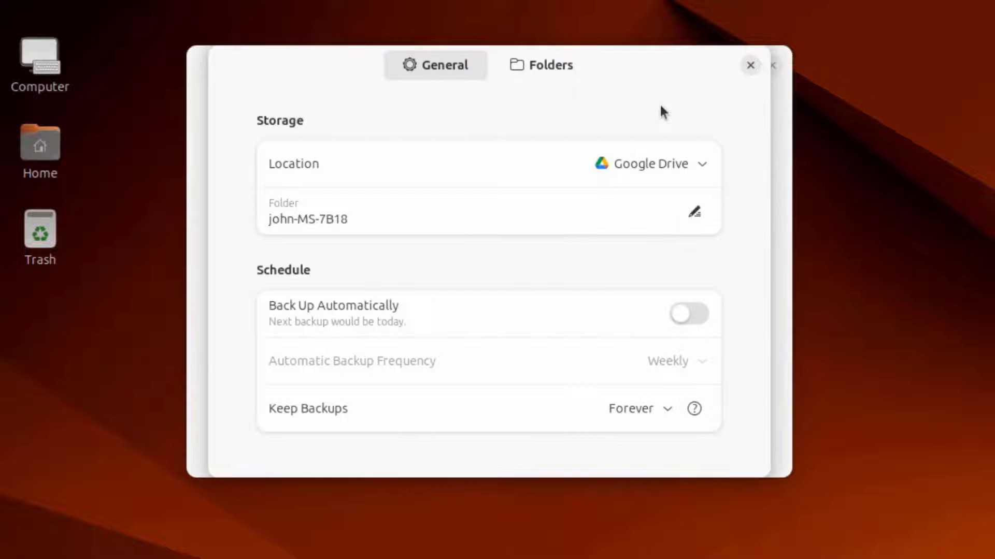
click(666, 410)
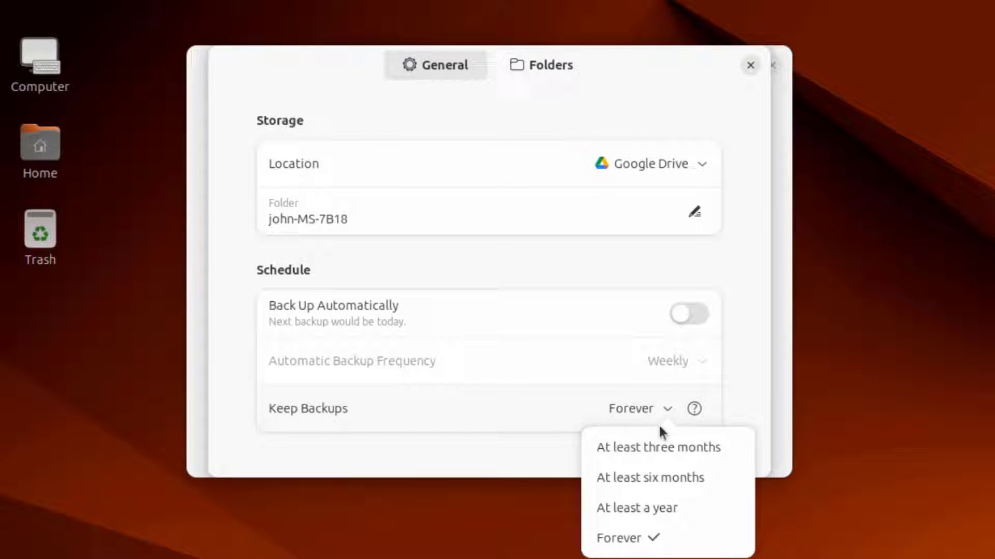
click(701, 315)
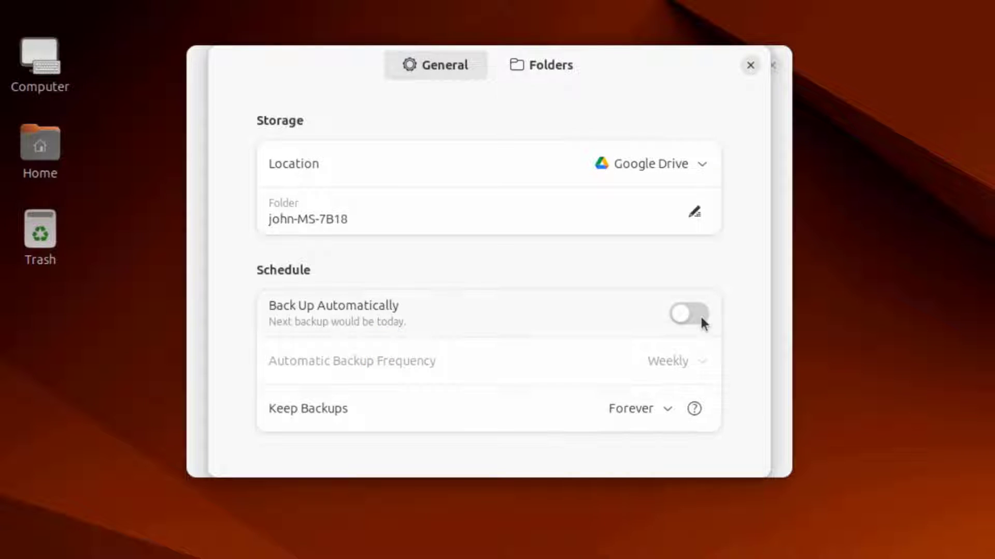
click(700, 315)
click(704, 369)
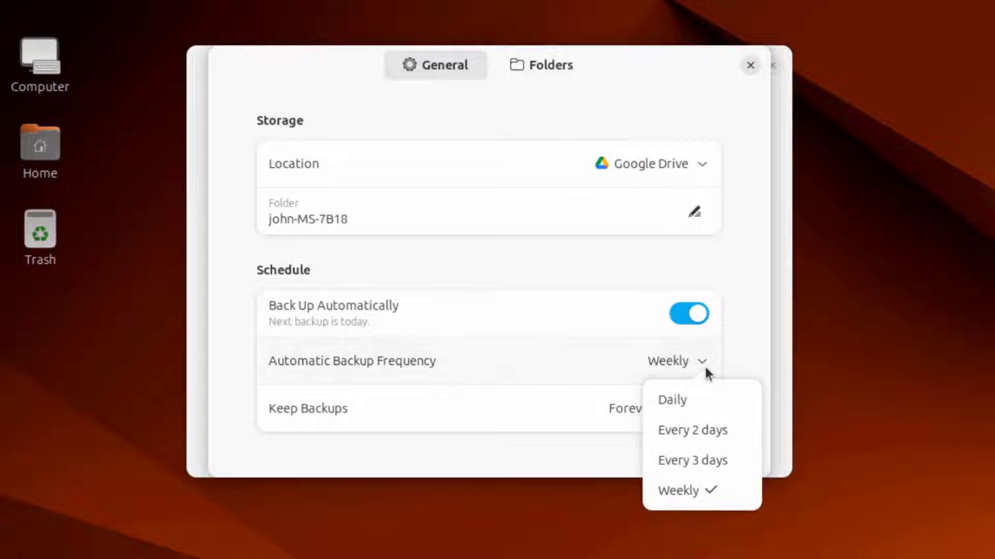
click(675, 466)
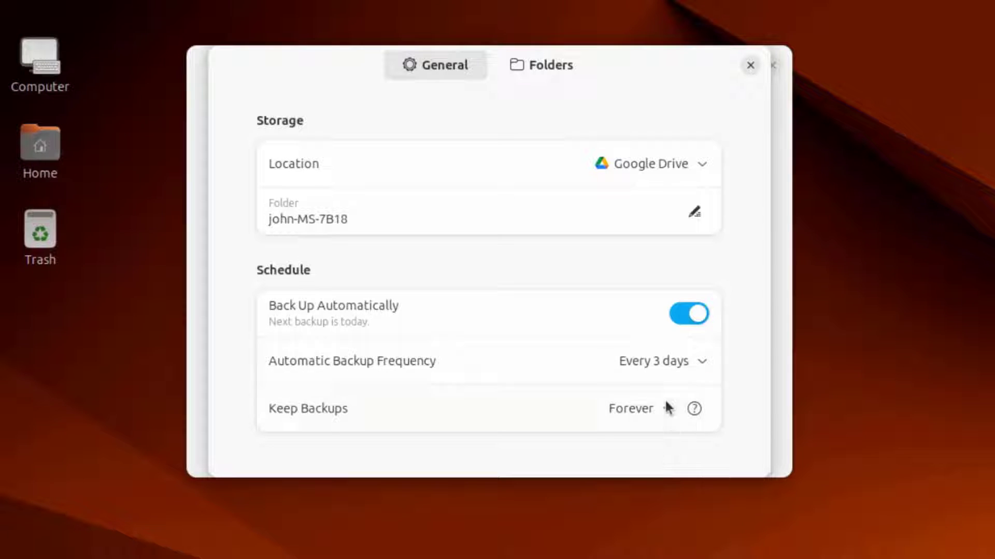
click(676, 317)
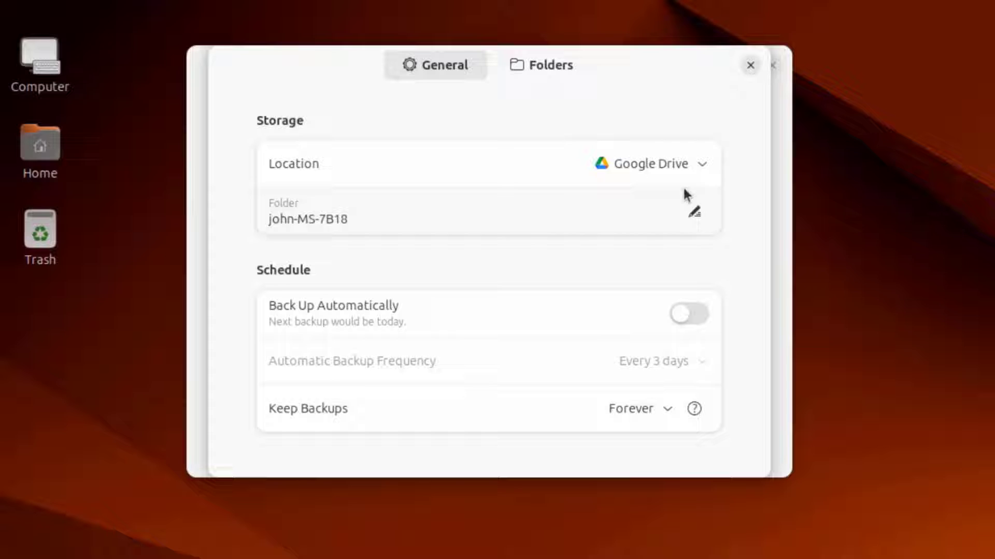
Review storage locations, keeping Google Drive, check the backed-up folders, and close preferences
click(701, 163)
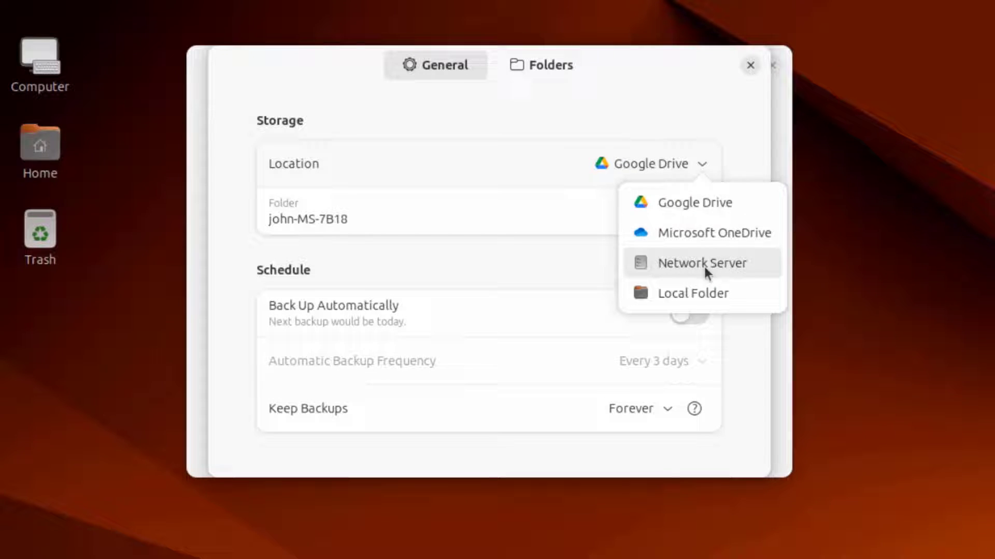
click(547, 60)
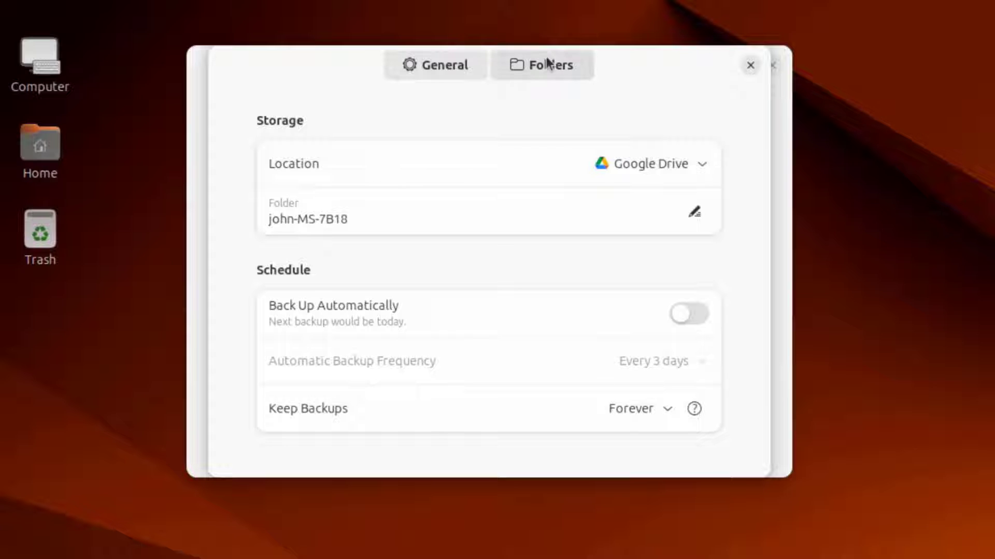
click(547, 61)
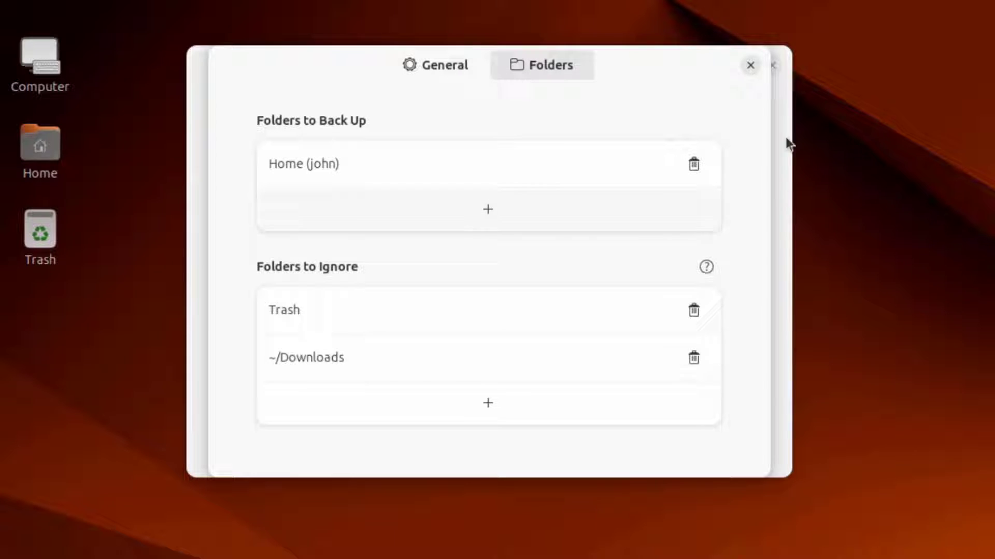
click(750, 65)
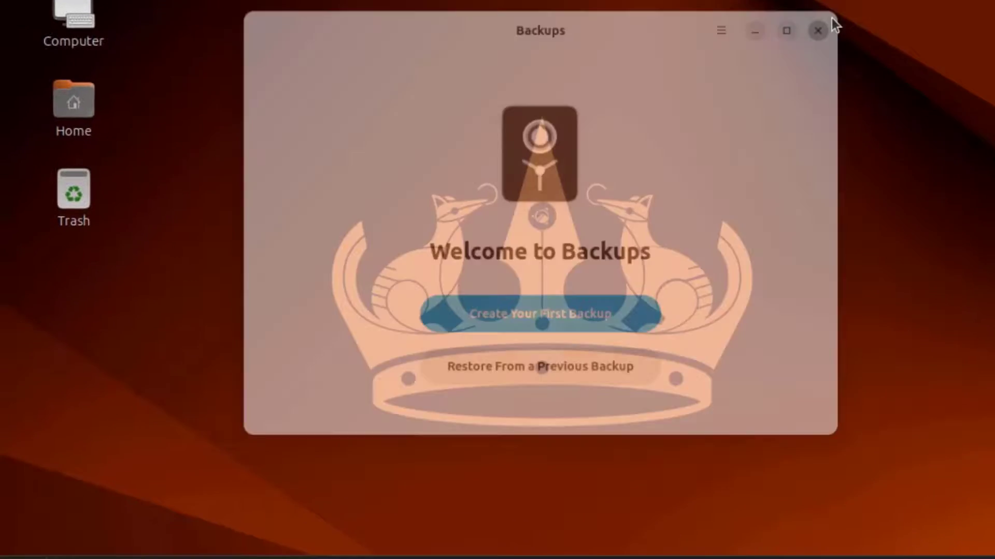
Launch Gnote from Accessories and view its About box showing version 46.0
mouse_move(133, 293)
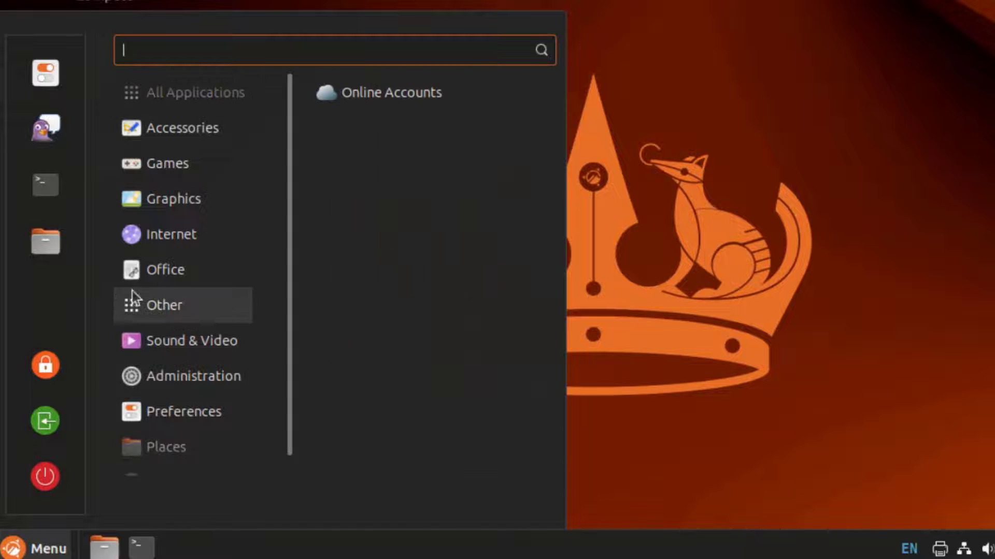
mouse_move(222, 135)
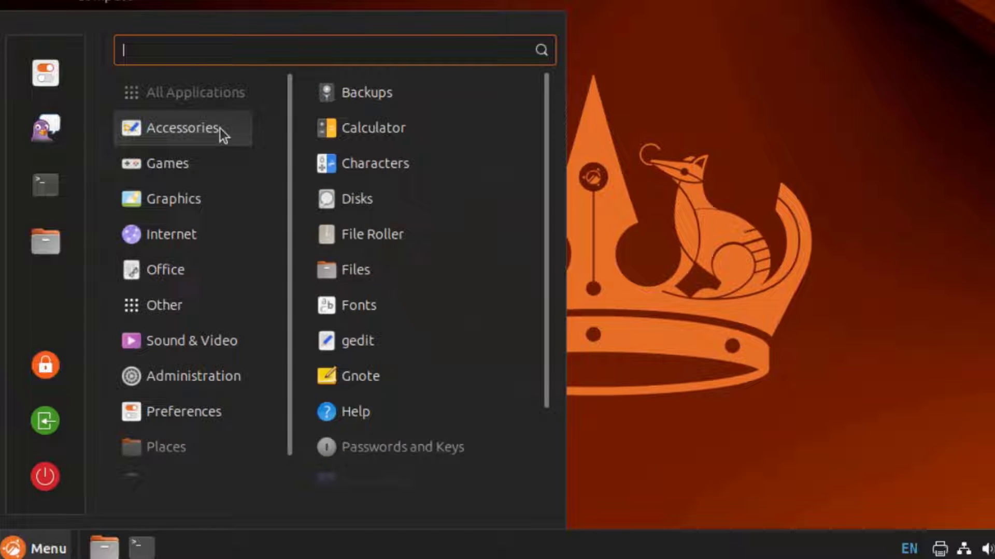
scroll(369, 286, down, 2)
click(370, 291)
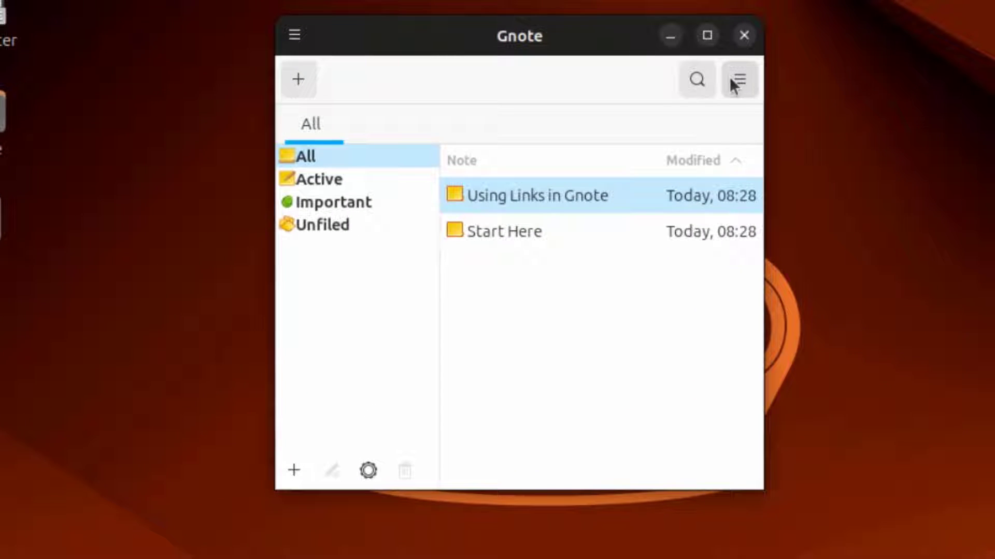
click(735, 81)
click(668, 418)
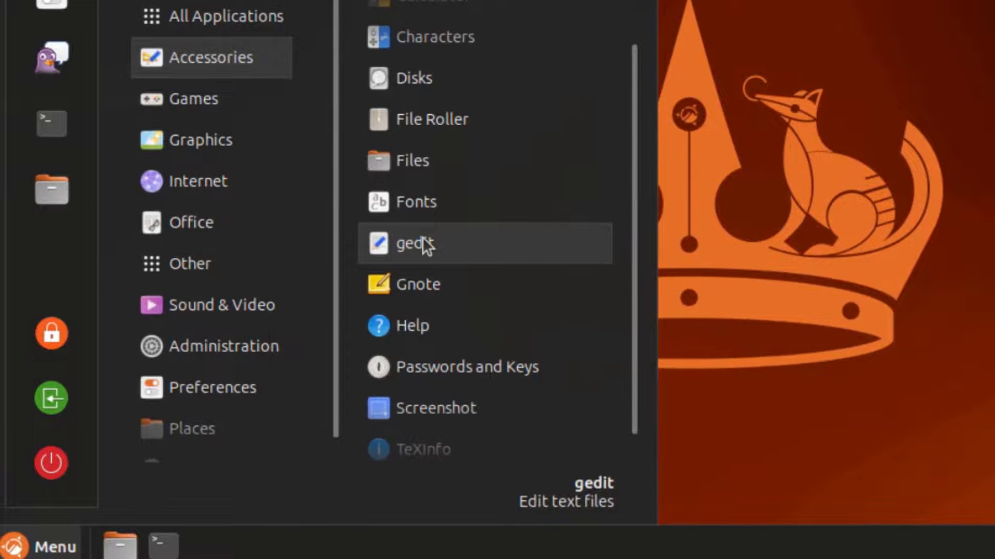
Launch Screenshot, set the capture area to Screen, and turn on Show Pointer
scroll(459, 374, down, 1)
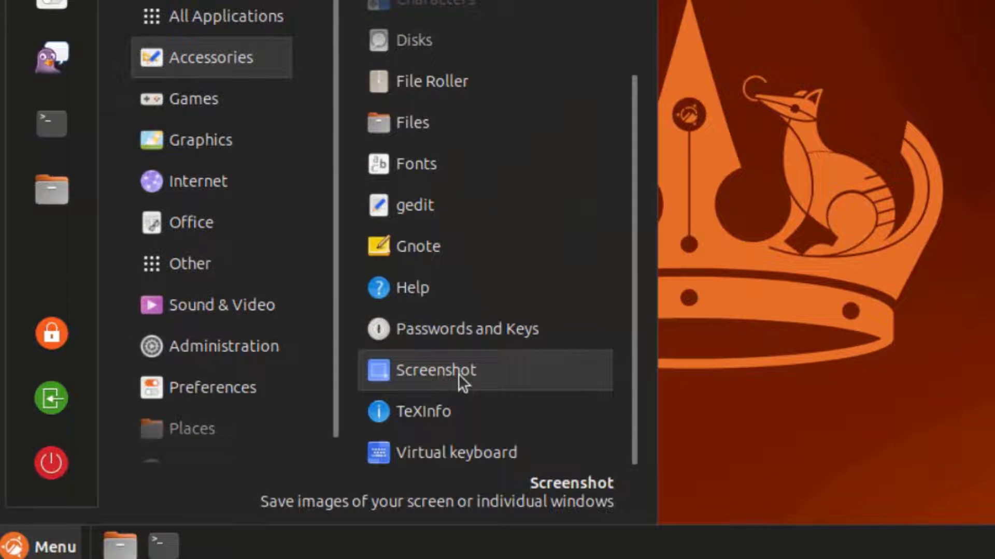
click(460, 374)
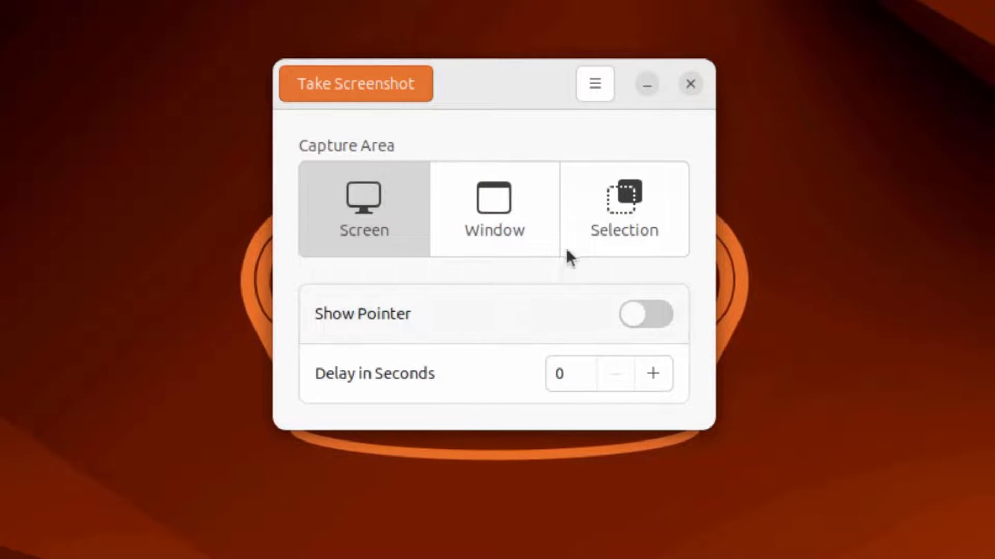
click(482, 219)
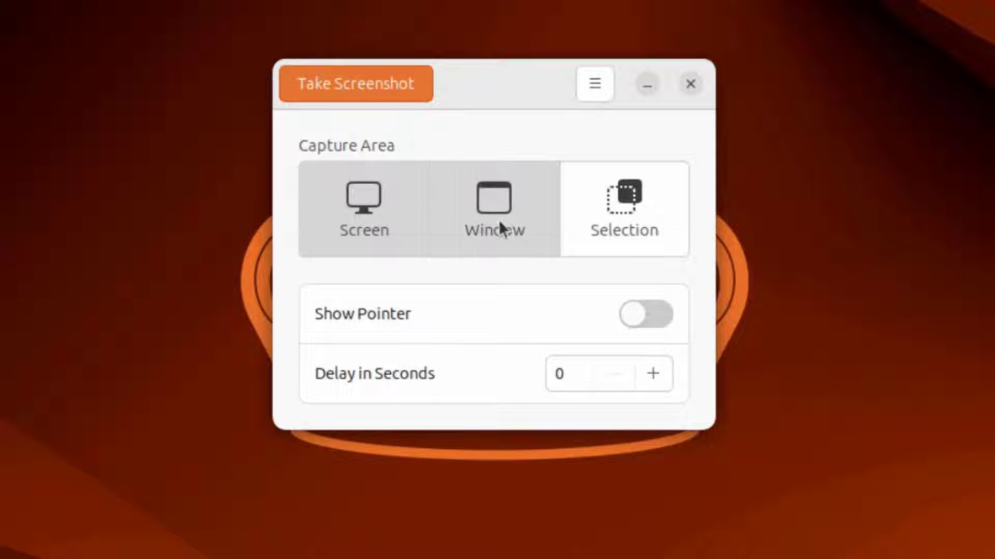
click(596, 224)
click(381, 209)
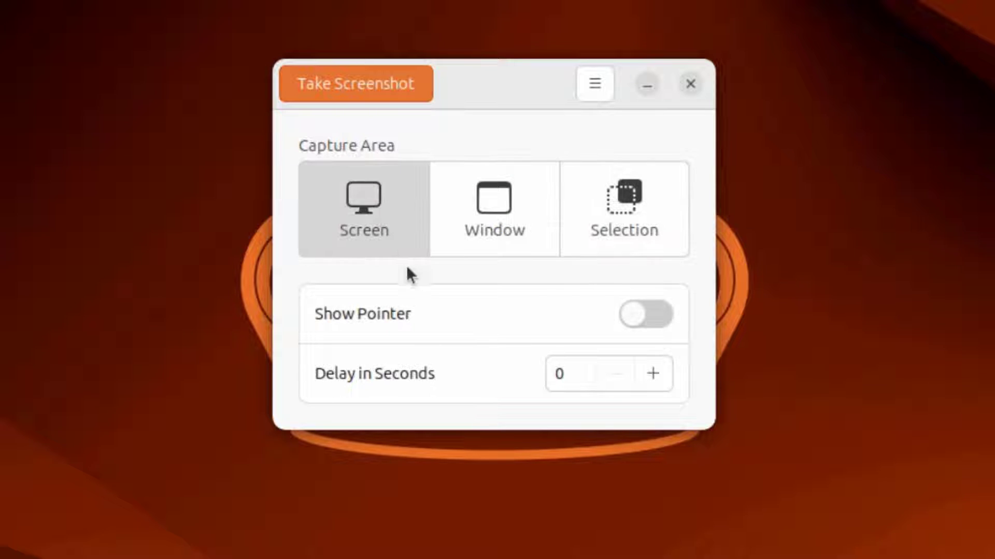
click(634, 320)
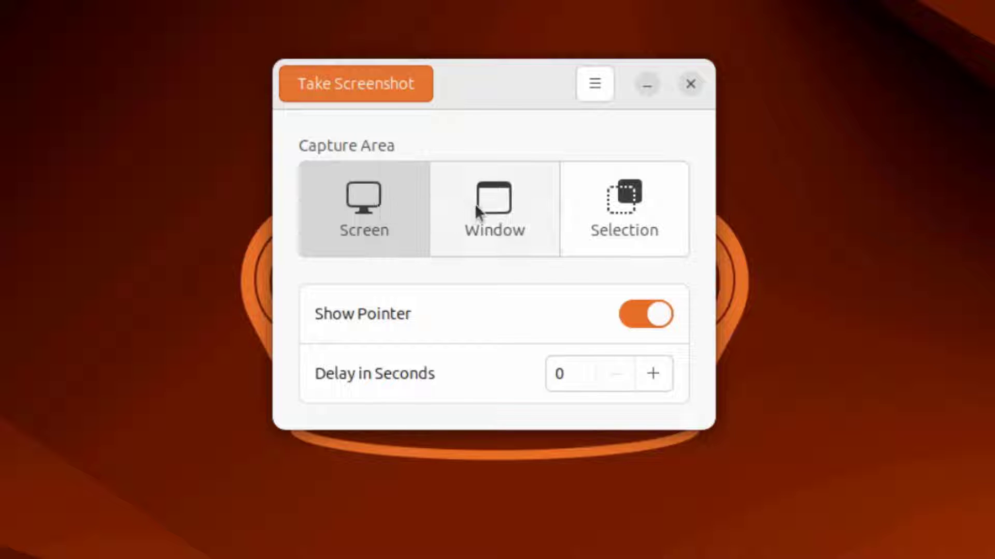
Capture the whole screen, discard it without saving, then show About Screenshot
click(398, 88)
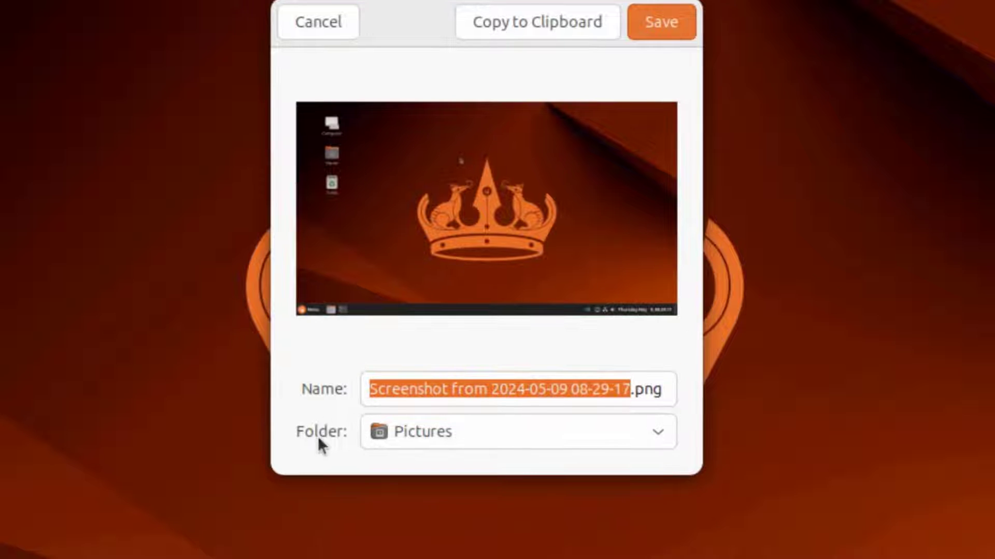
click(653, 423)
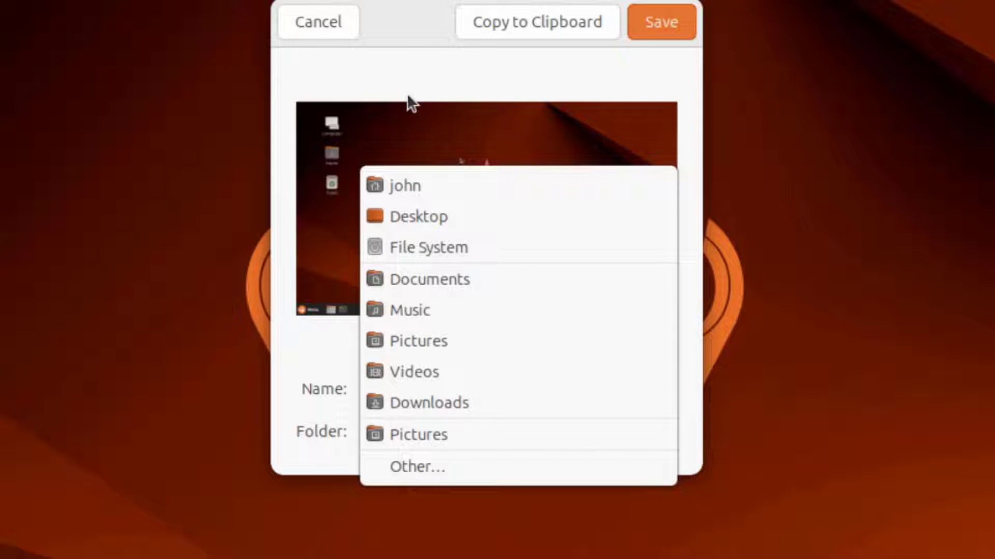
click(403, 70)
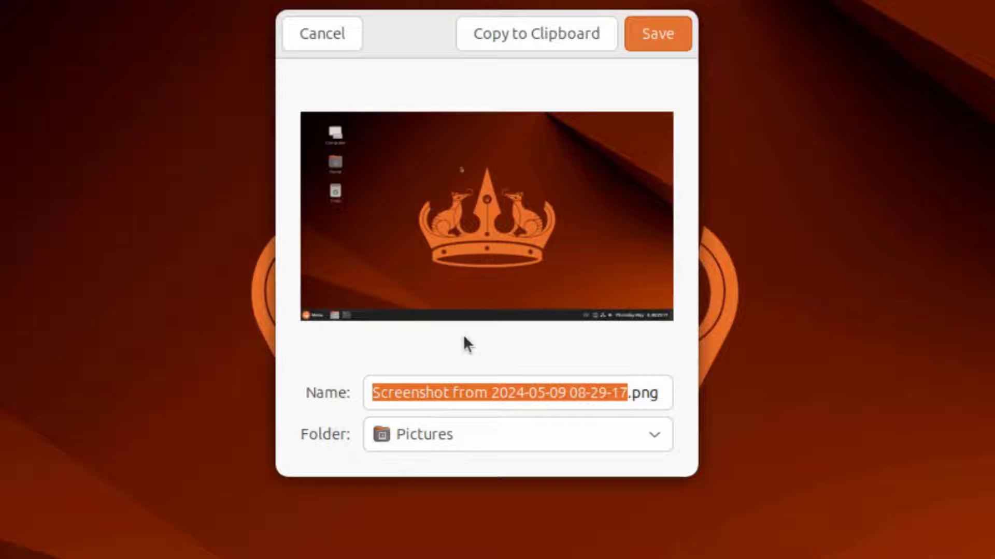
click(346, 42)
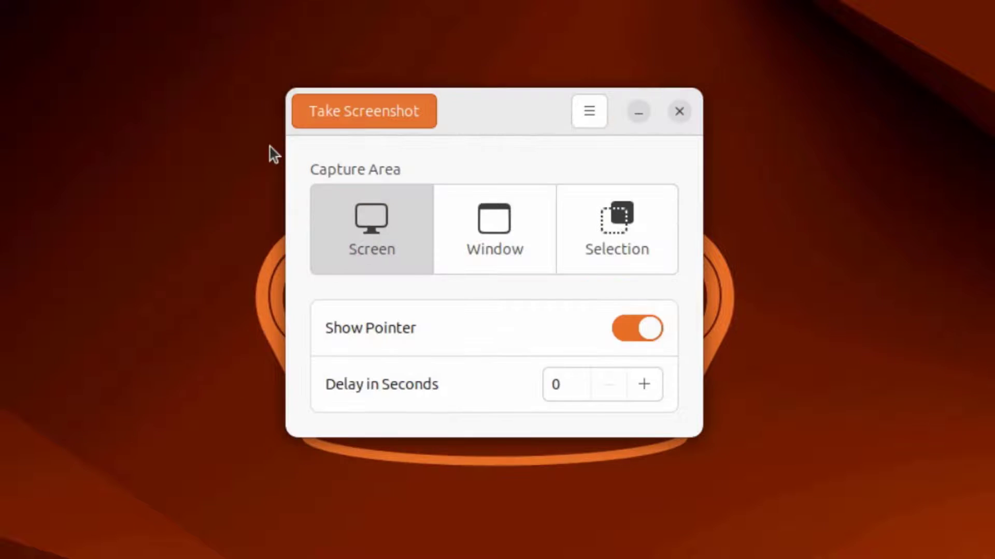
click(532, 132)
click(508, 224)
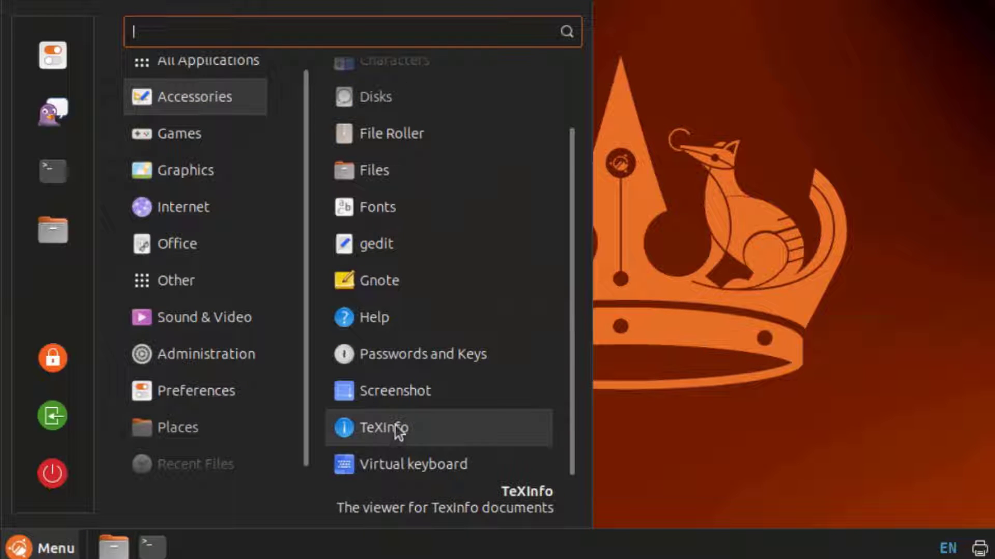
Show the Games category and scroll through its games, from 2048 to Tetravex
click(188, 142)
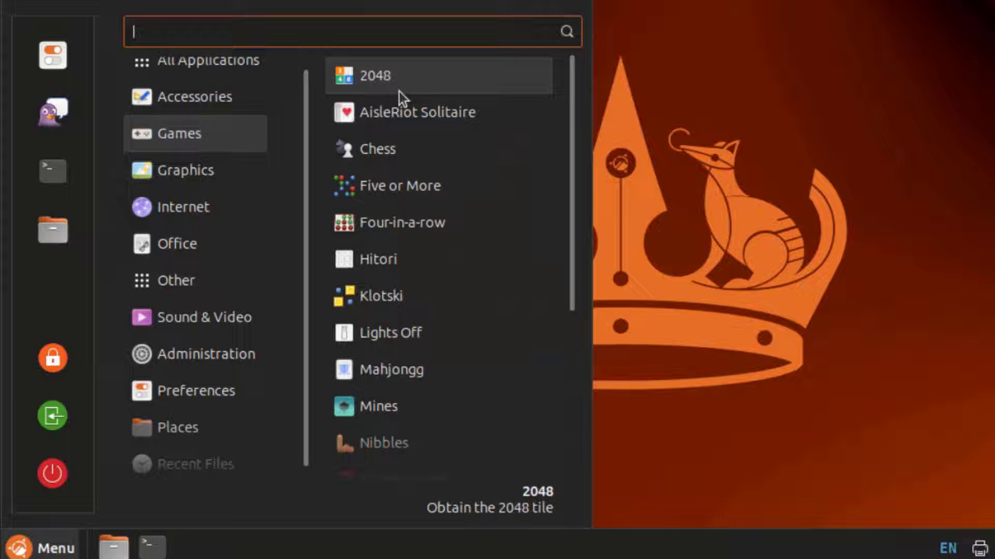
scroll(461, 366, down, 3)
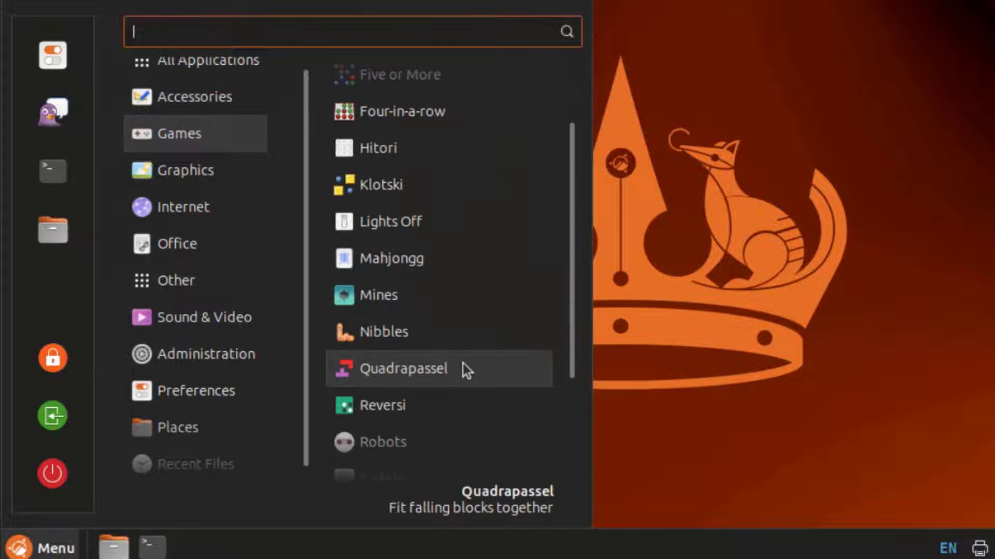
scroll(462, 365, down, 5)
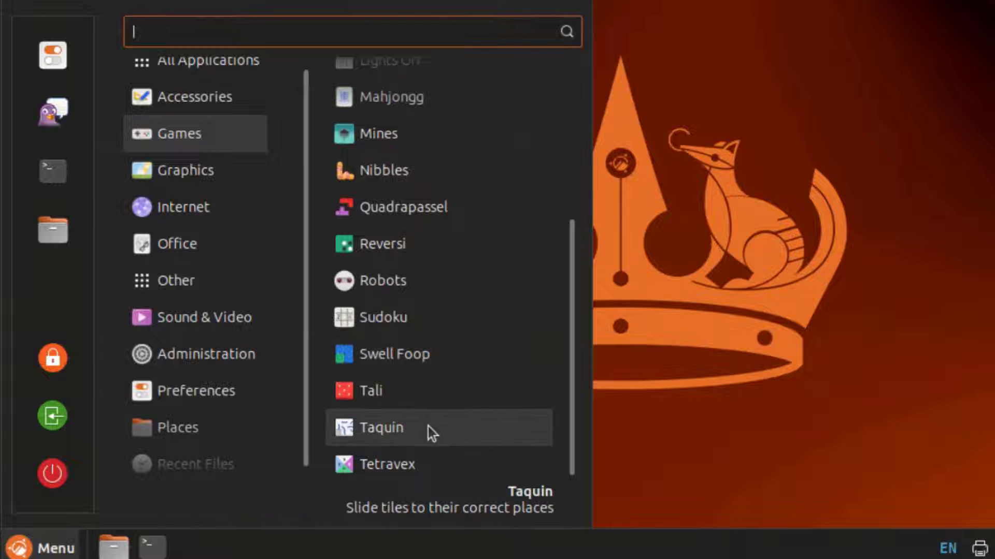
scroll(427, 419, up, 7)
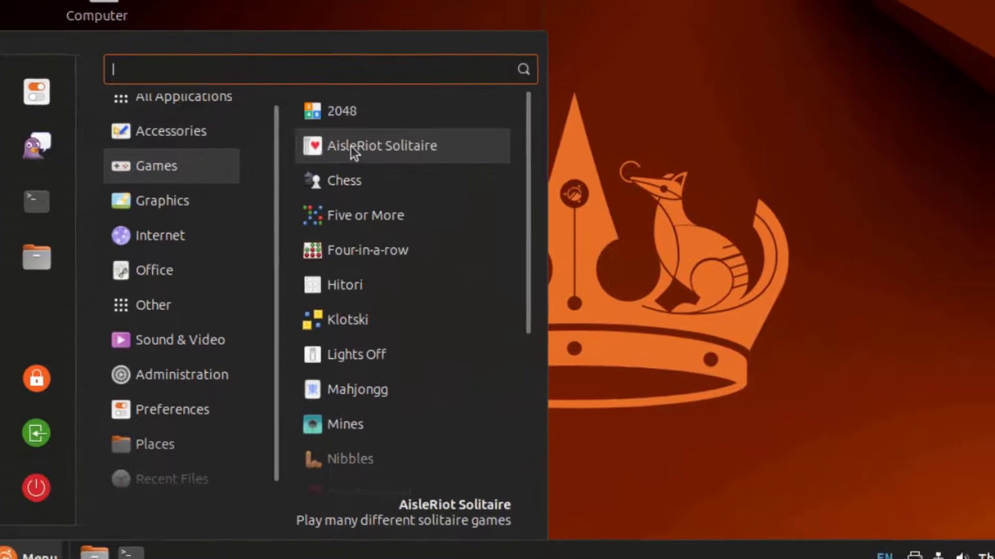
Start a Klondike game and deal three cards from the stock, leaving 21
click(351, 146)
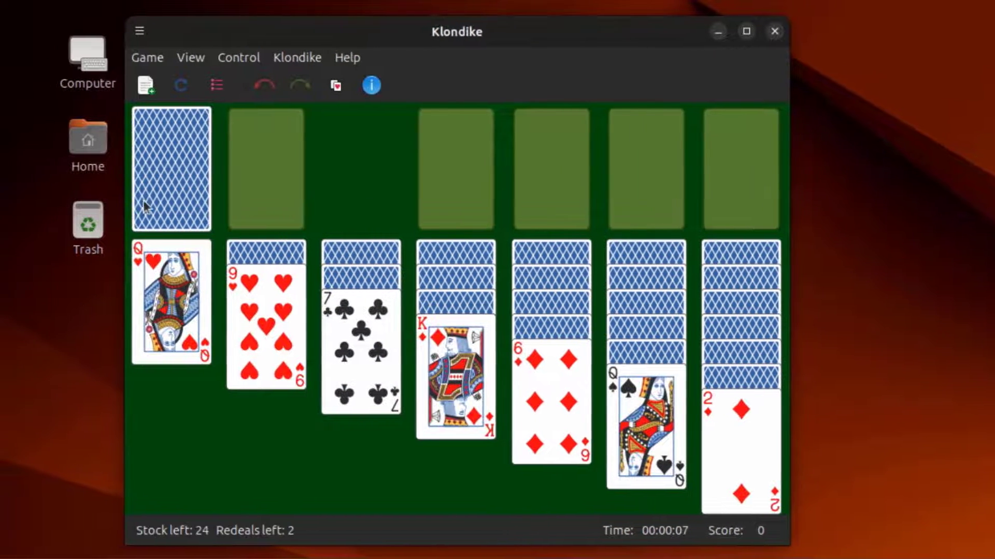
click(123, 203)
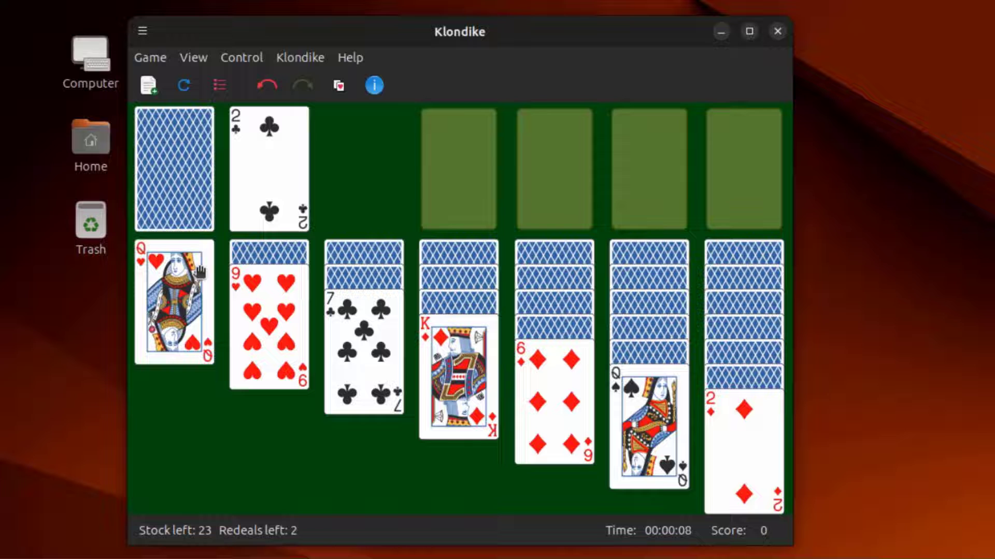
click(194, 208)
click(199, 209)
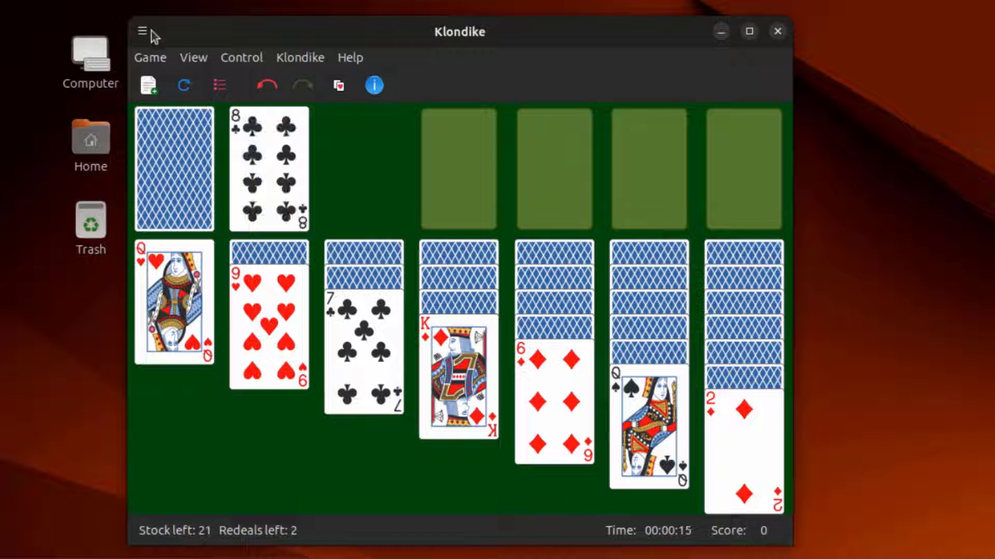
right_click(132, 35)
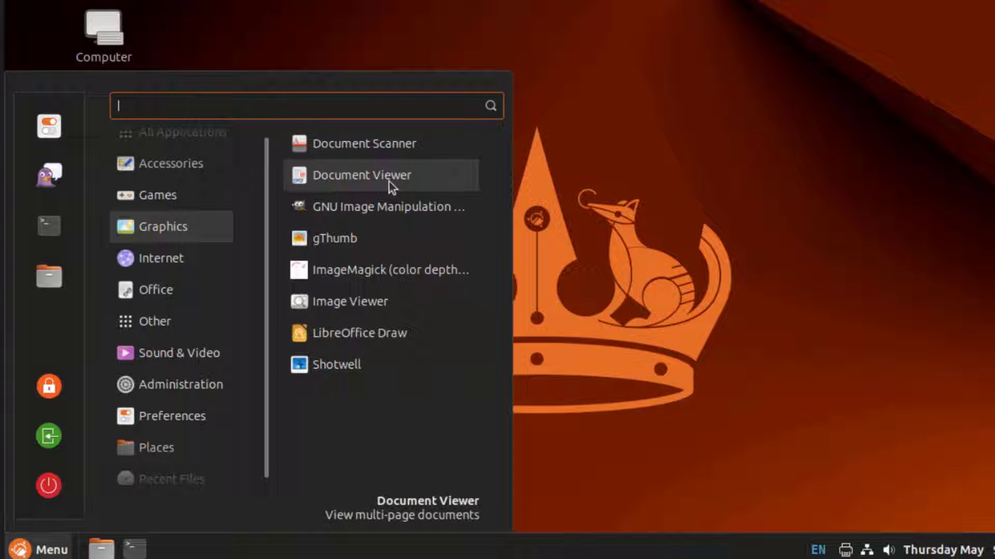
Launch GIMP in a restored window and open bird.jpg from Pictures
click(395, 208)
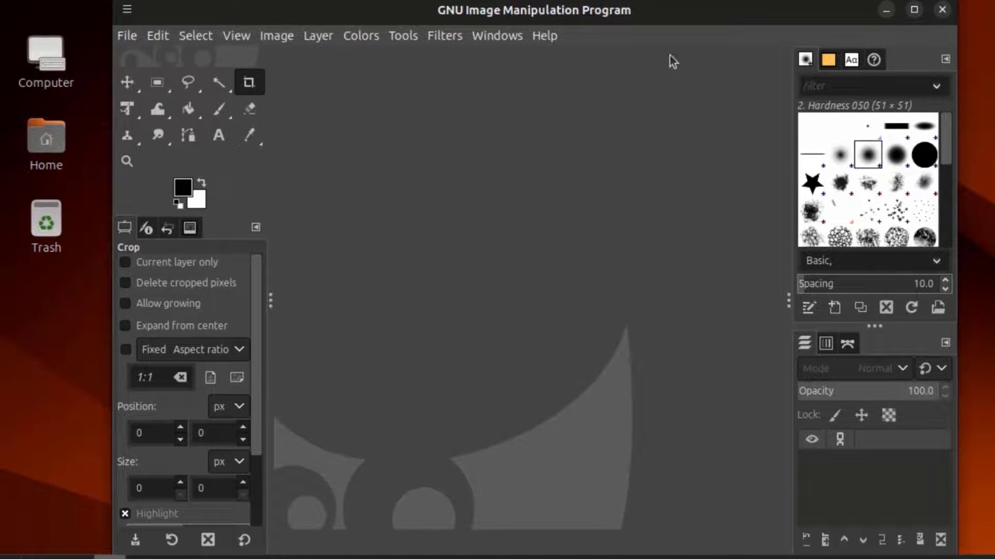
double_click(667, 11)
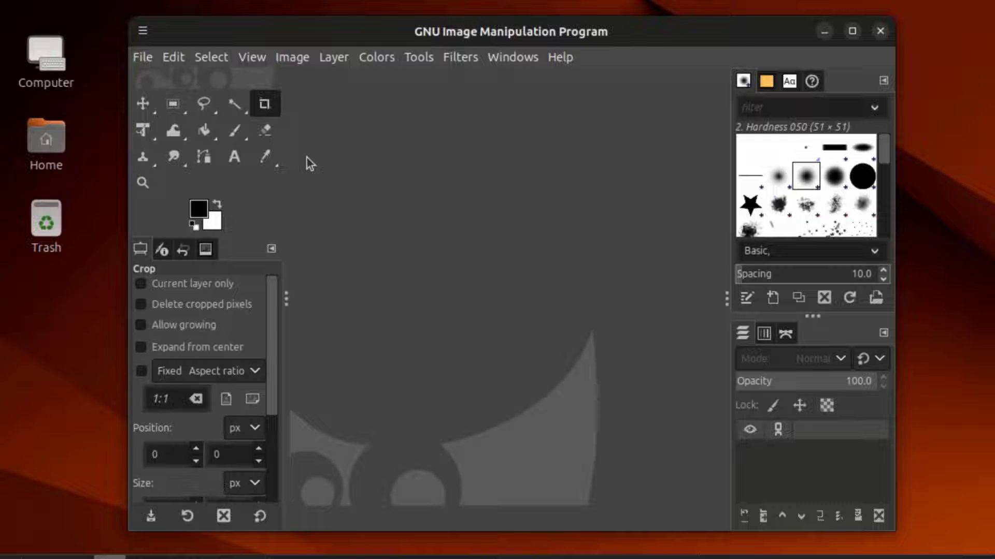
click(149, 61)
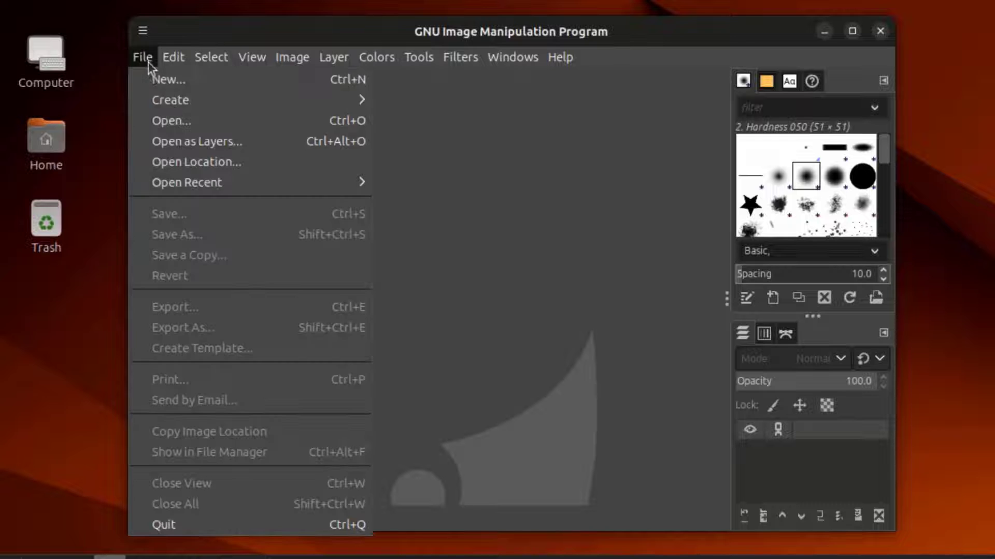
click(163, 119)
click(8, 201)
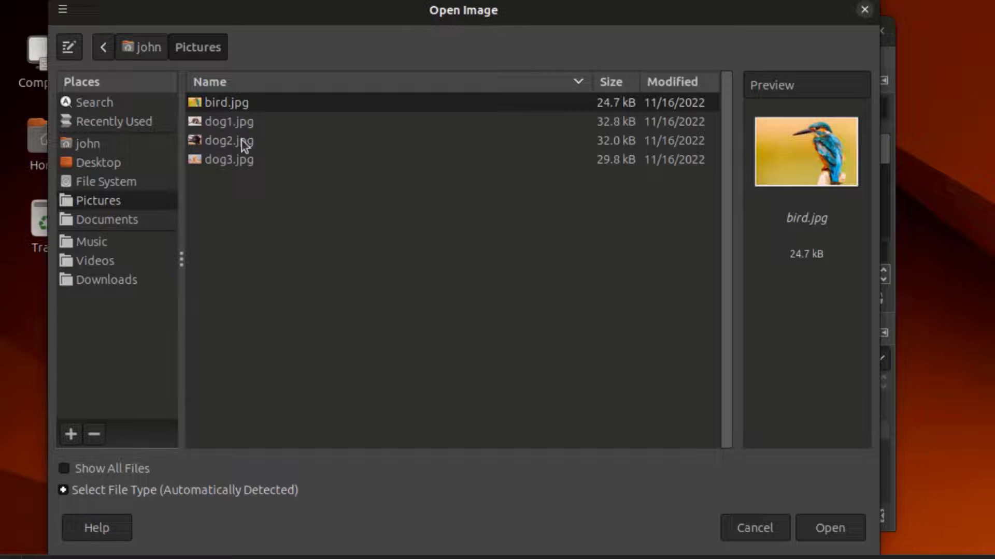
double_click(228, 103)
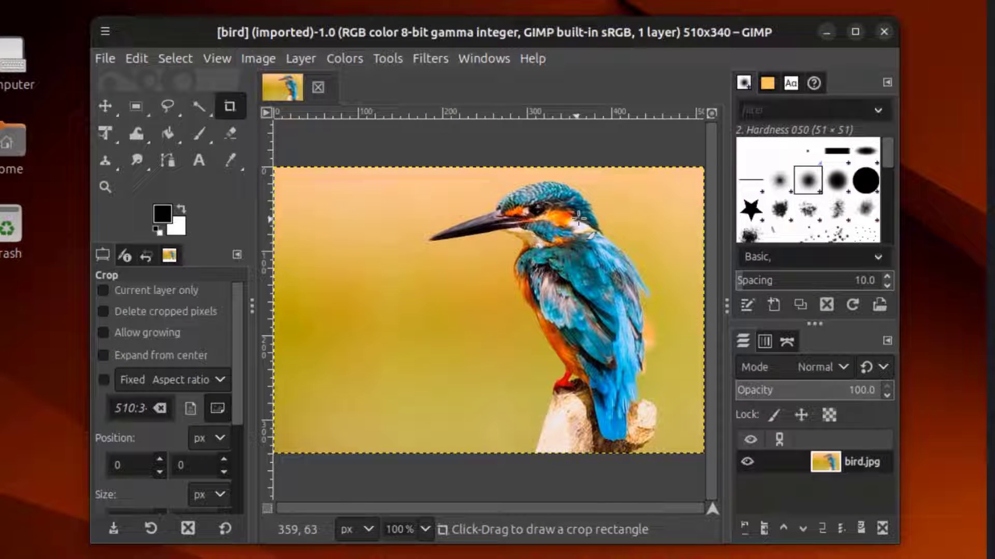
Check the About GIMP version 2.10.36, close it, and browse GIMP's menus
click(533, 58)
click(542, 144)
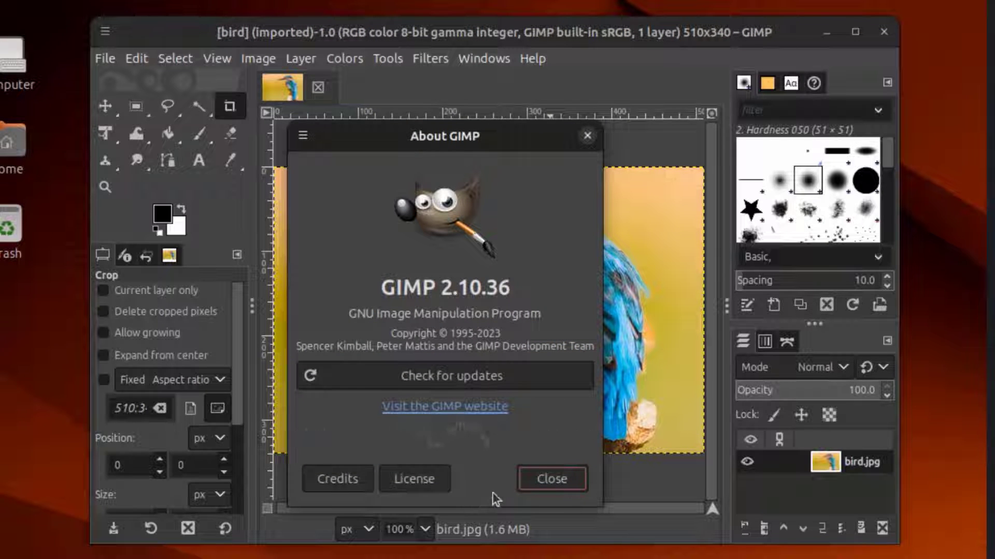
click(589, 137)
click(489, 63)
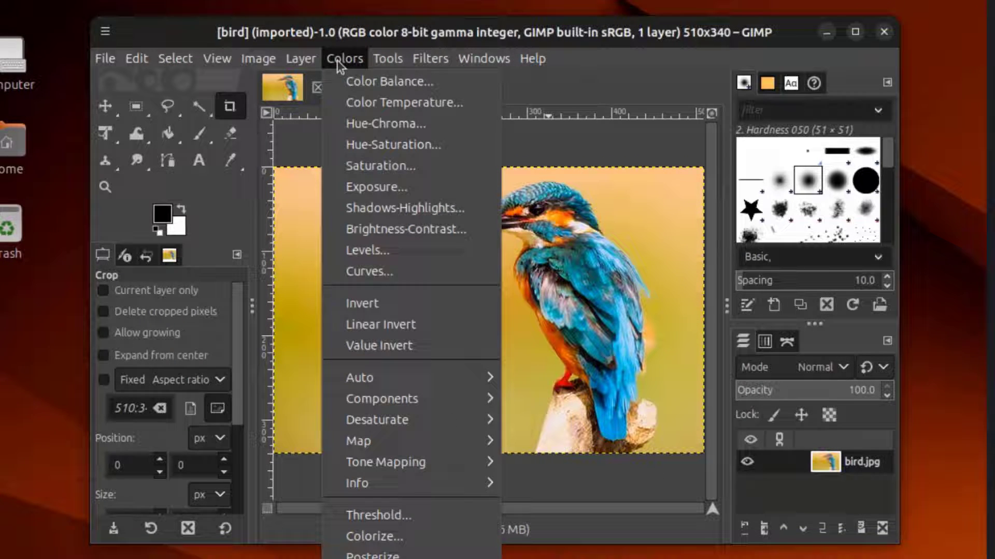
mouse_move(303, 63)
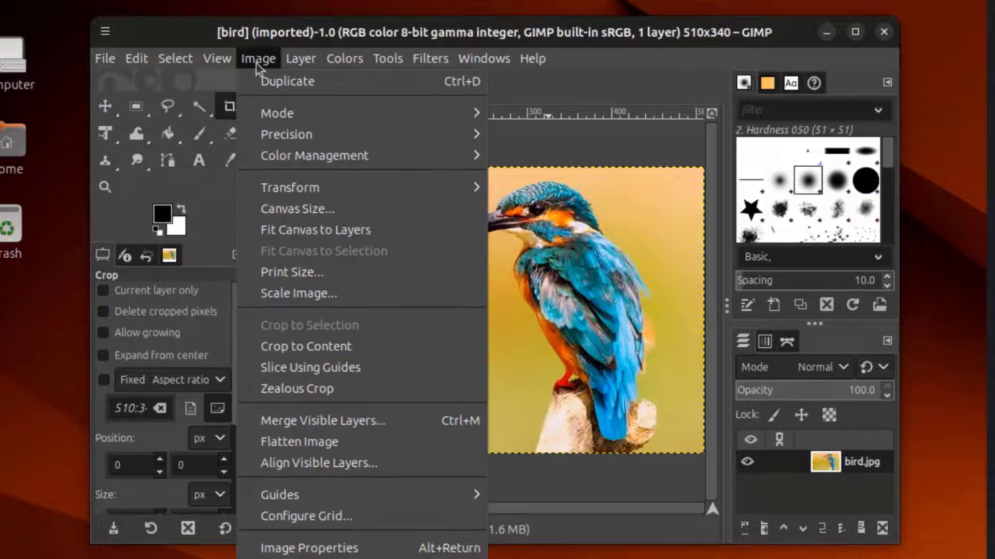
mouse_move(180, 63)
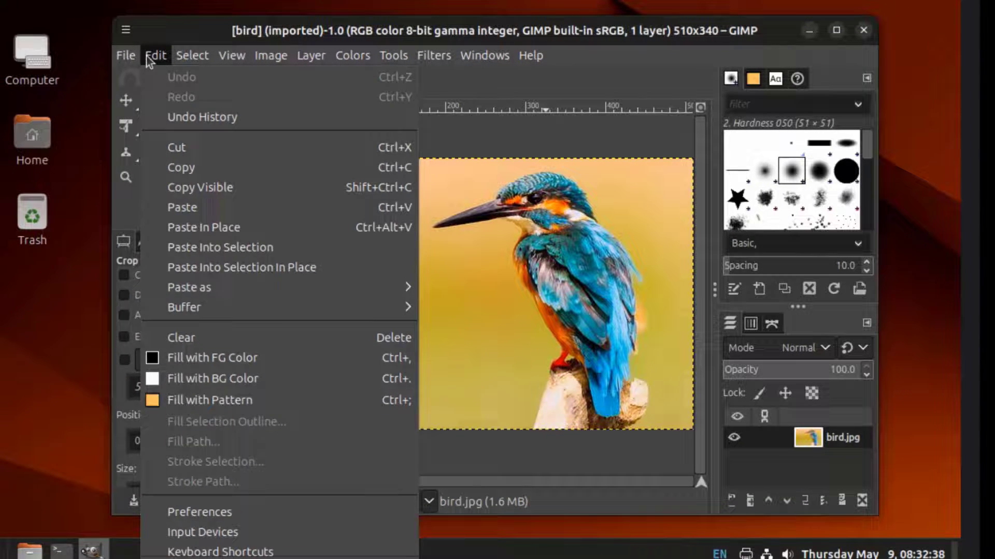
mouse_move(111, 63)
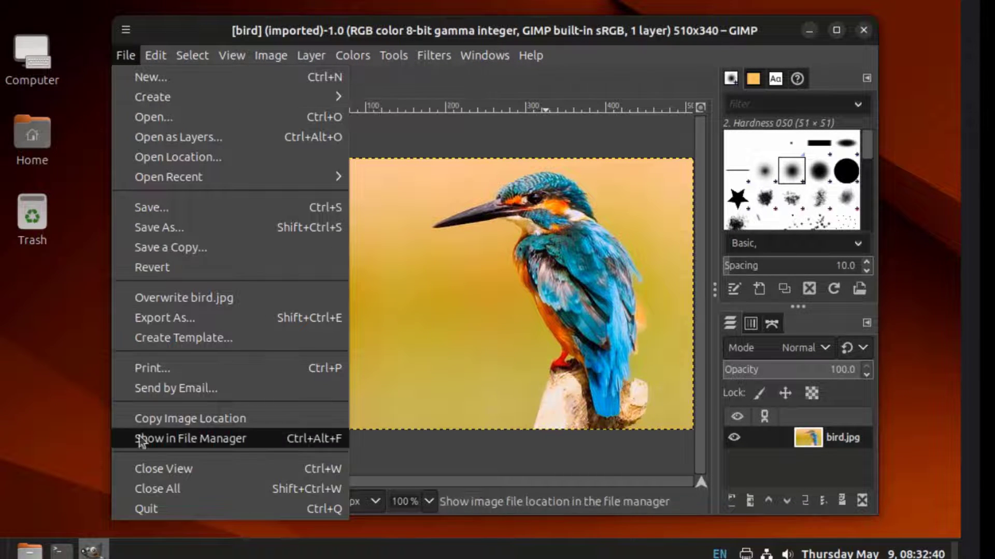
mouse_move(306, 106)
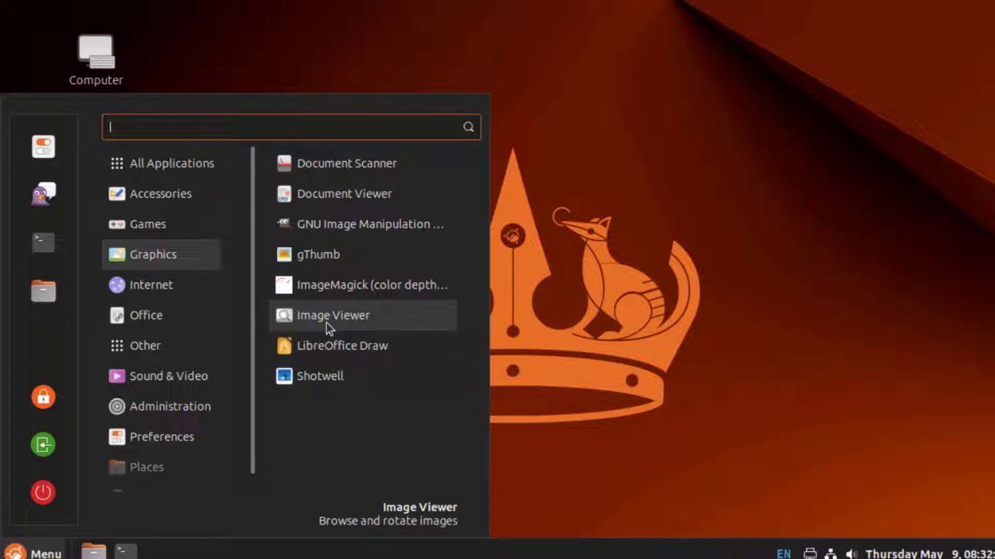
Launch Shotwell, import the four Pictures photos, and enlarge thumbnails to large previews
click(325, 381)
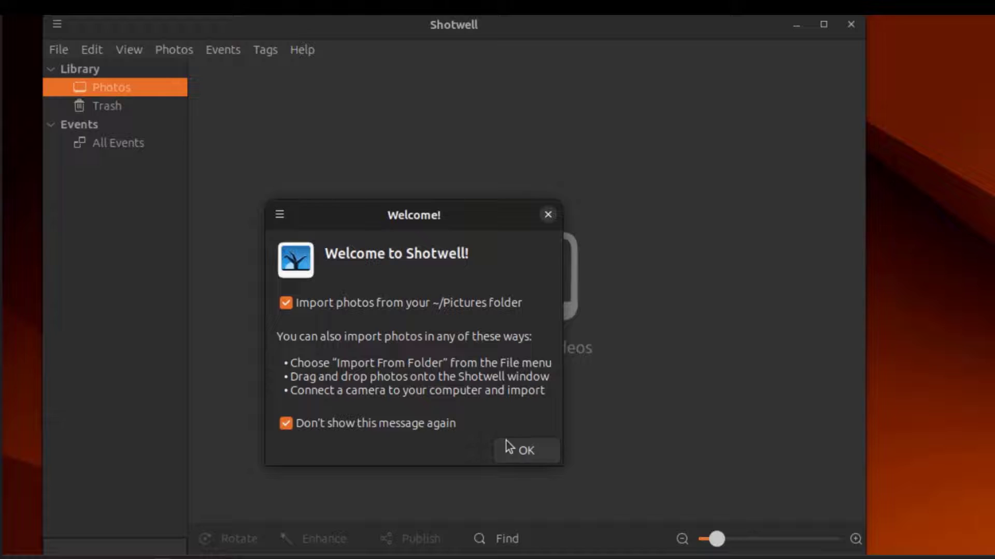
click(510, 448)
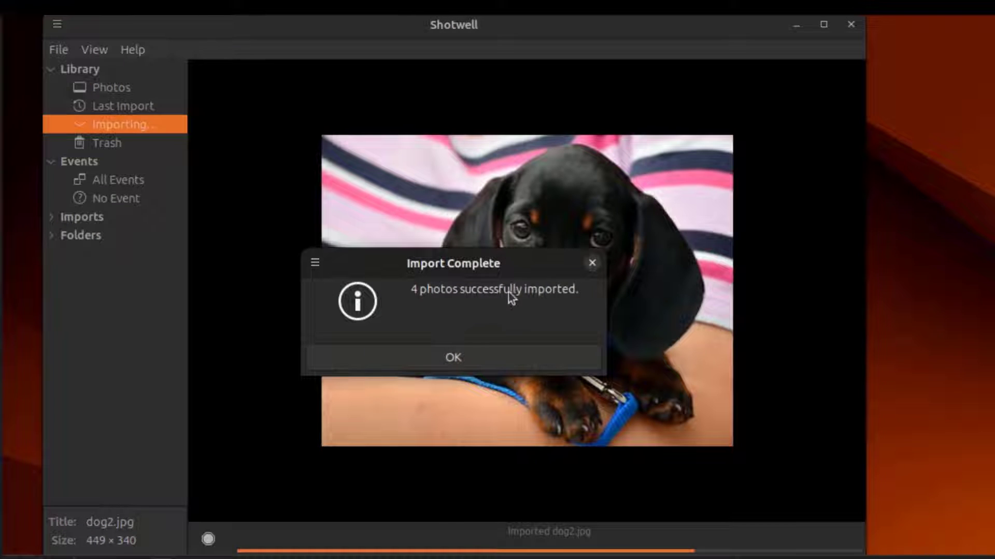
click(471, 360)
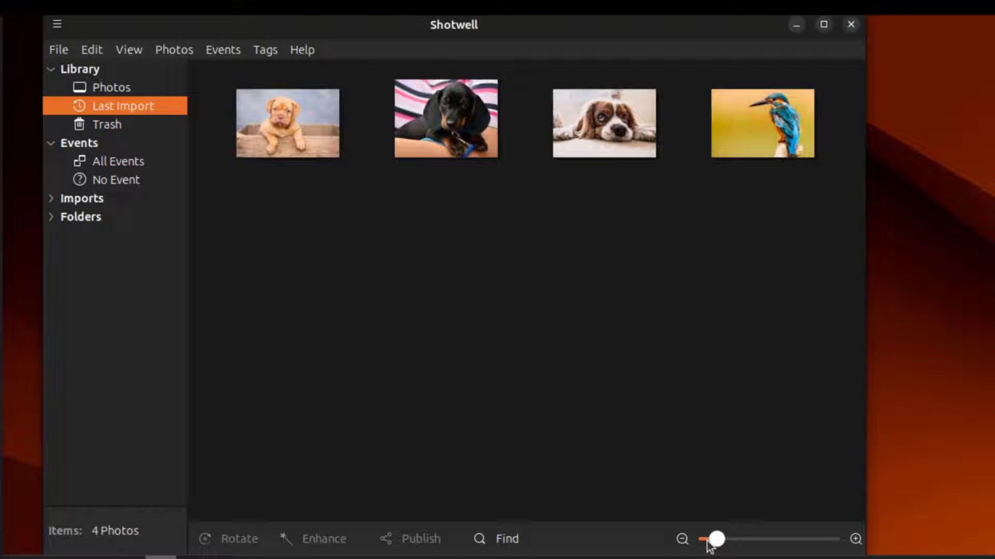
drag(716, 542, 817, 549)
scroll(828, 361, down, 10)
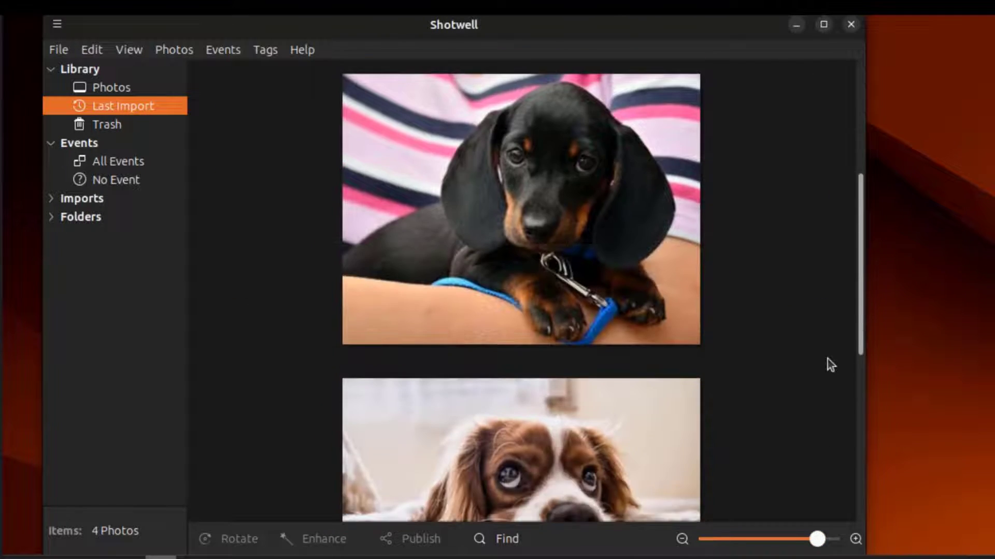
scroll(826, 359, down, 3)
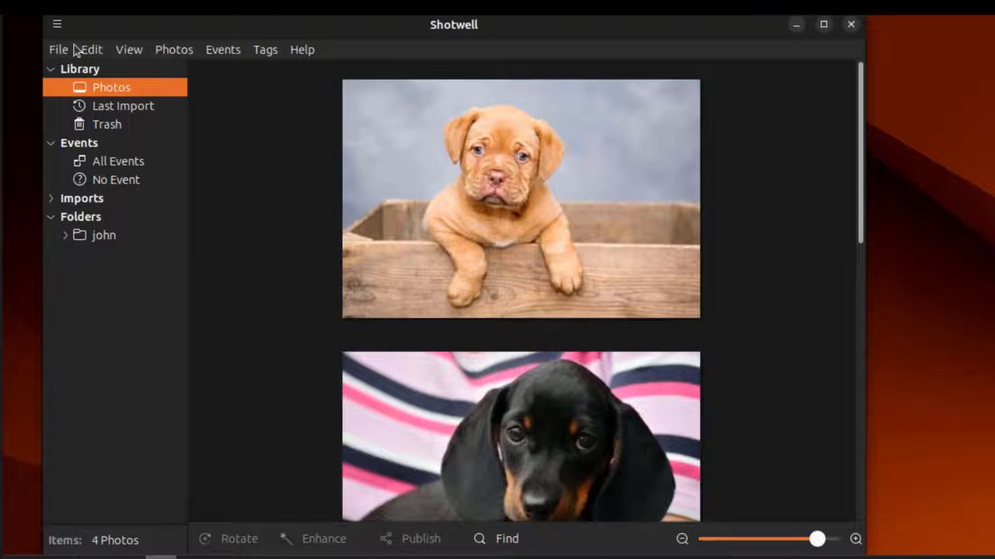
Browse Shotwell's File, Edit, View and Help menus, then close Shotwell
click(58, 49)
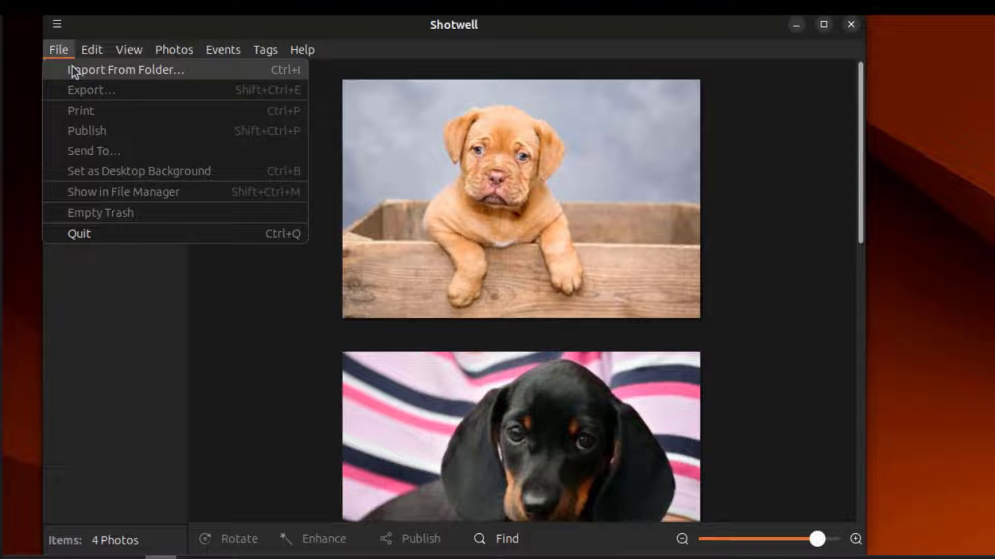
click(98, 52)
click(134, 54)
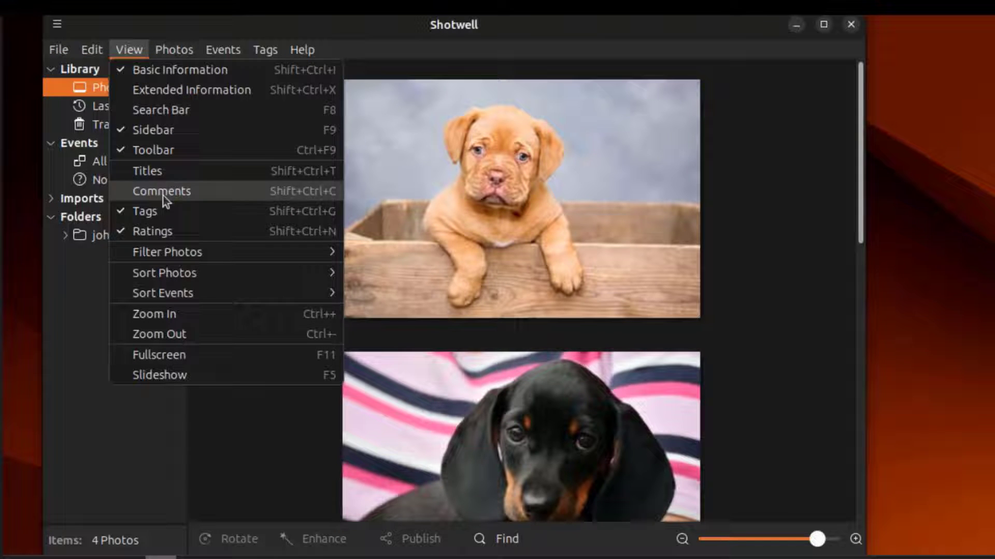
mouse_move(162, 257)
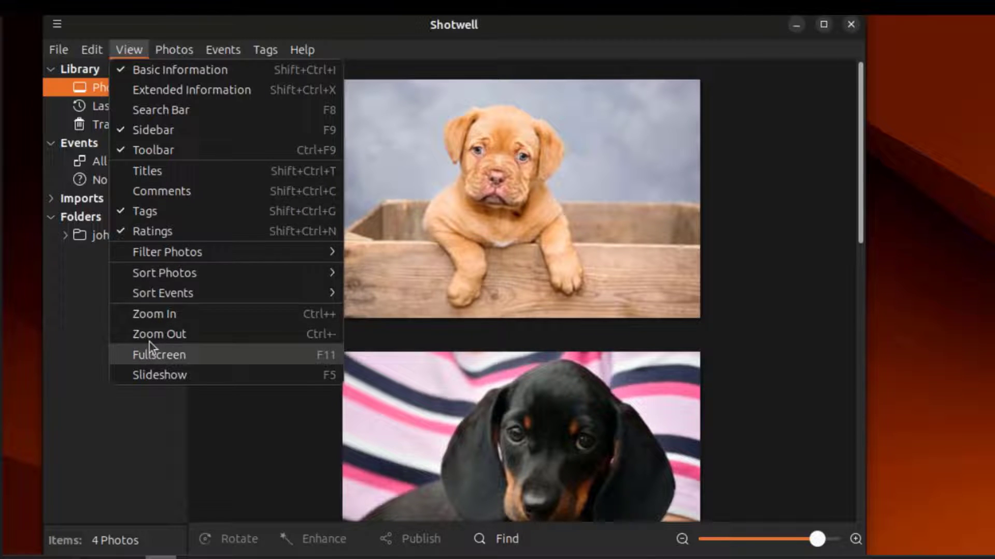
mouse_move(204, 53)
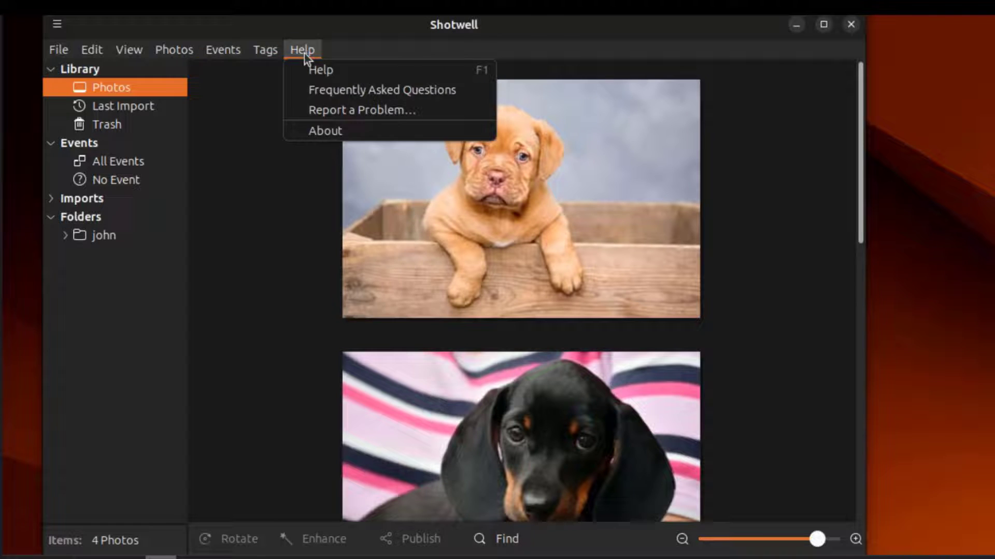
mouse_move(151, 58)
mouse_move(302, 52)
click(850, 24)
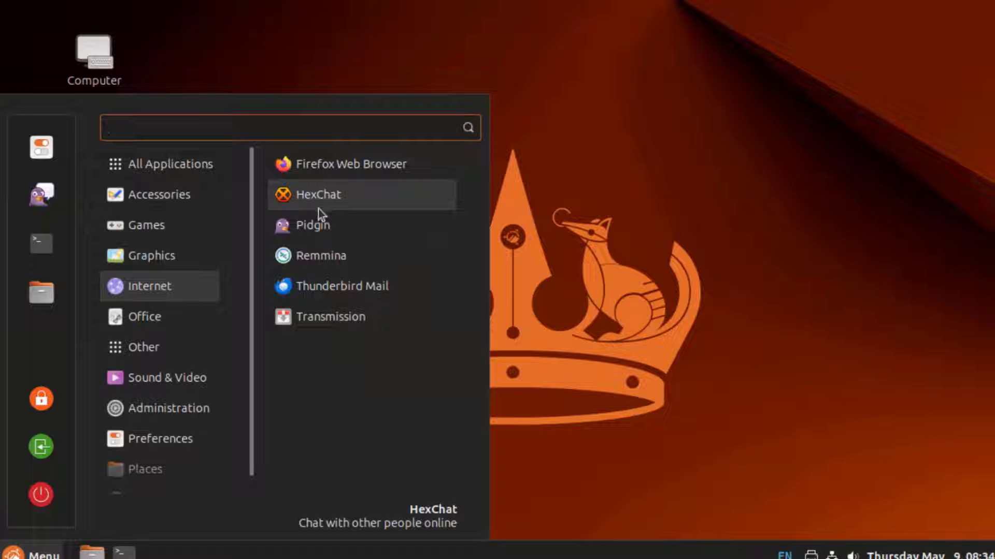
click(321, 193)
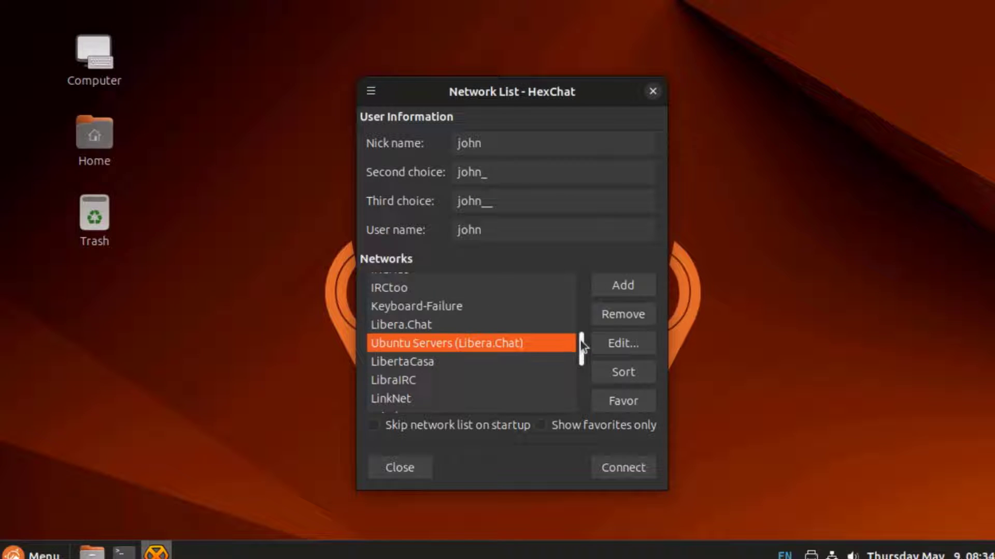
drag(583, 335, 583, 409)
click(648, 95)
key(super)
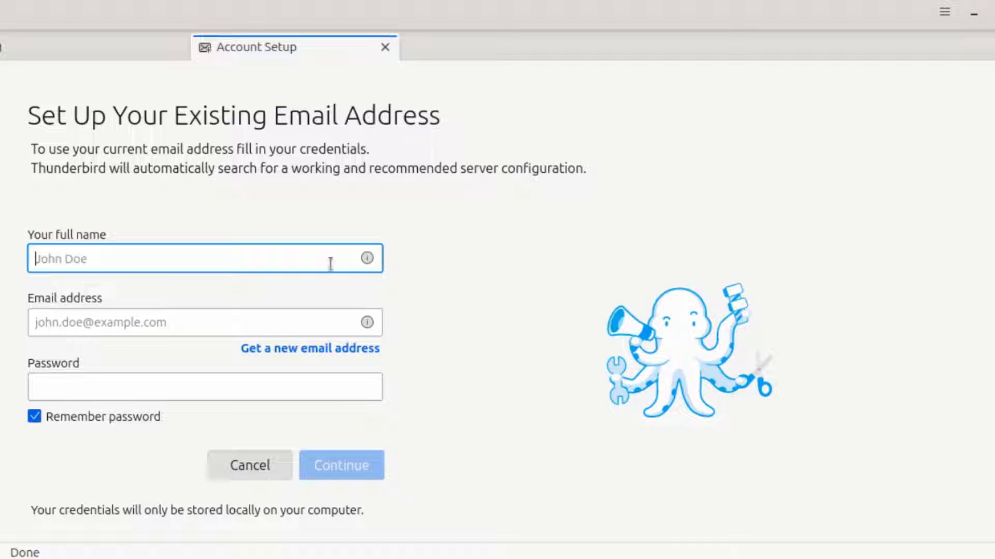
View the new email address page, then Account Settings for outgoing servers
click(350, 348)
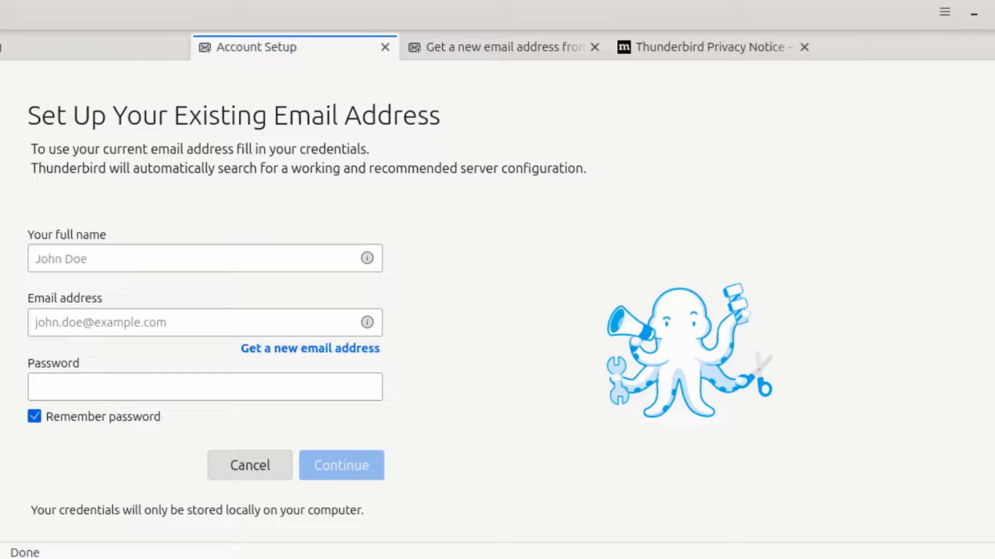
click(944, 11)
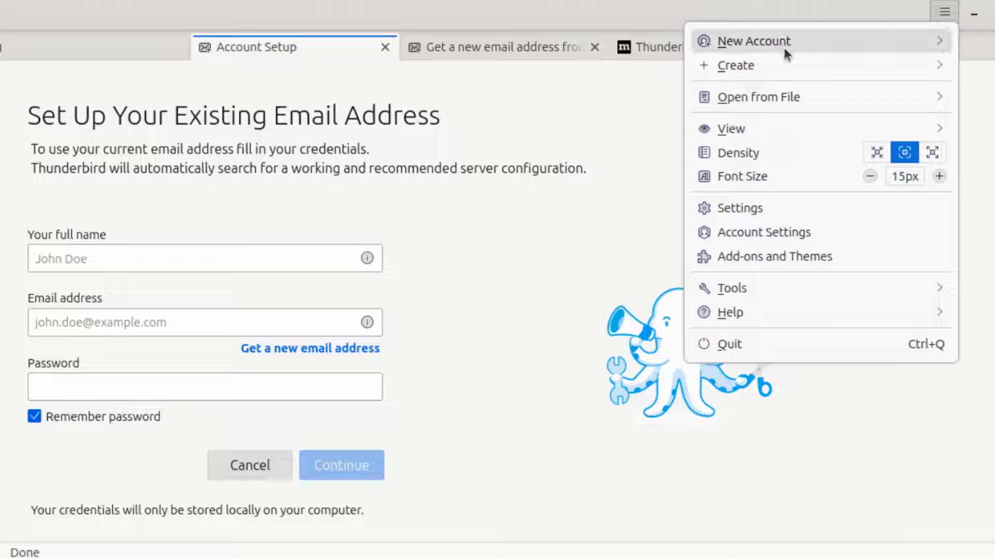
click(784, 231)
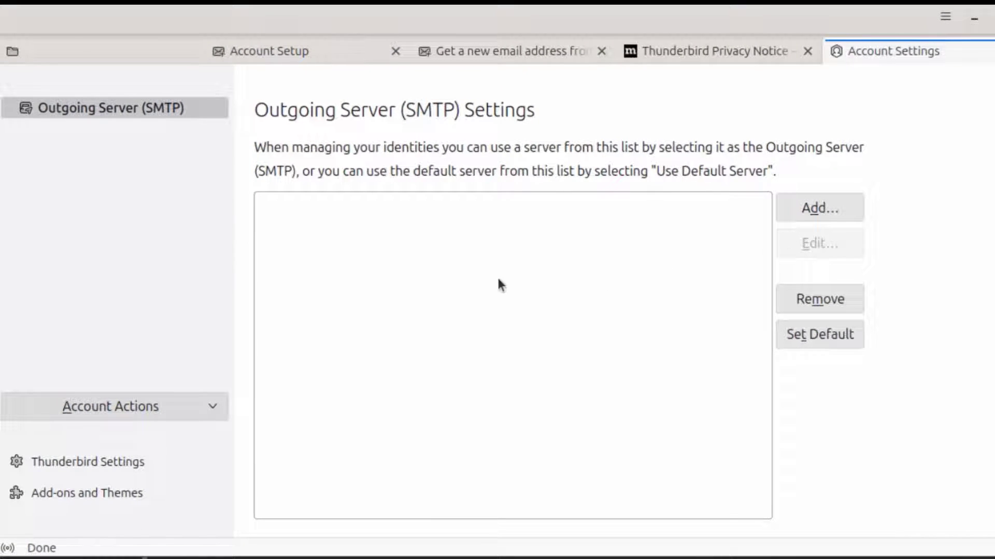
scroll(467, 330, down, 5)
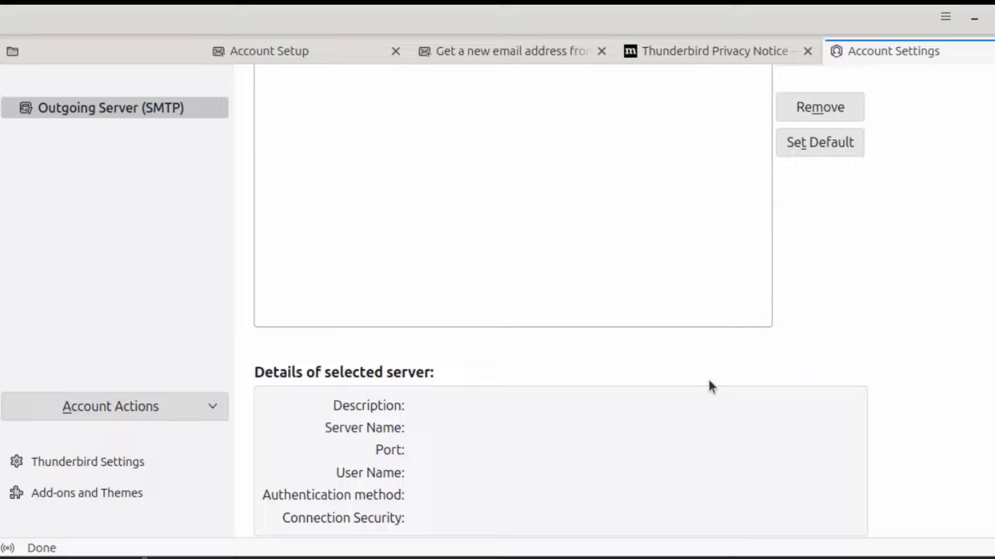
scroll(710, 387, up, 5)
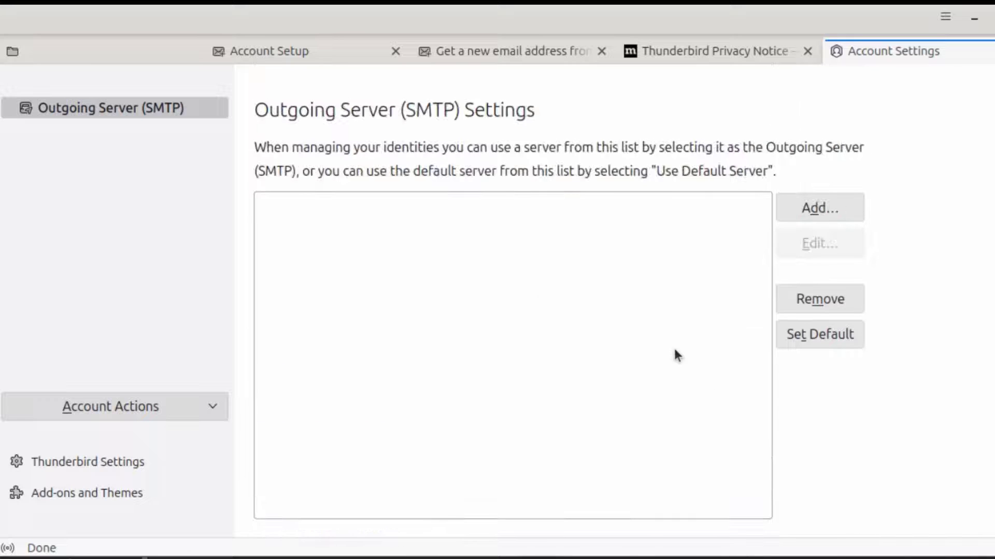
Cancel adding an SMTP server and view Thunderbird's general settings
click(849, 204)
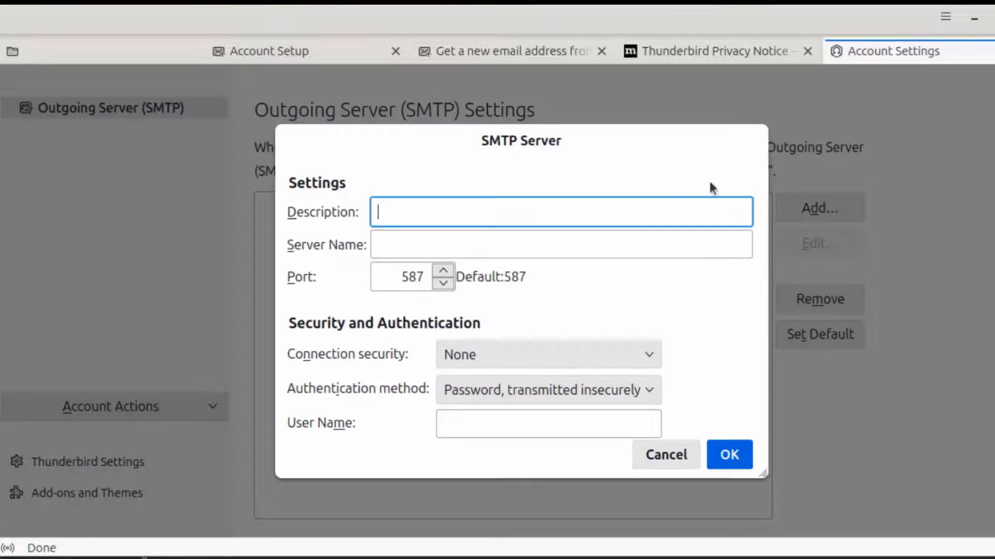
click(691, 452)
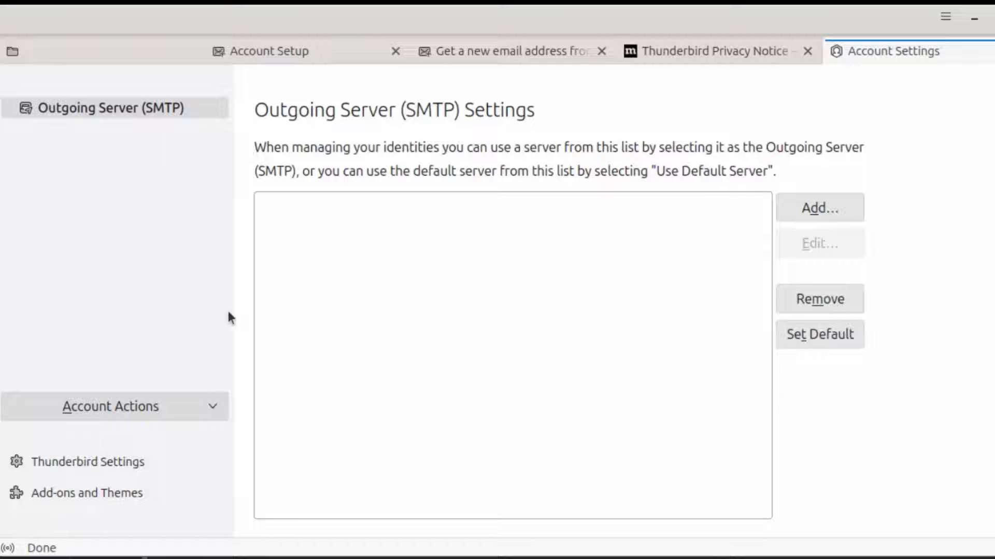
click(105, 465)
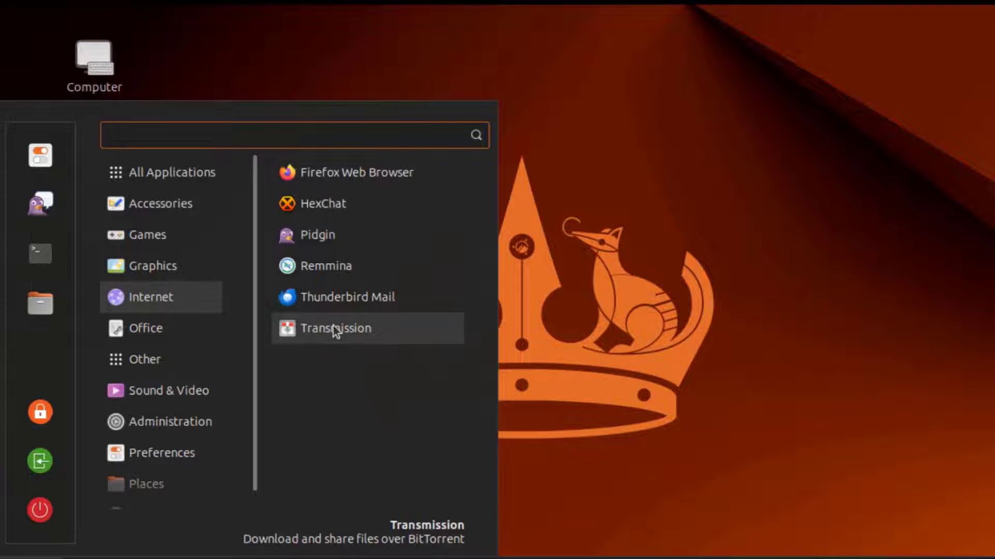
Launch Transmission, agree to its disclaimer, move the window right, and show About Transmission
click(333, 327)
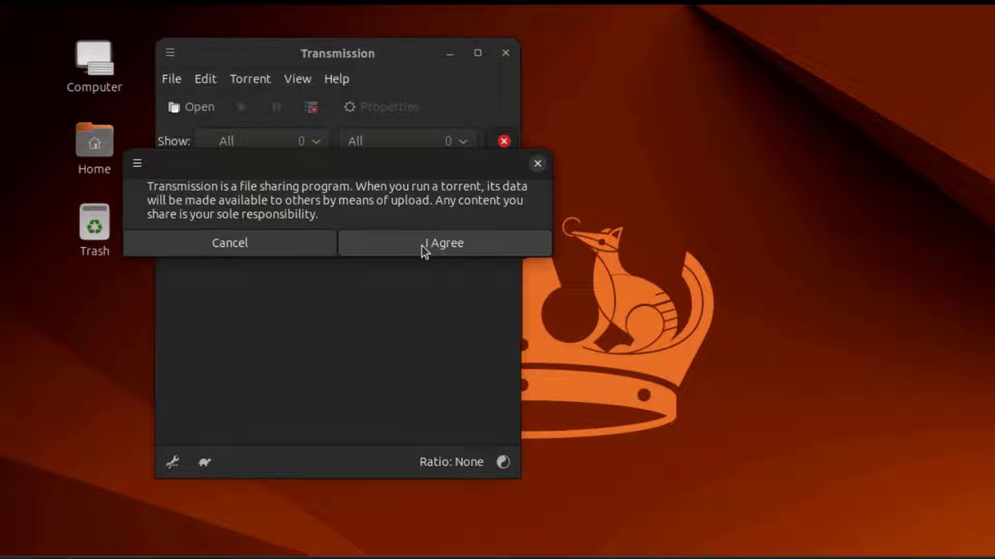
click(422, 247)
drag(397, 62, 535, 67)
click(322, 93)
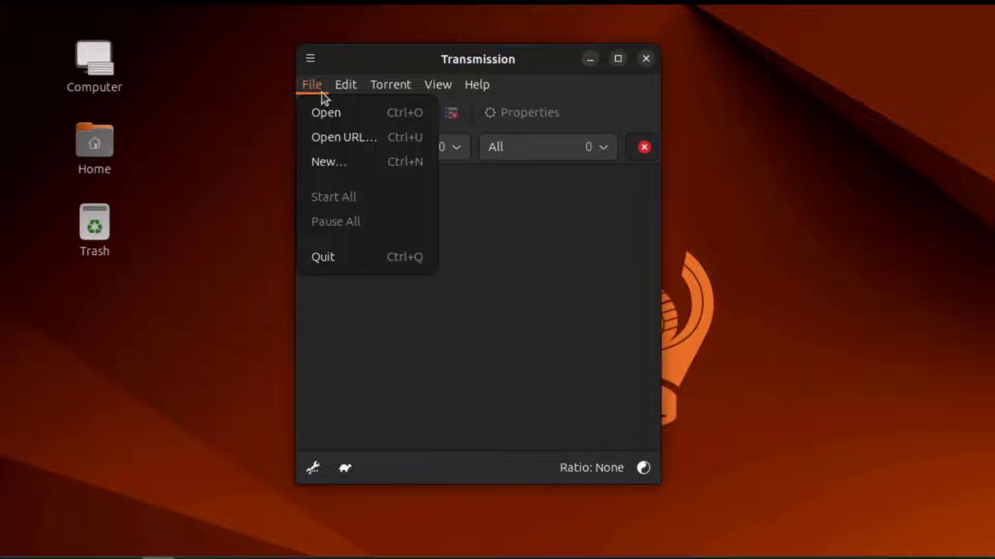
mouse_move(337, 88)
mouse_move(384, 87)
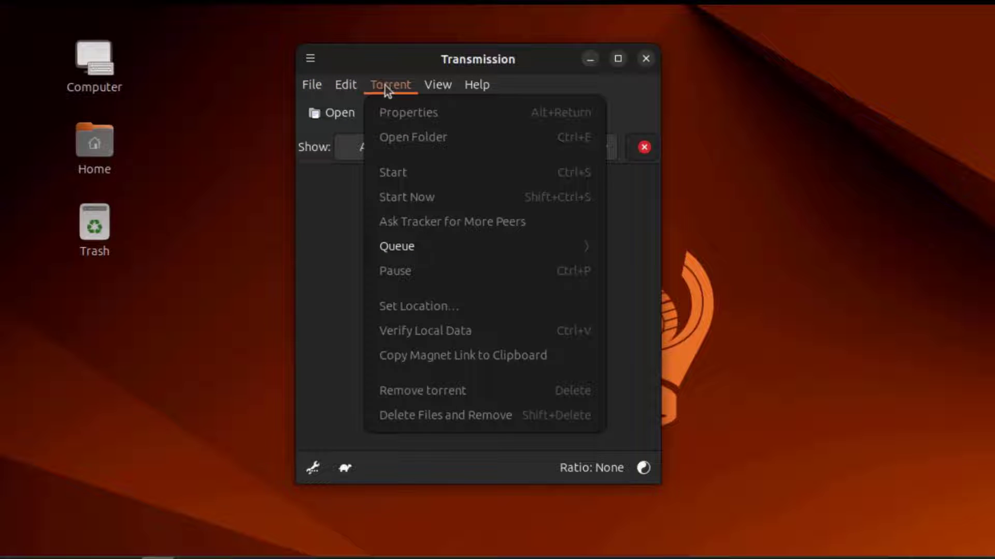
mouse_move(478, 92)
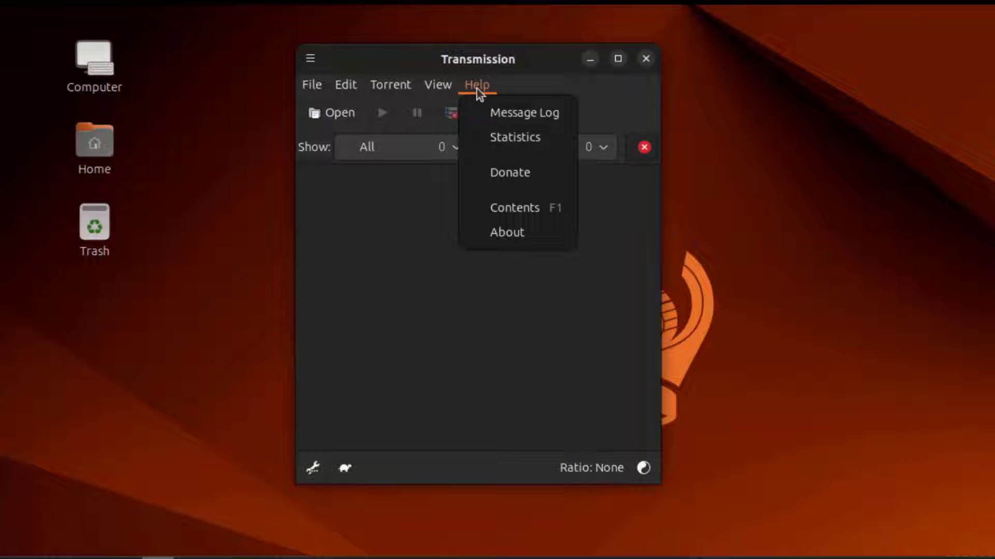
click(511, 233)
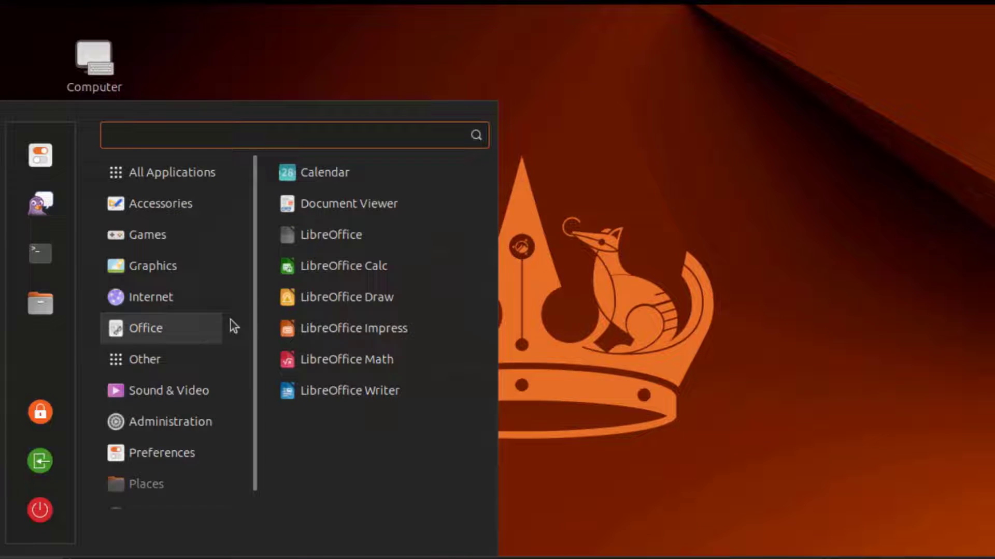
Launch Document Viewer and open pdf.pdf
click(340, 209)
click(224, 50)
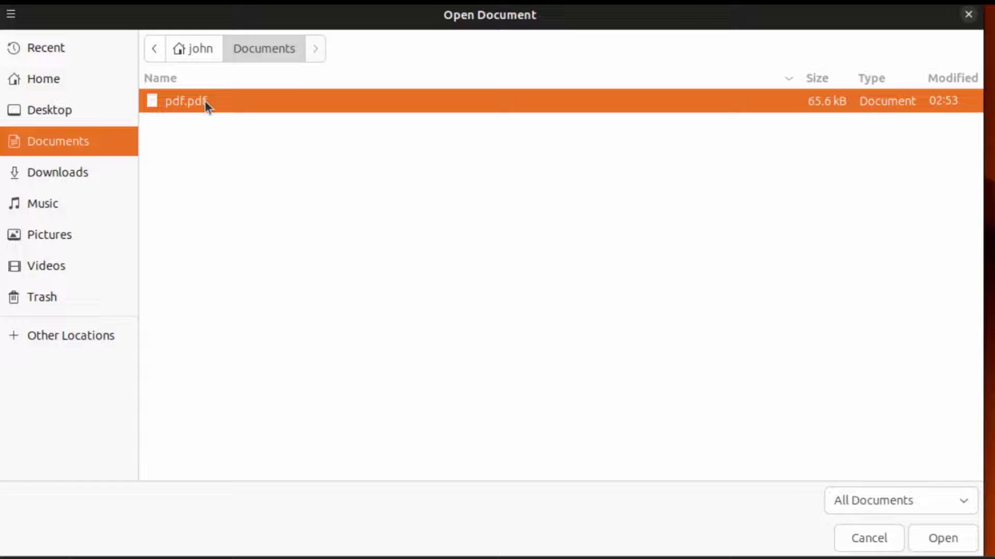
double_click(204, 101)
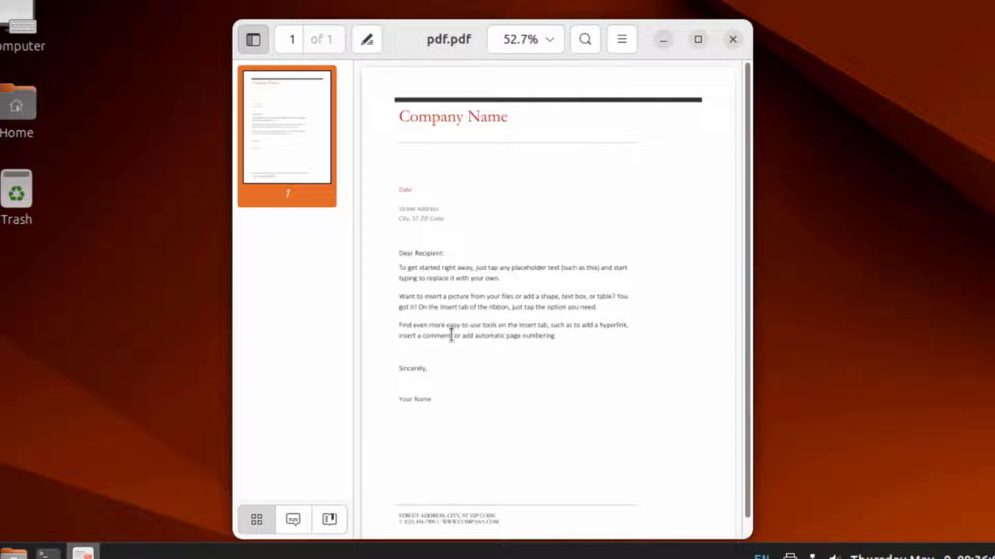
click(631, 44)
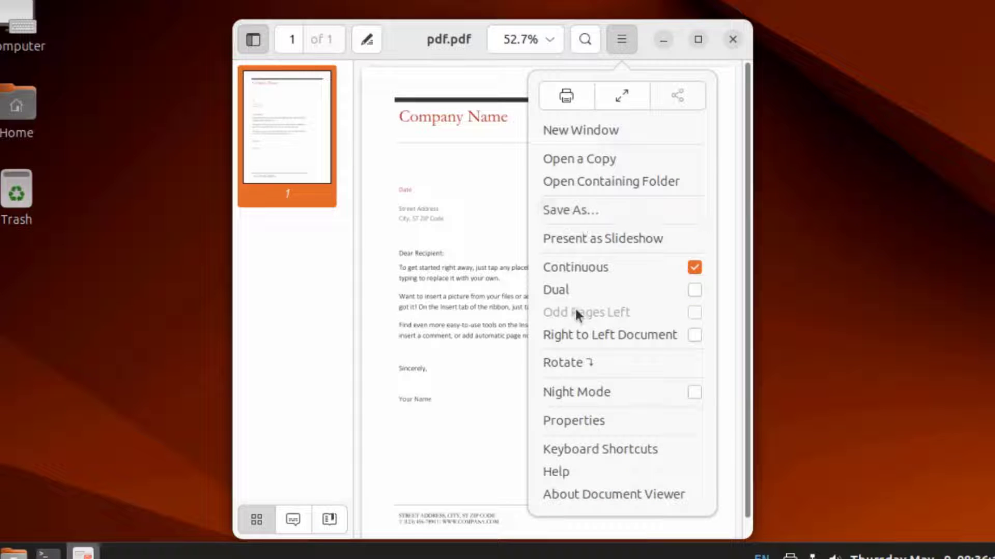
click(549, 45)
Set zoom to 85%, maximize the window, and show About Document Viewer
click(549, 45)
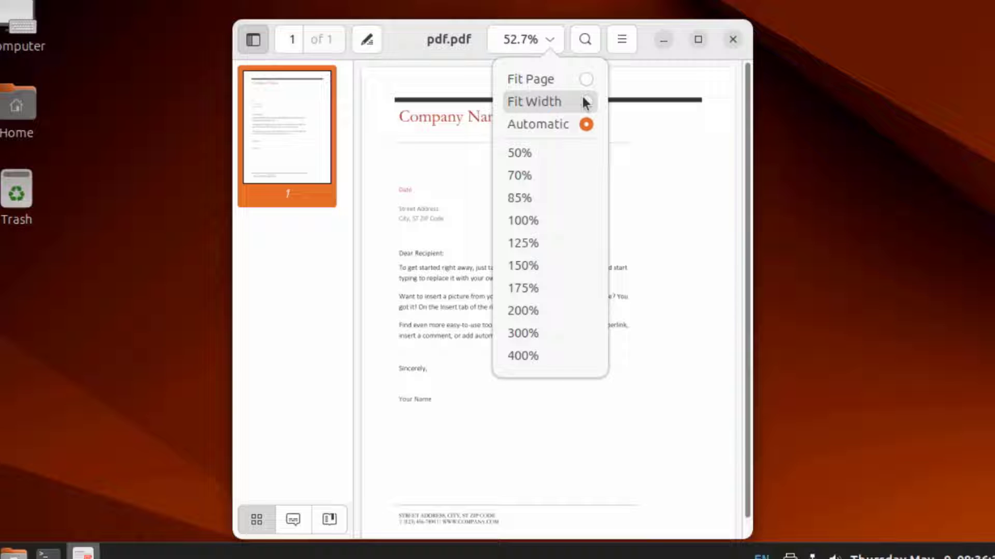
click(586, 80)
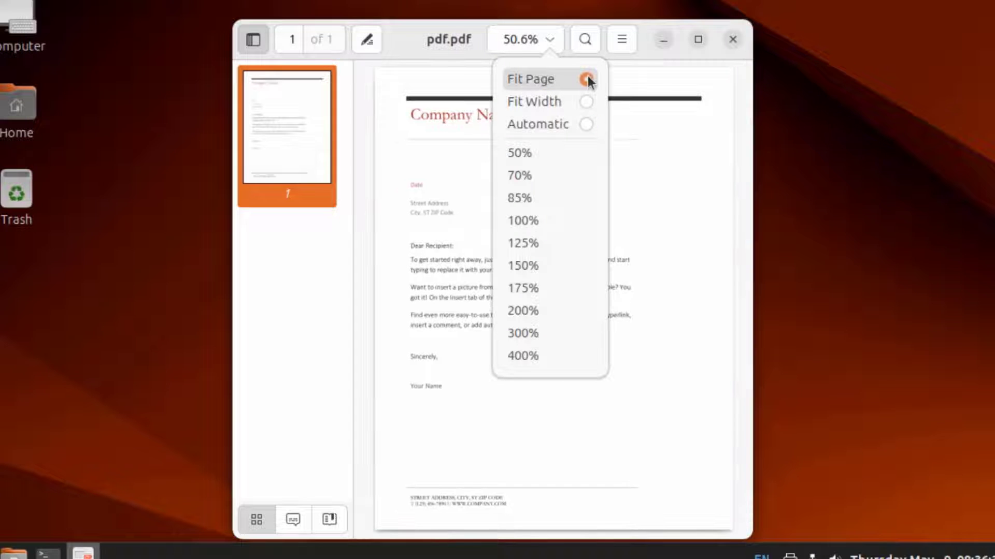
click(592, 104)
click(539, 198)
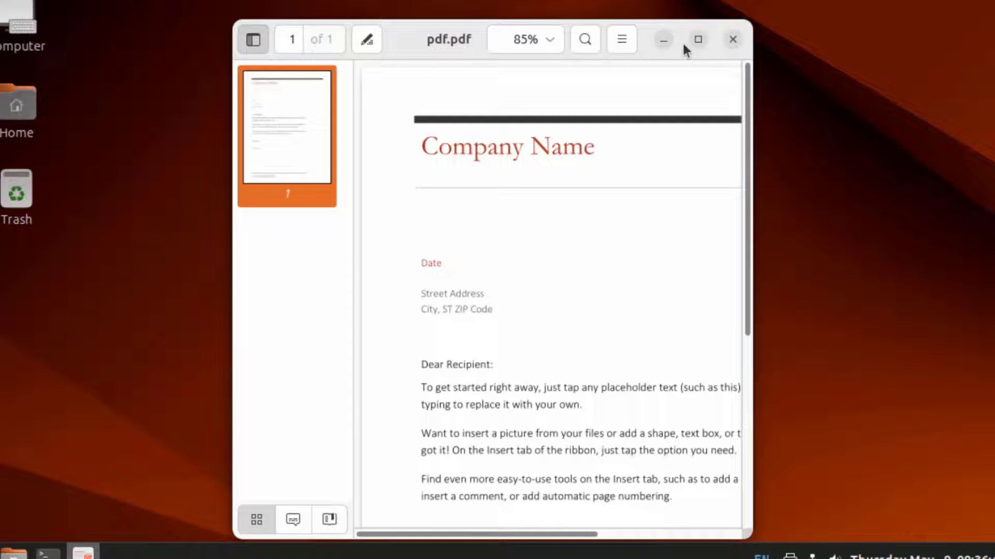
click(697, 39)
click(873, 22)
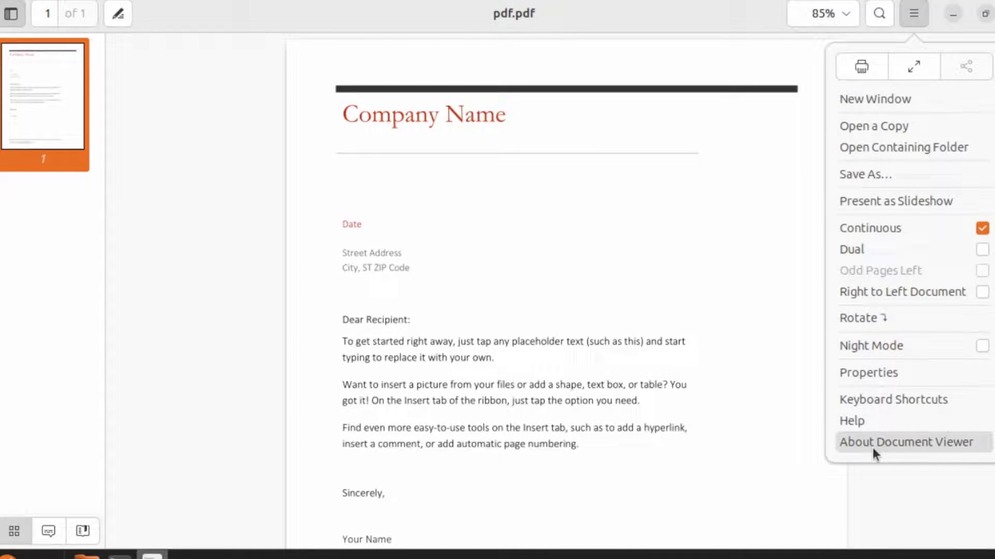
click(872, 449)
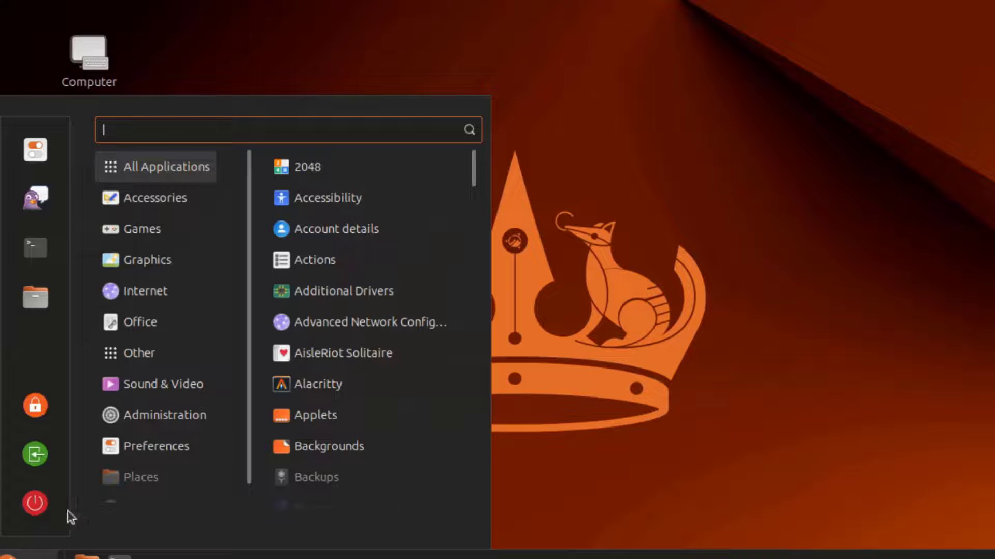
Launch Calendar and toggle between week and month views
mouse_move(150, 334)
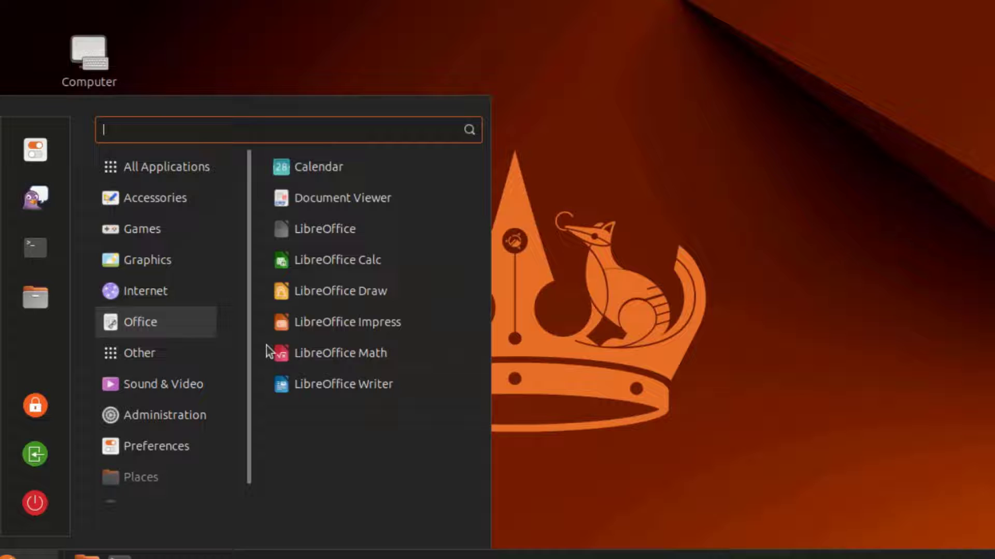
click(330, 172)
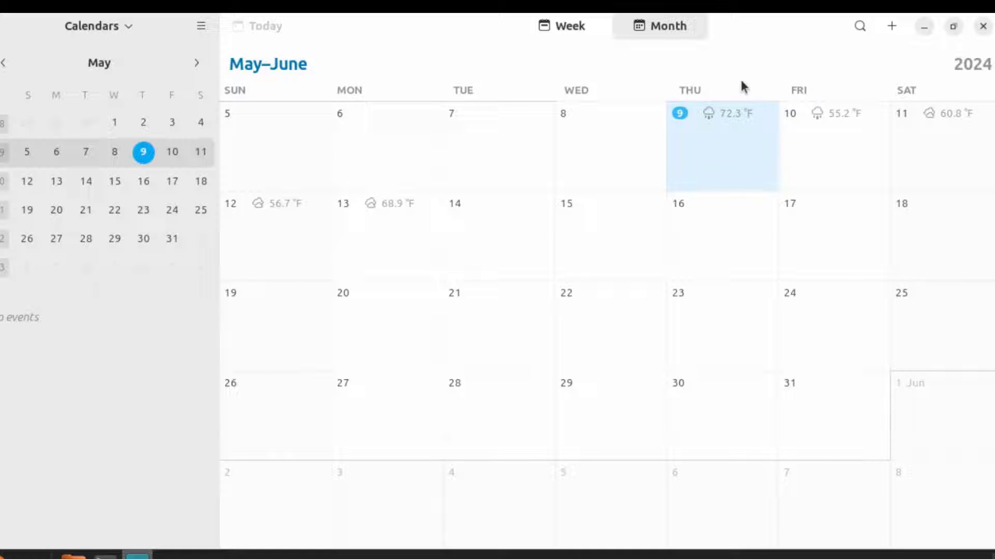
click(573, 26)
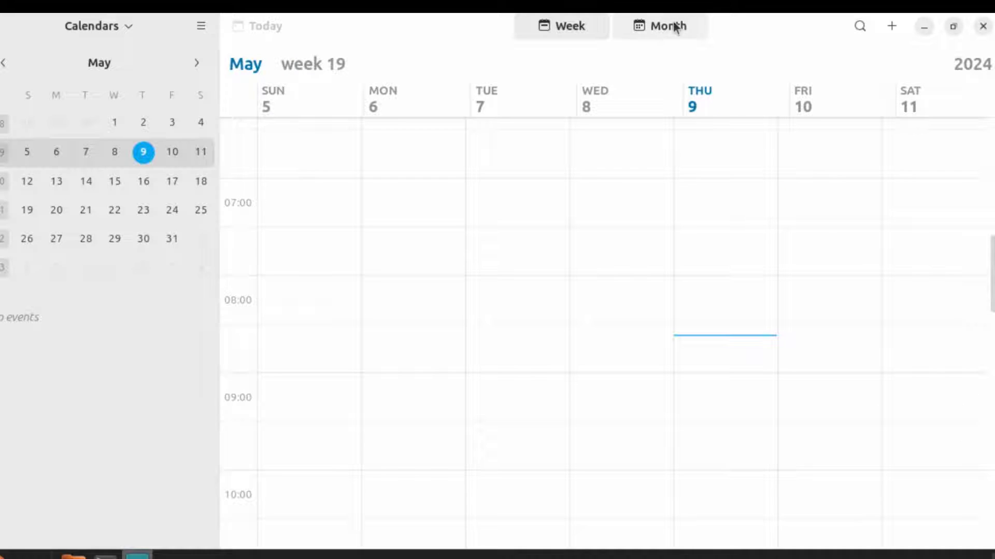
click(675, 27)
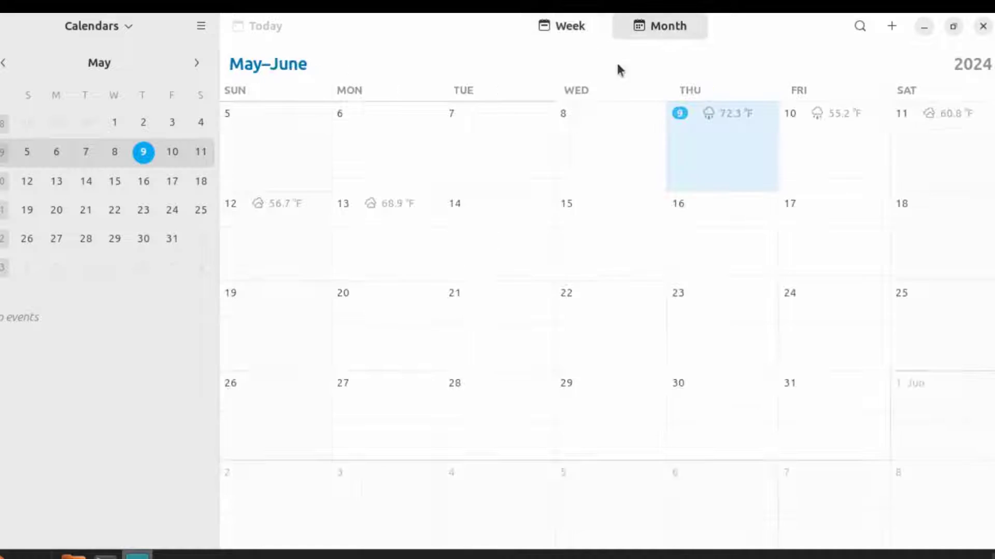
Draft an event on Wednesday 8 in the Personal calendar, check reminders, then discard it
click(576, 183)
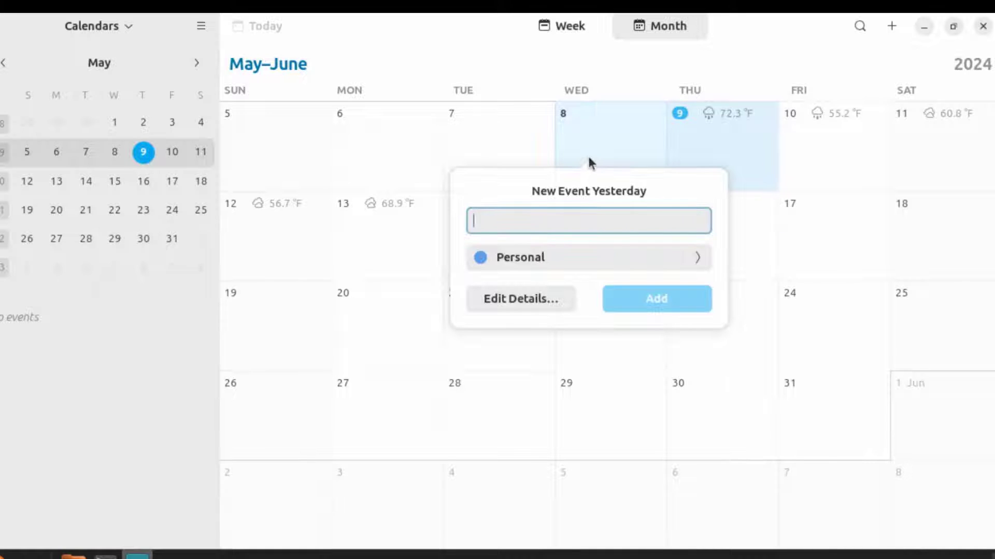
click(591, 263)
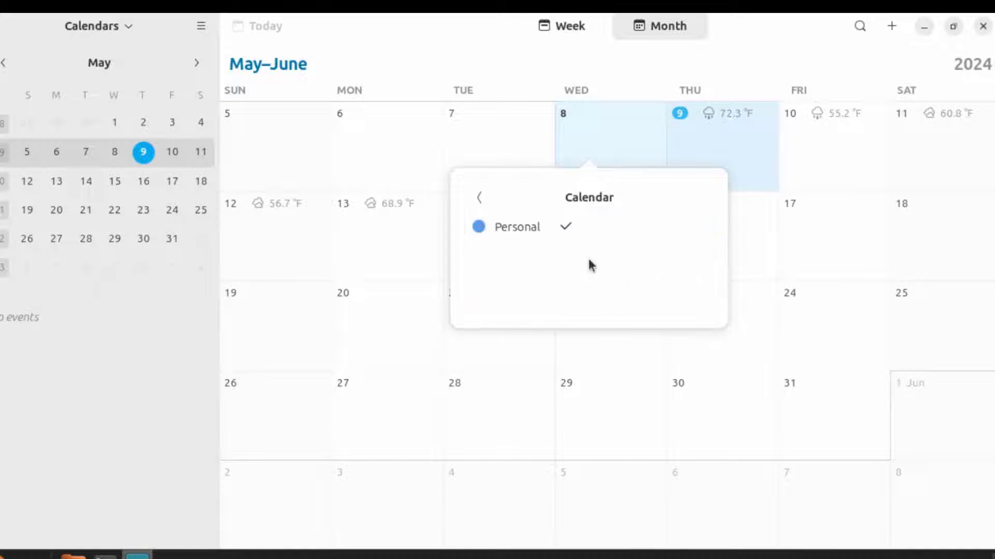
click(491, 200)
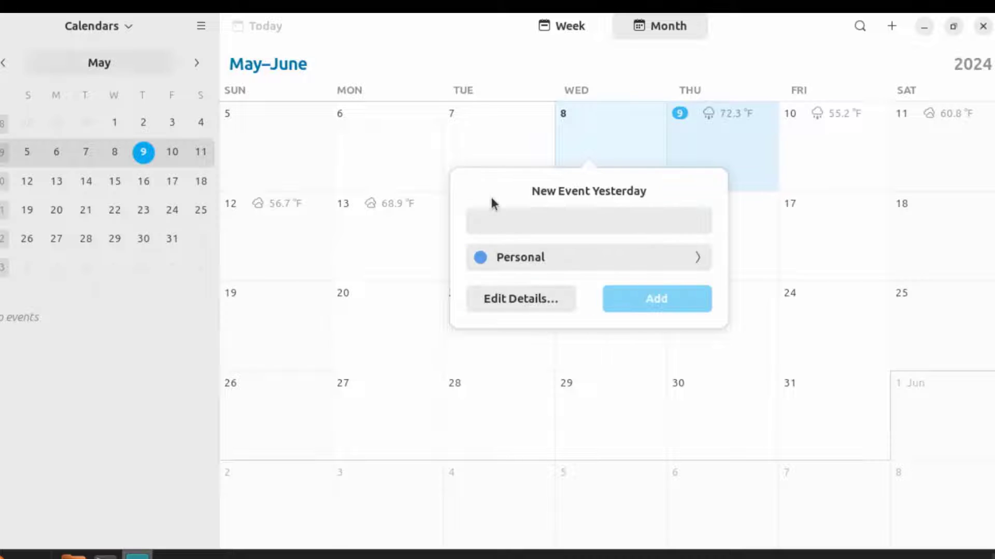
click(558, 300)
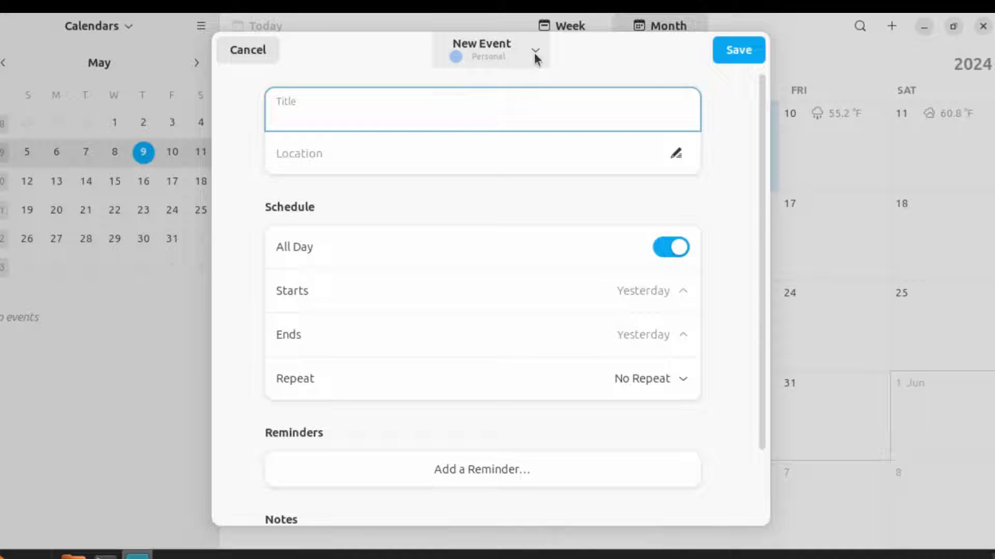
click(535, 54)
click(506, 136)
scroll(453, 355, down, 2)
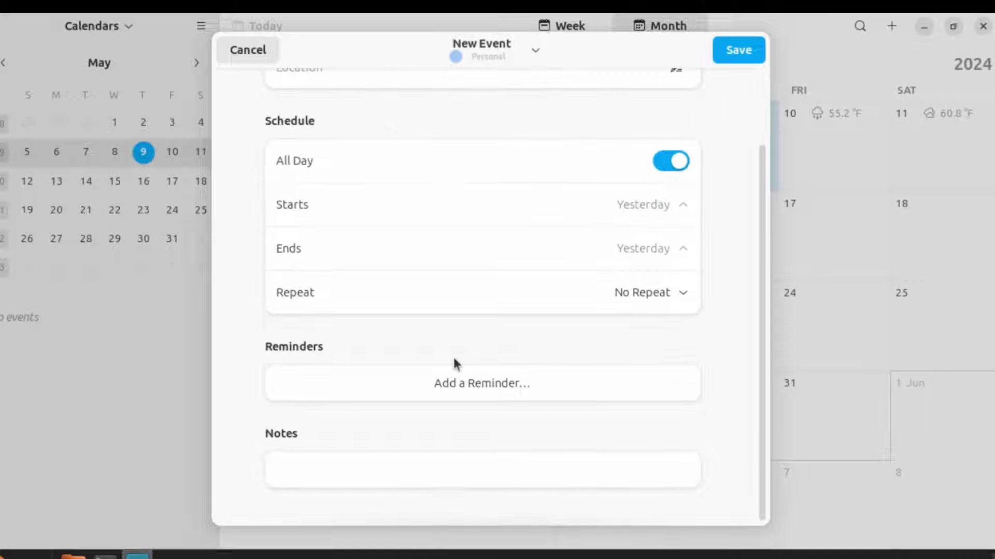
click(447, 385)
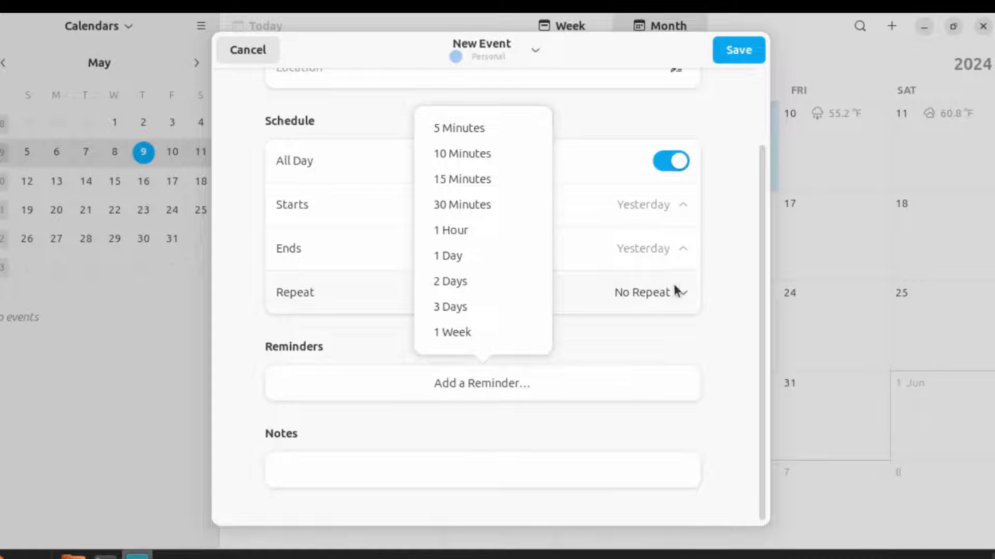
click(719, 285)
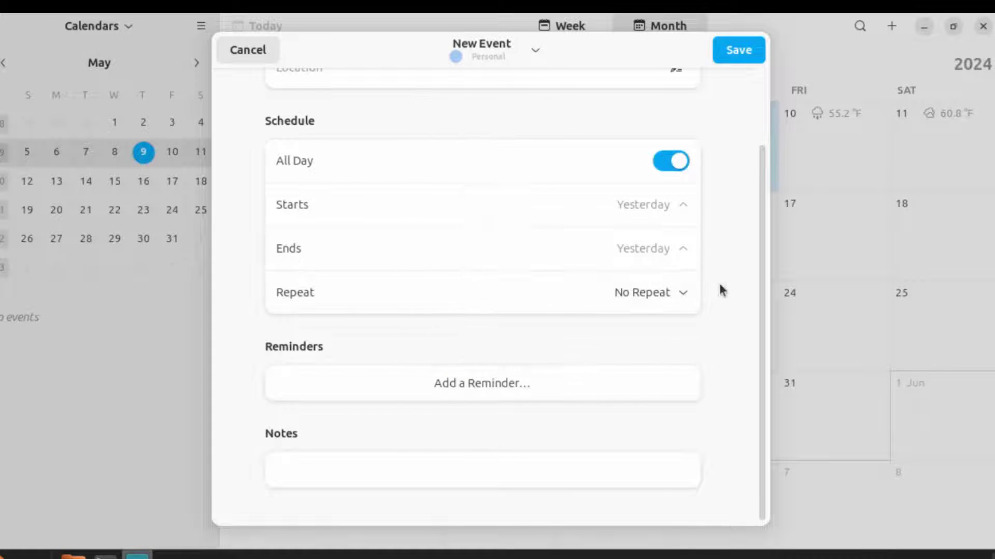
click(247, 51)
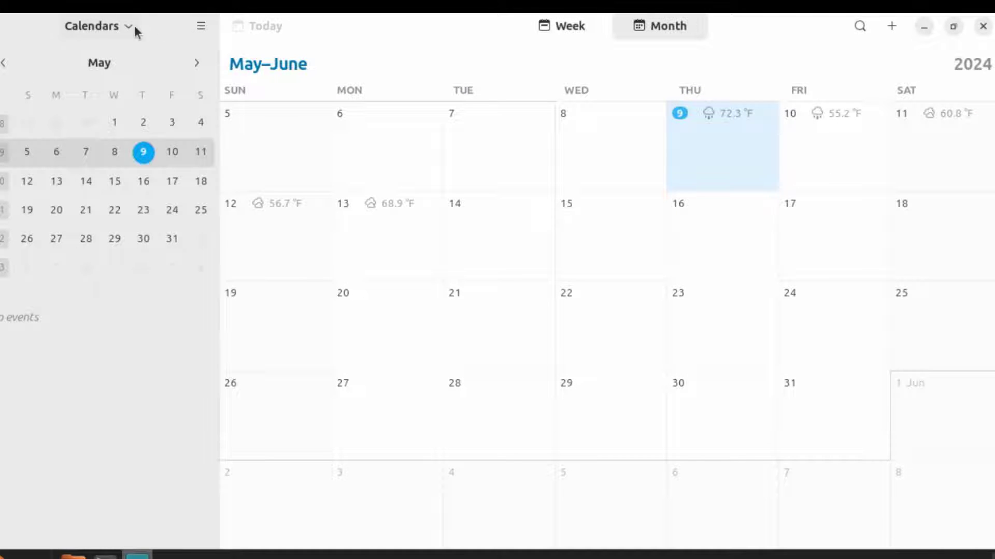
Start adding a calendar in Manage Calendars, abandon it, and switch to week view
click(124, 28)
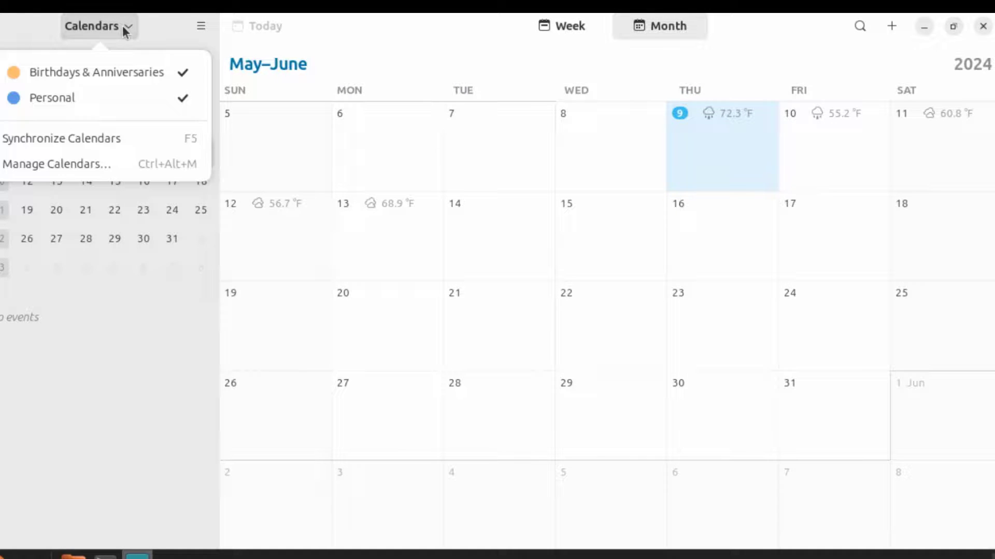
click(69, 166)
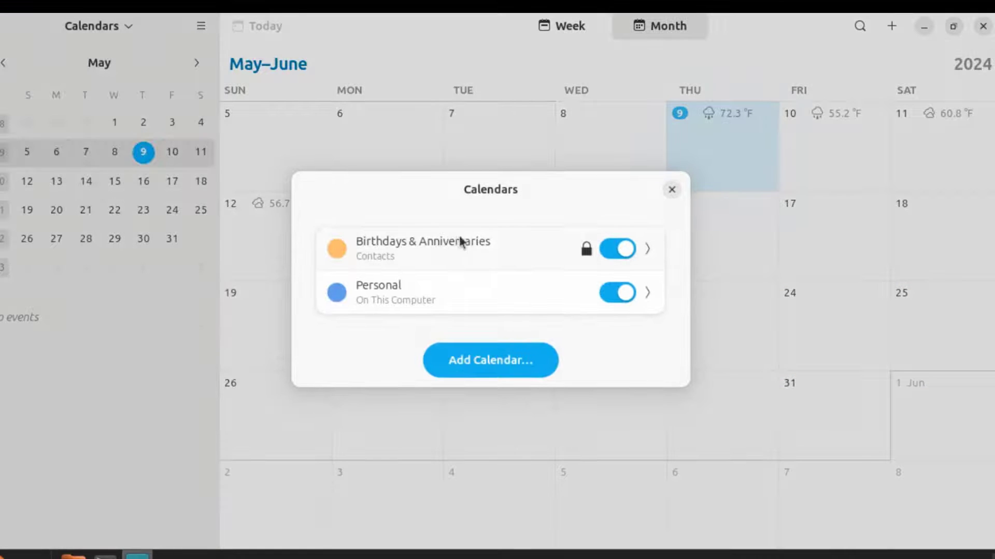
click(528, 358)
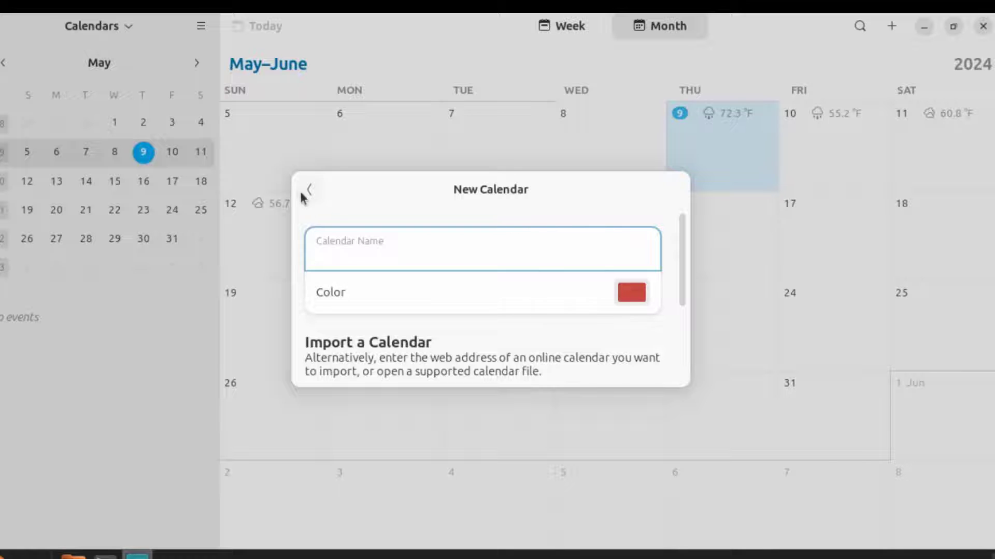
key(Escape)
click(562, 26)
Start a new event for today, then discard it
click(890, 27)
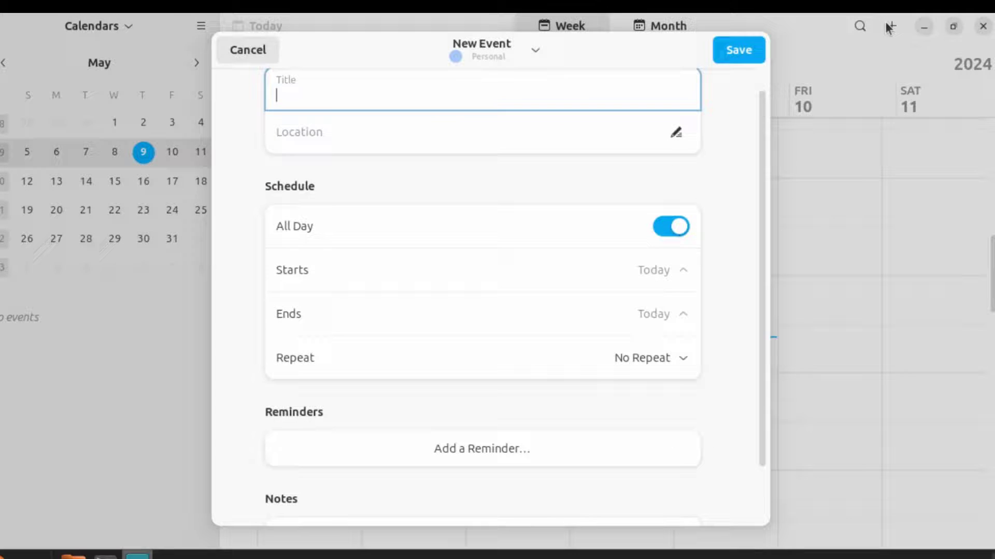
scroll(654, 188, up, 1)
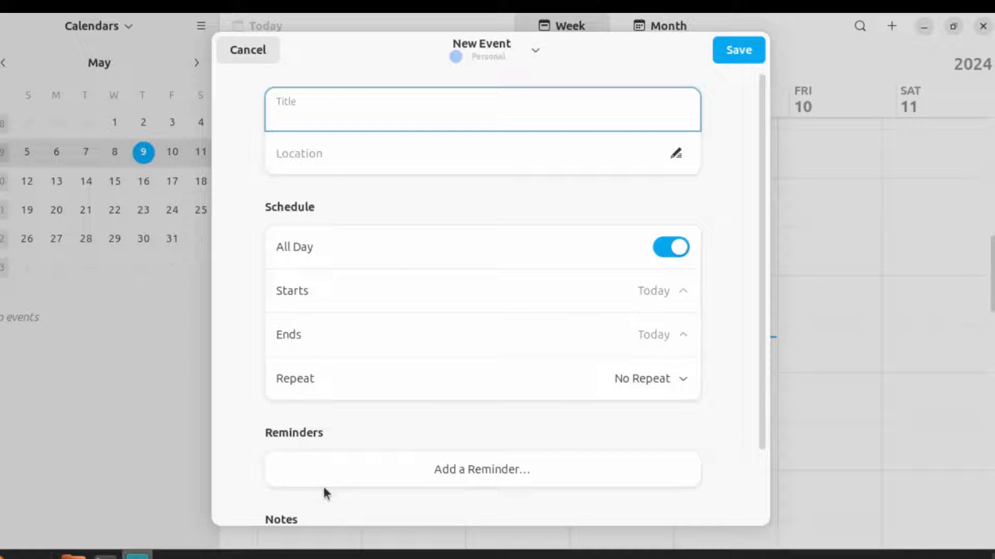
scroll(458, 381, down, 3)
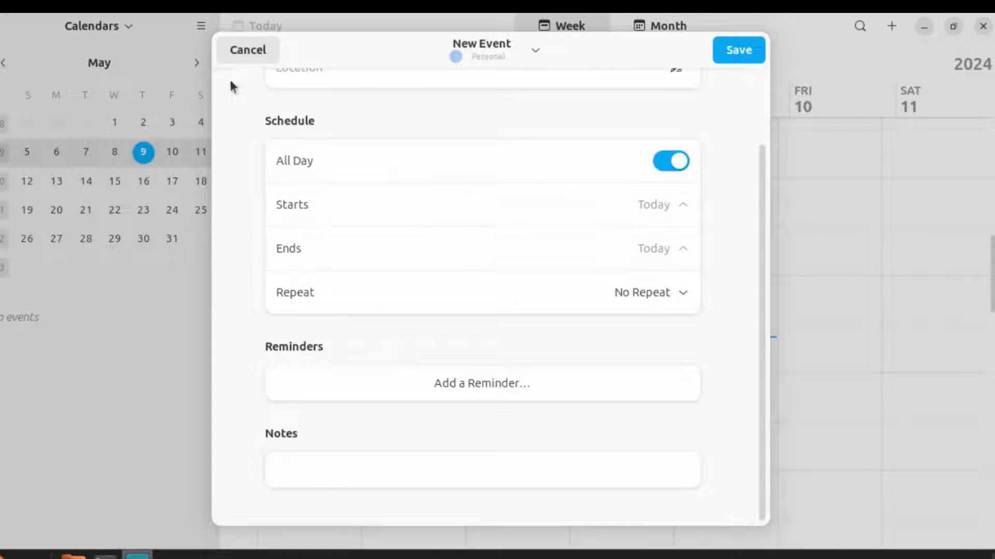
click(234, 48)
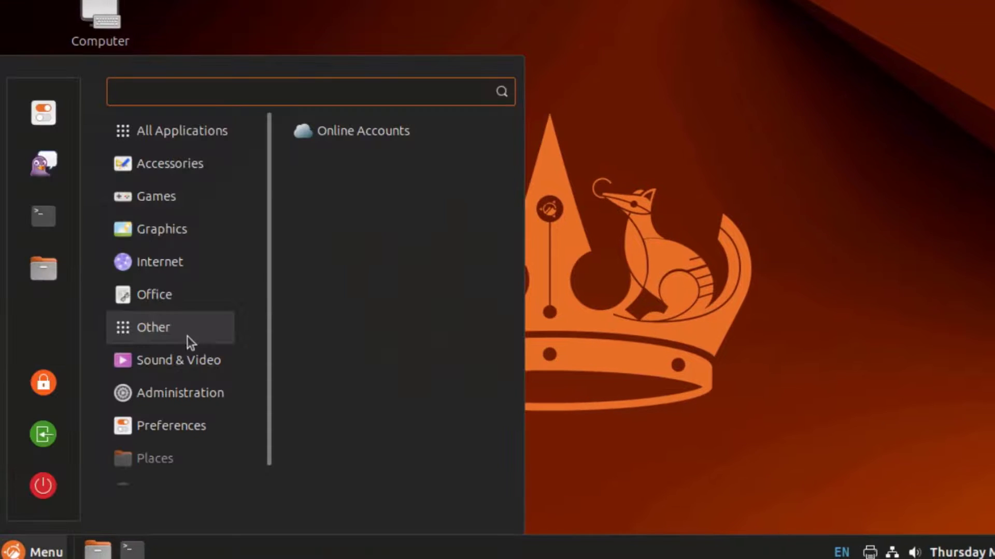
Launch Online Accounts, bring up the Google sign-in prompt, and close it
click(378, 132)
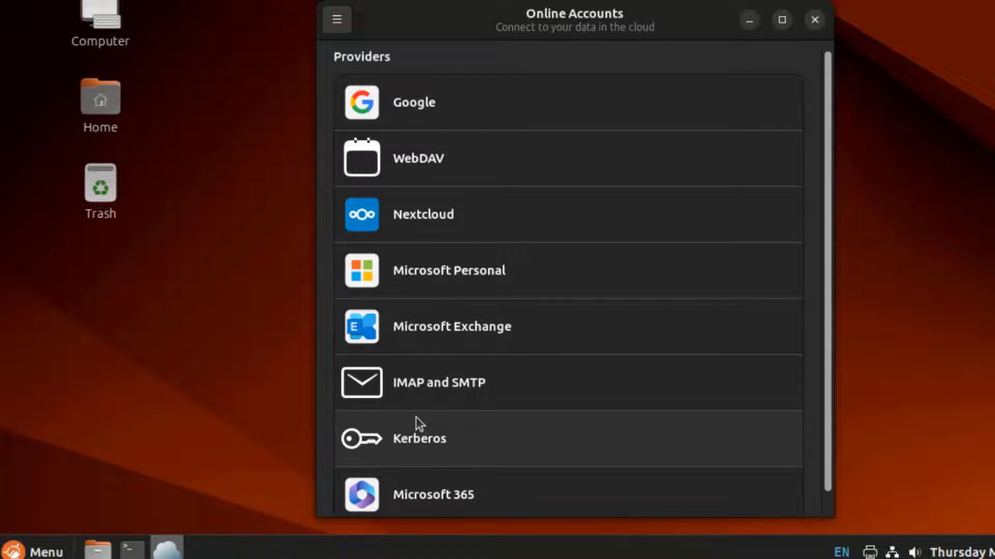
scroll(418, 421, down, 1)
scroll(434, 415, up, 1)
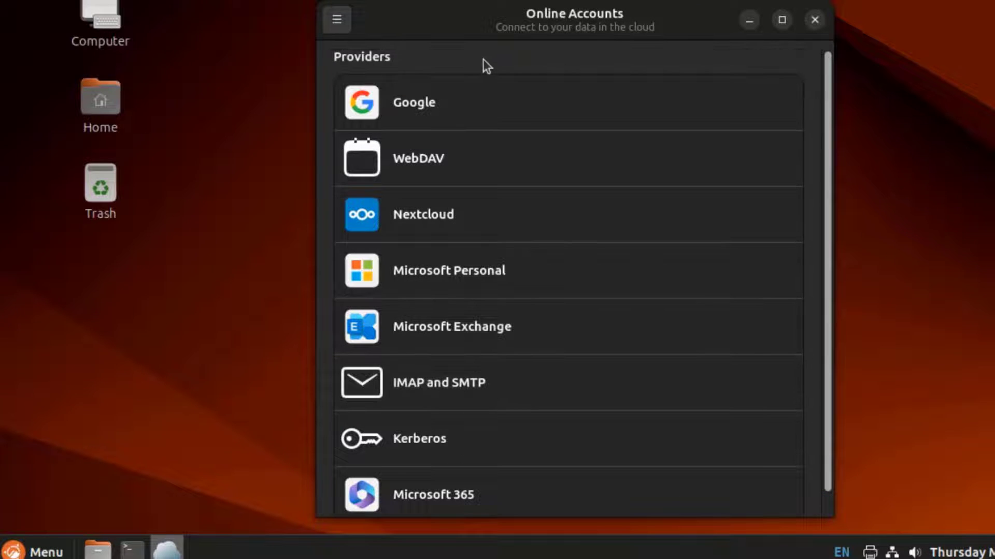
click(581, 93)
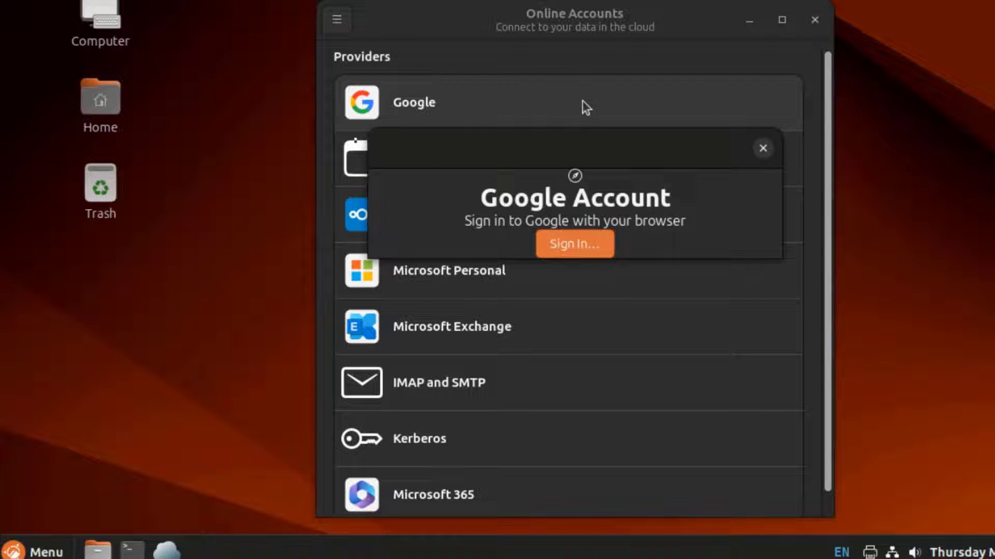
click(759, 150)
Close Online Accounts, launch Brasero and start a new video disc project
click(815, 20)
key(super)
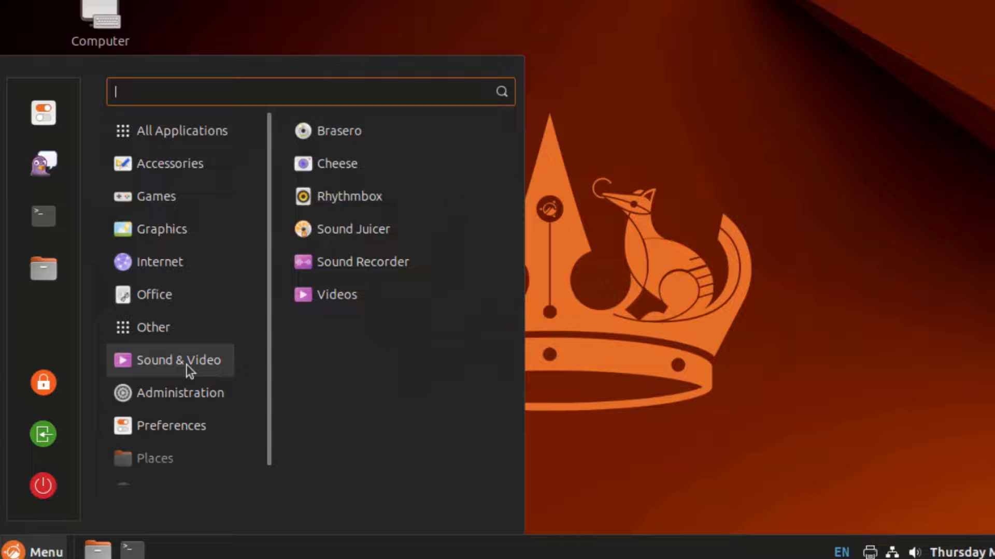
click(375, 129)
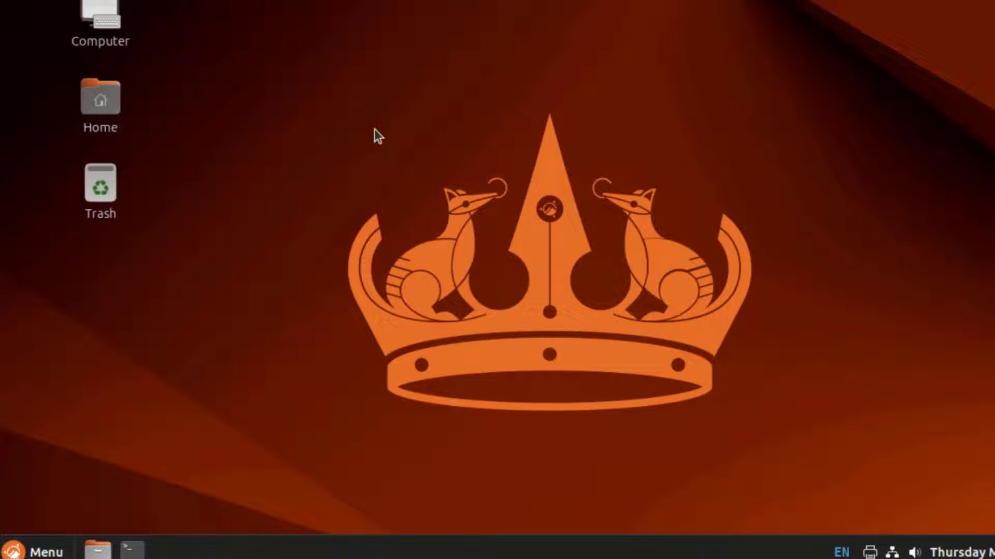
click(216, 232)
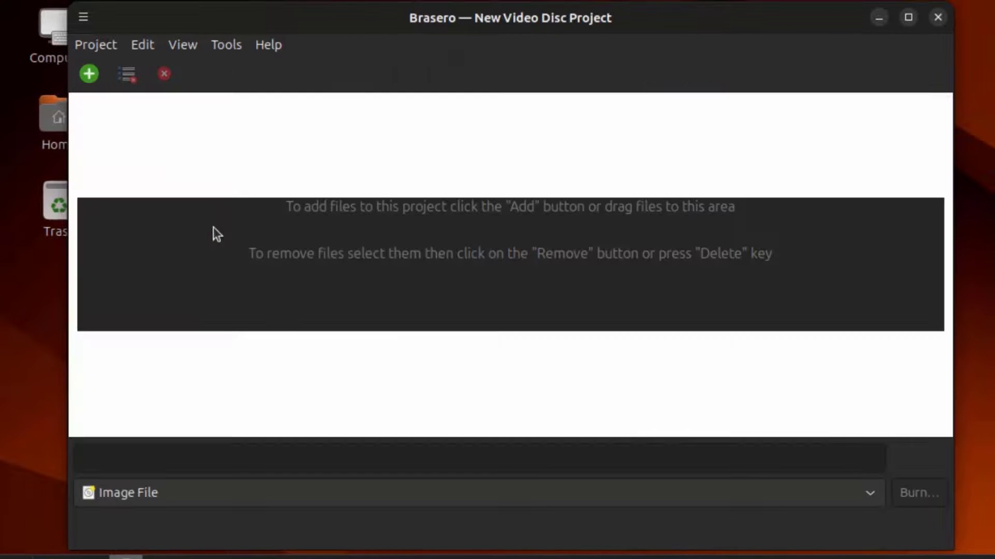
Look through Brasero's project options list, then dismiss it without choosing anything
click(116, 45)
mouse_move(138, 46)
mouse_move(175, 49)
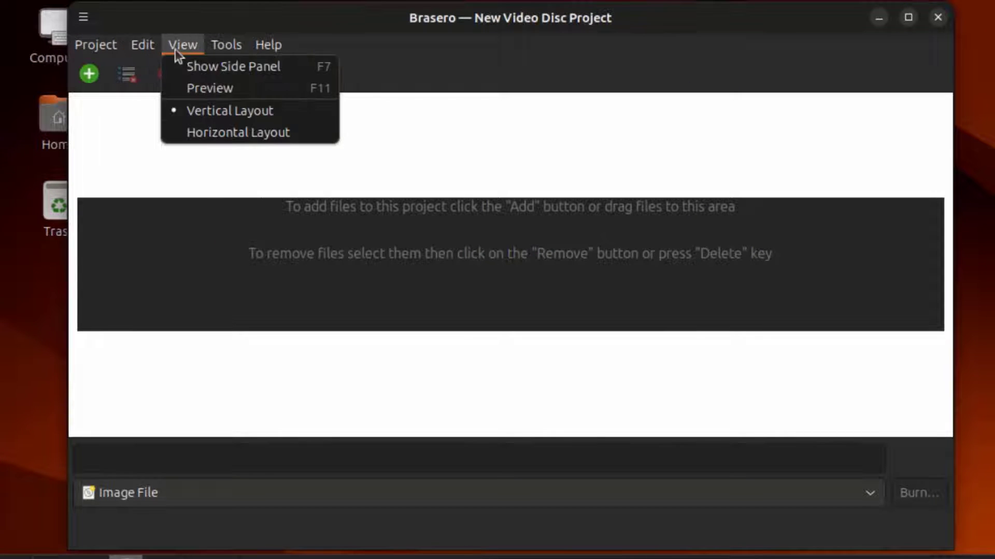
mouse_move(231, 51)
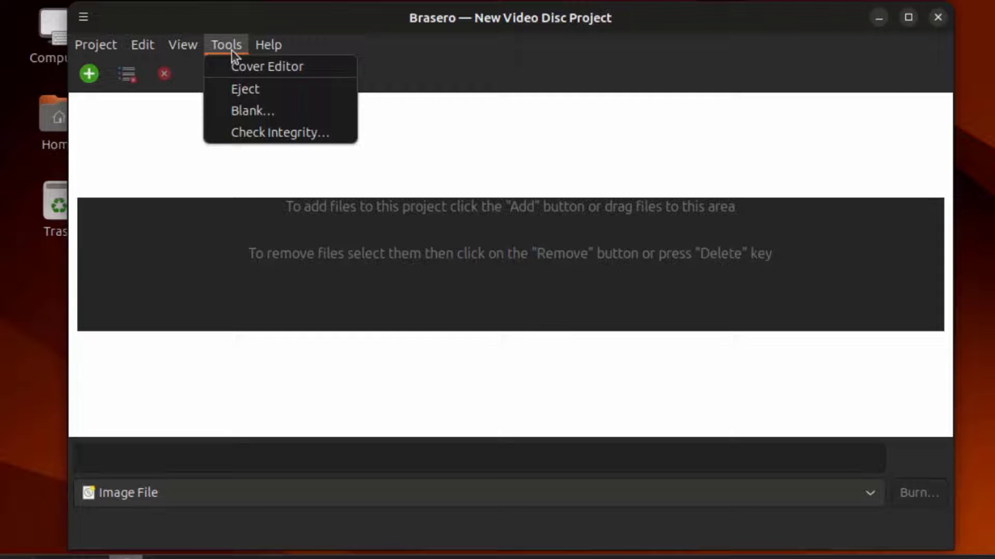
mouse_move(262, 52)
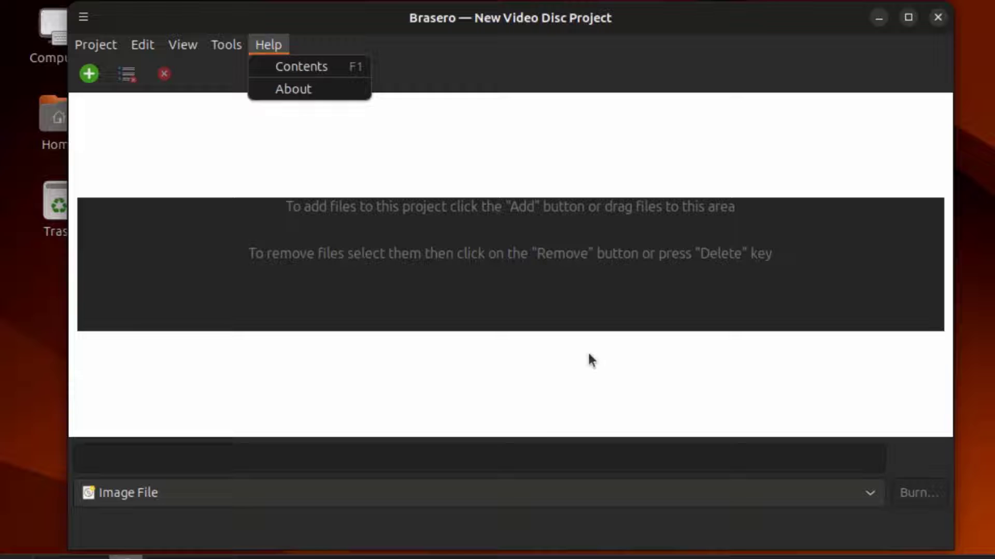
click(92, 72)
Add Park 1080p.mp4 from the Videos folder to the video disc project
click(89, 73)
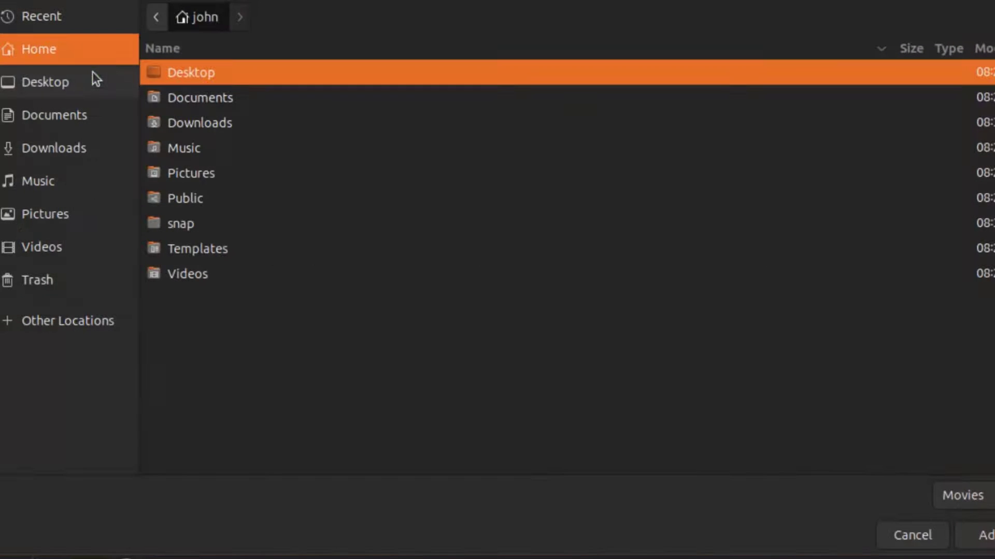
click(54, 250)
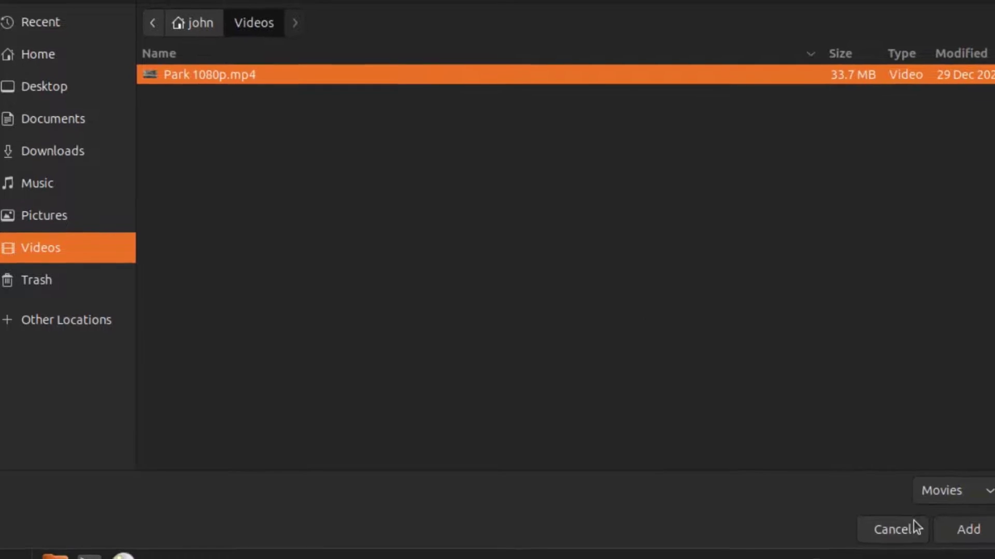
click(987, 536)
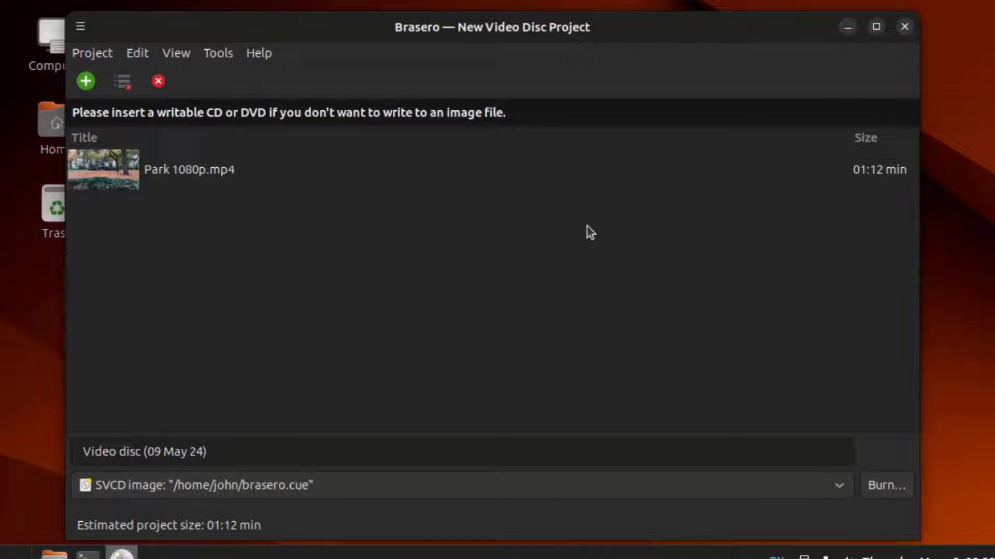
View the clip's track information, close it unchanged, and bring up the application menu
double_click(114, 164)
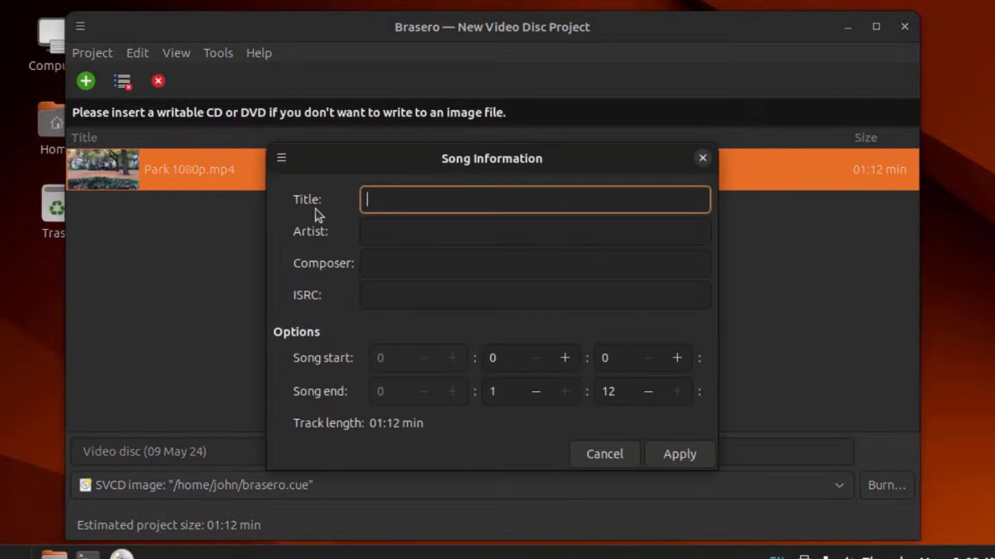
click(703, 158)
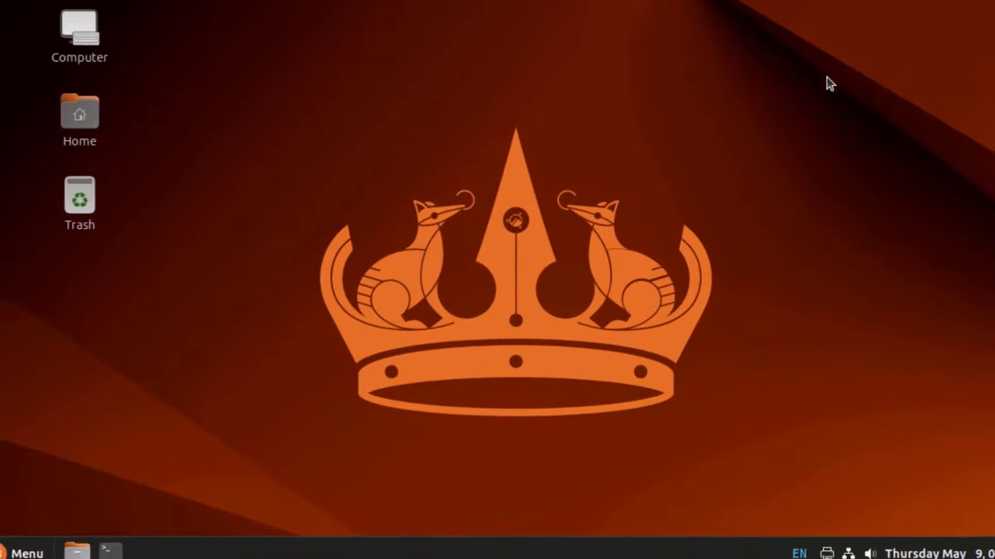
key(super)
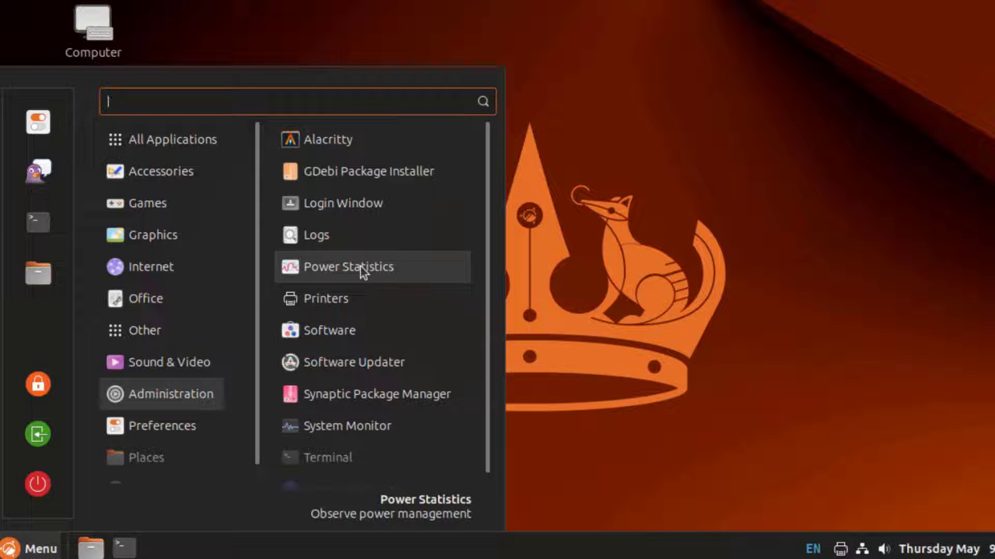
Launch Software Updater from Administration and authenticate with the administrator password
click(371, 363)
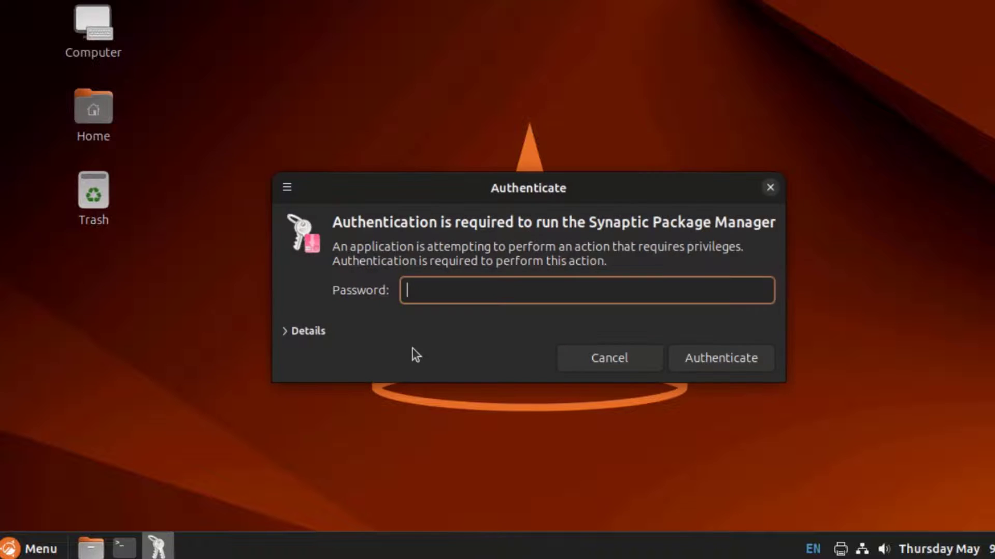
text(password)
key(Return)
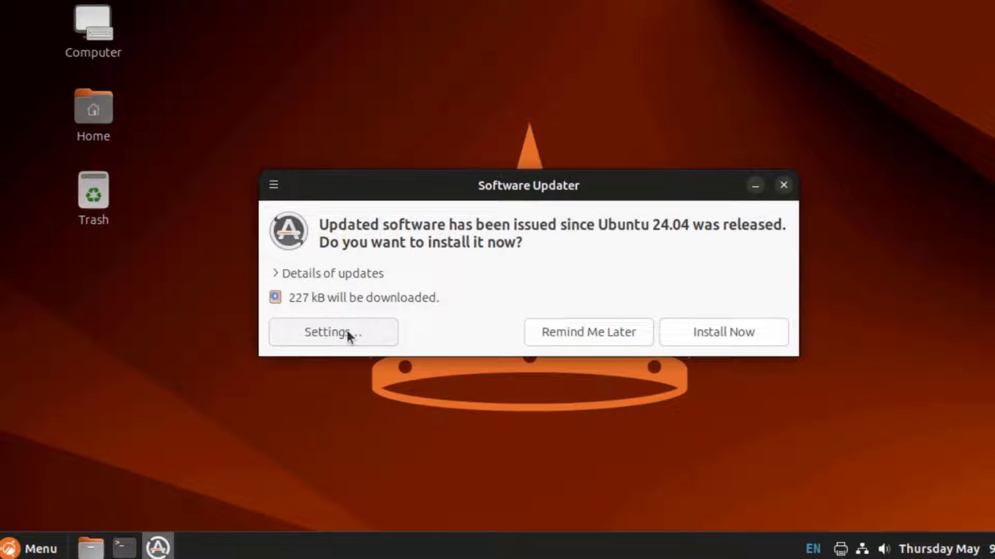
In Software & Updates, view each tab from Ubuntu Software through Developer Options to Ubuntu Pro
click(347, 333)
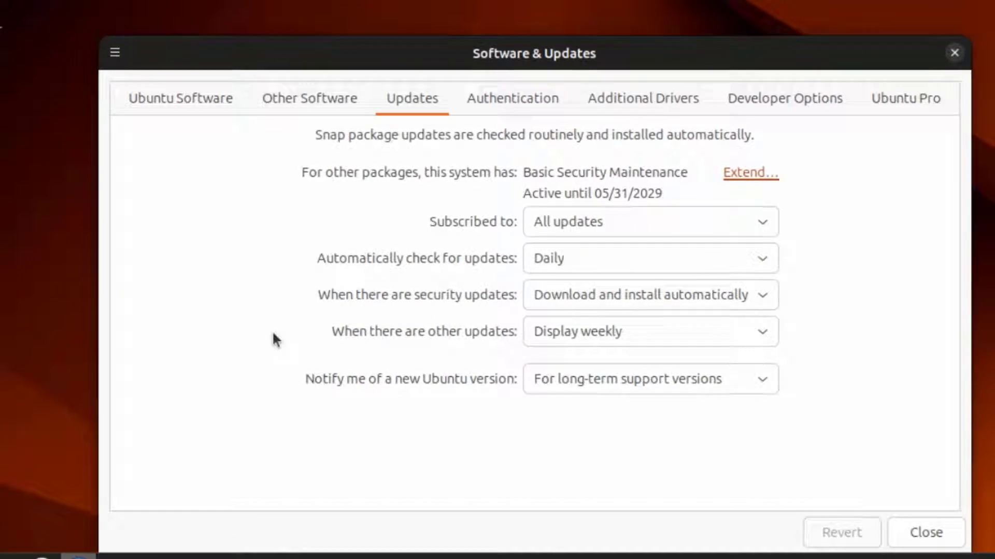
click(165, 99)
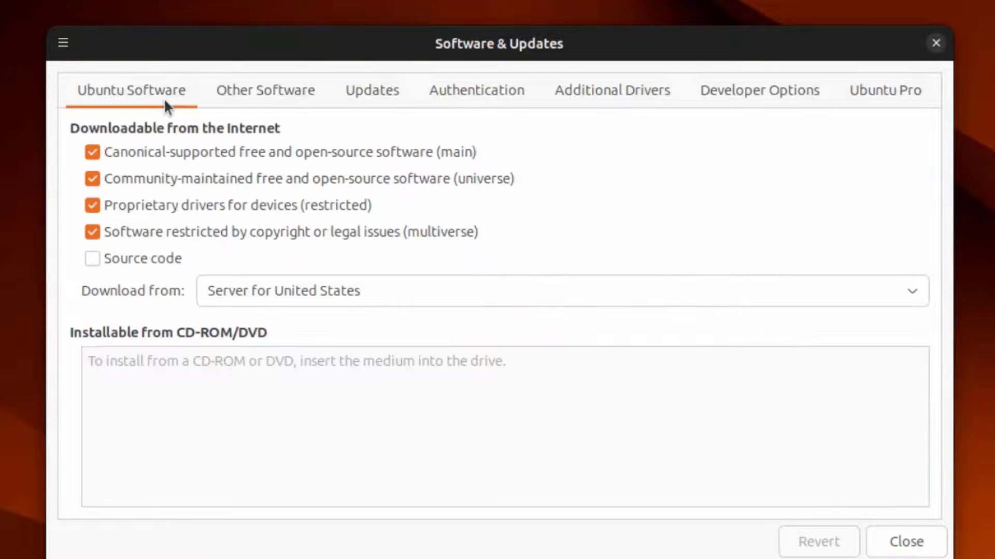
click(261, 102)
click(374, 99)
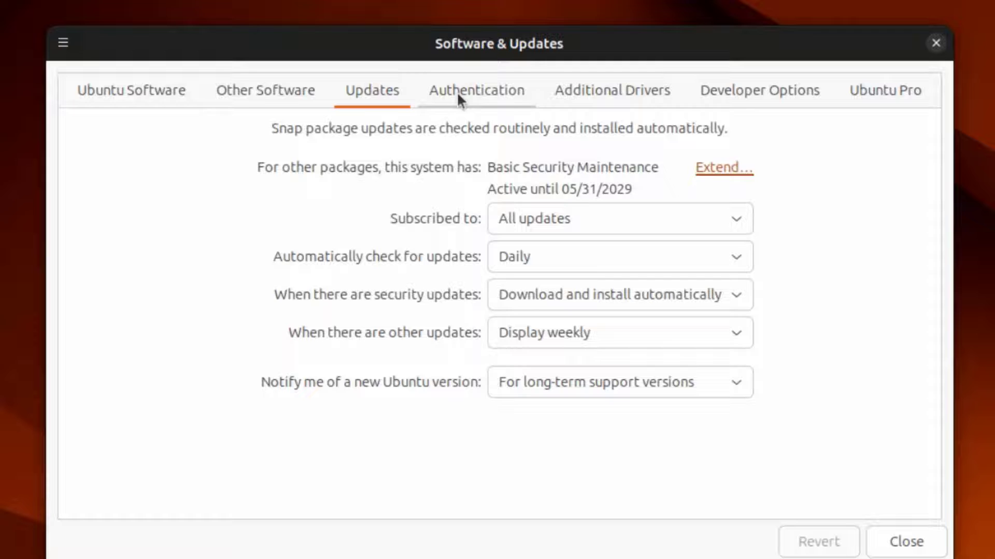
click(490, 93)
click(588, 93)
click(726, 91)
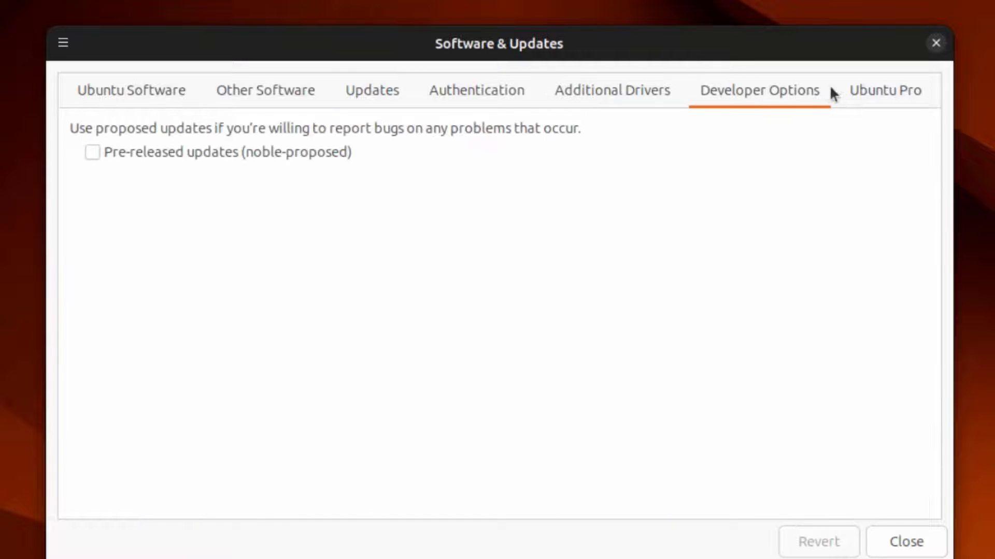
click(873, 91)
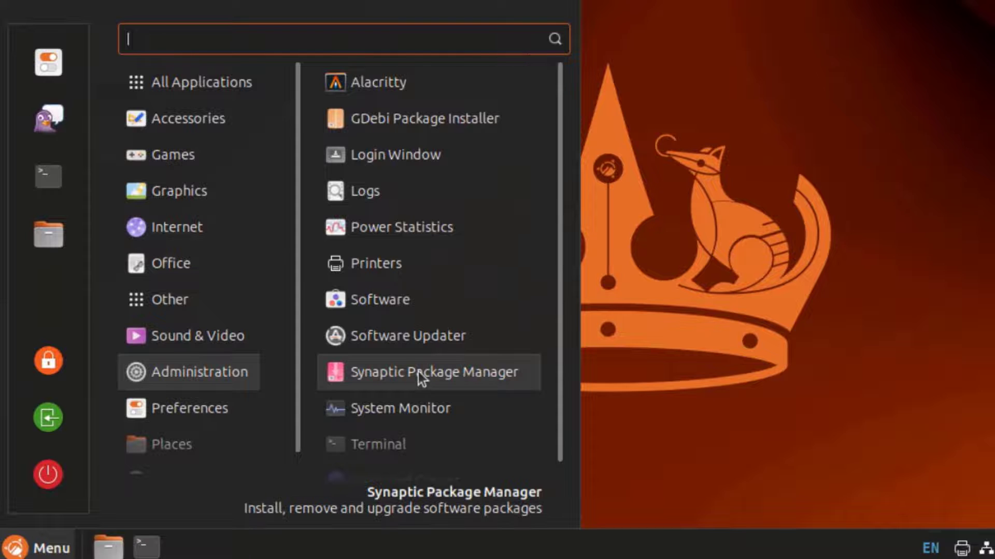
Launch Synaptic with the administrator password, dismiss the Quick Introduction, and move the window right
click(419, 377)
text(****)
key(Return)
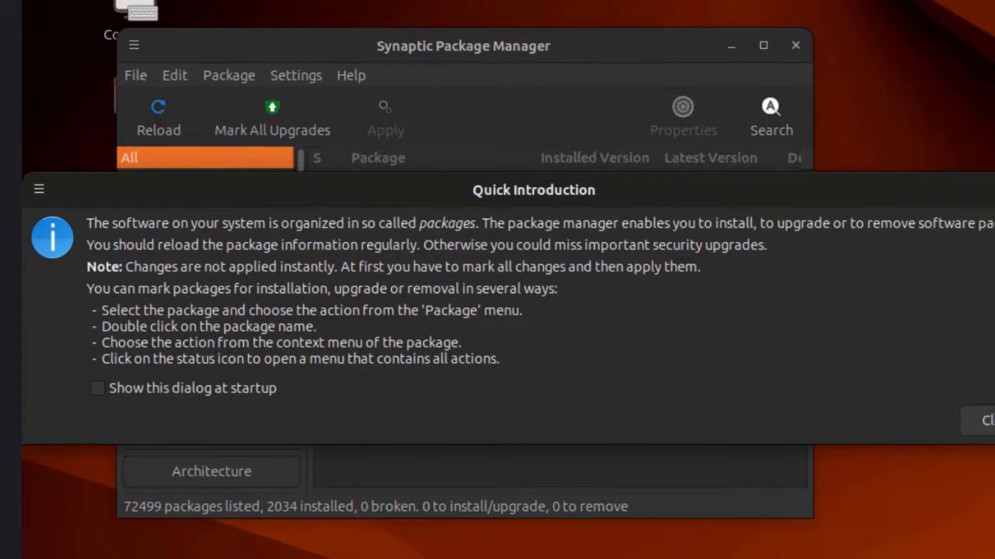
click(987, 422)
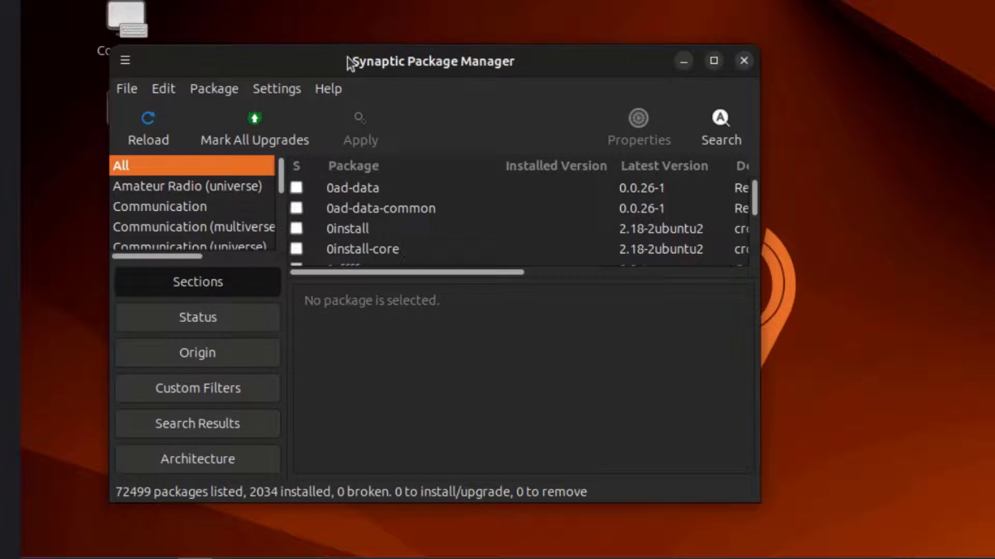
drag(378, 52, 531, 53)
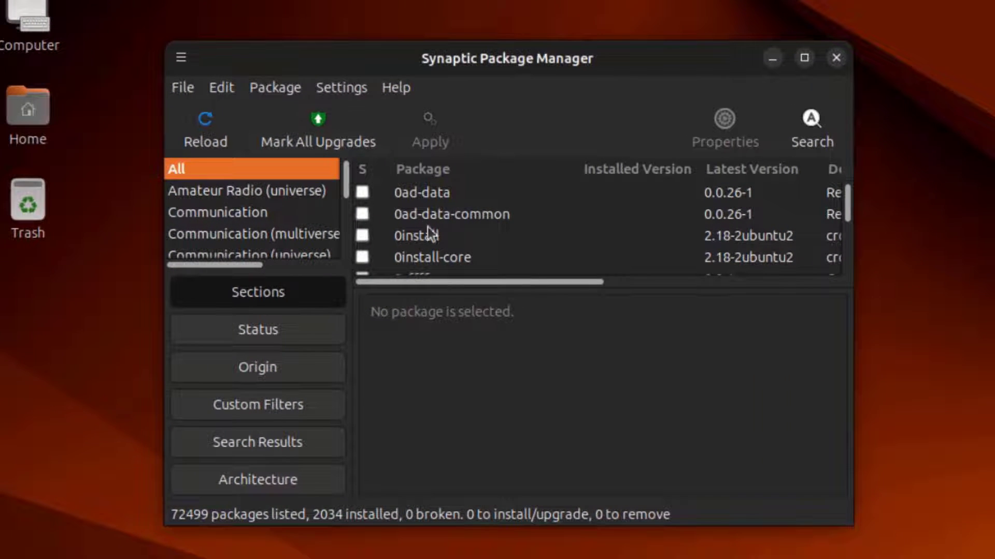
Browse the package filter groups: Status, Origin, Custom Filters, Search Results, Architecture
click(252, 325)
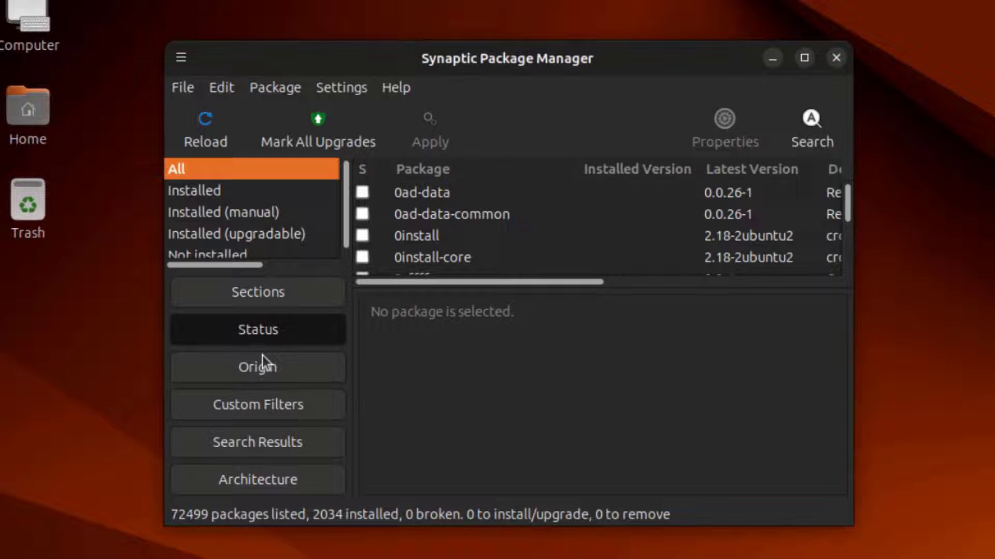
click(259, 366)
click(254, 404)
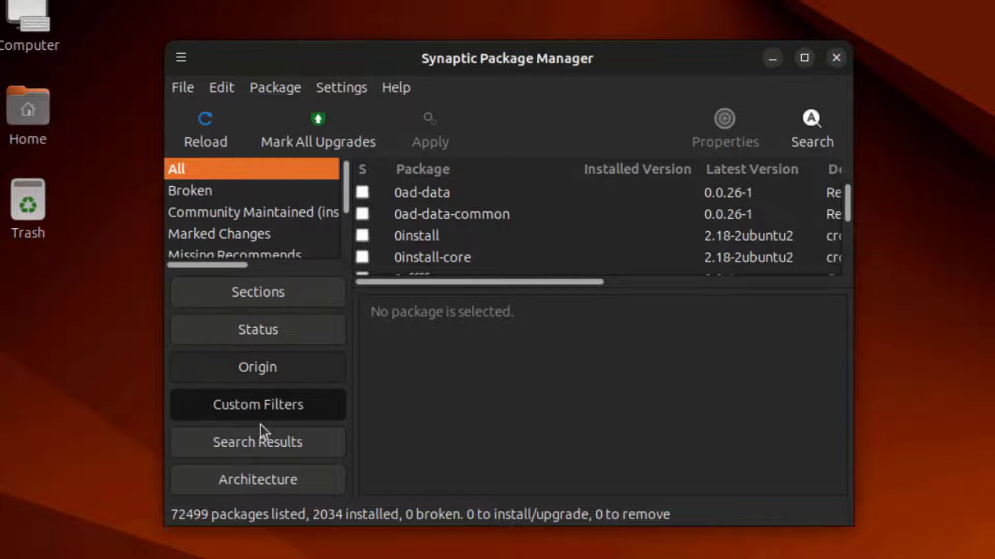
click(260, 443)
click(259, 476)
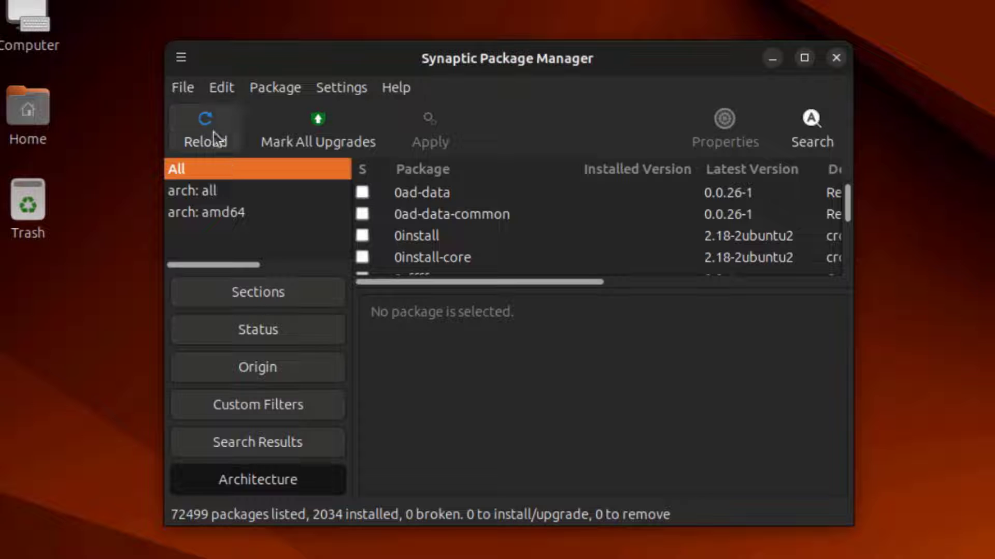
Look through Synaptic's menus, then close the package manager
click(180, 96)
mouse_move(222, 94)
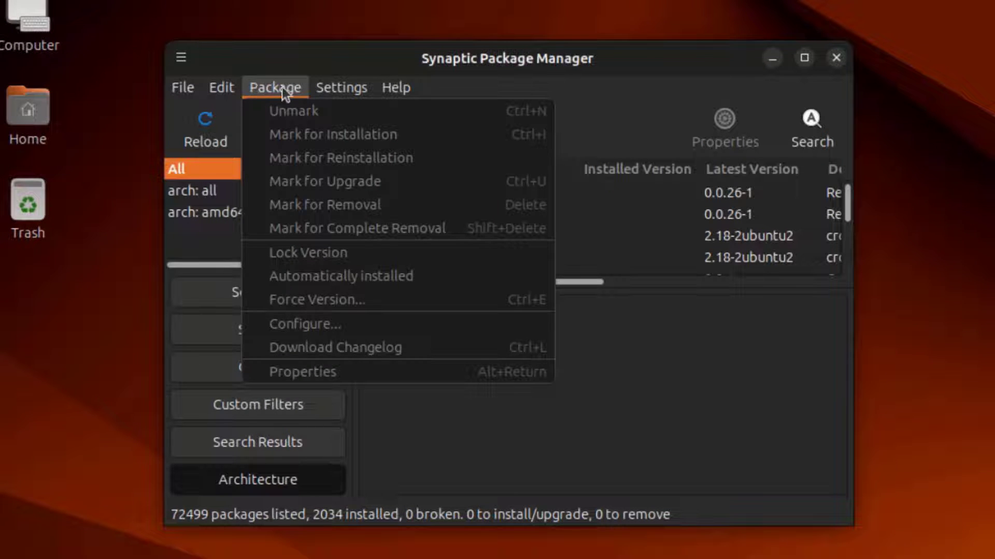
mouse_move(341, 91)
click(837, 58)
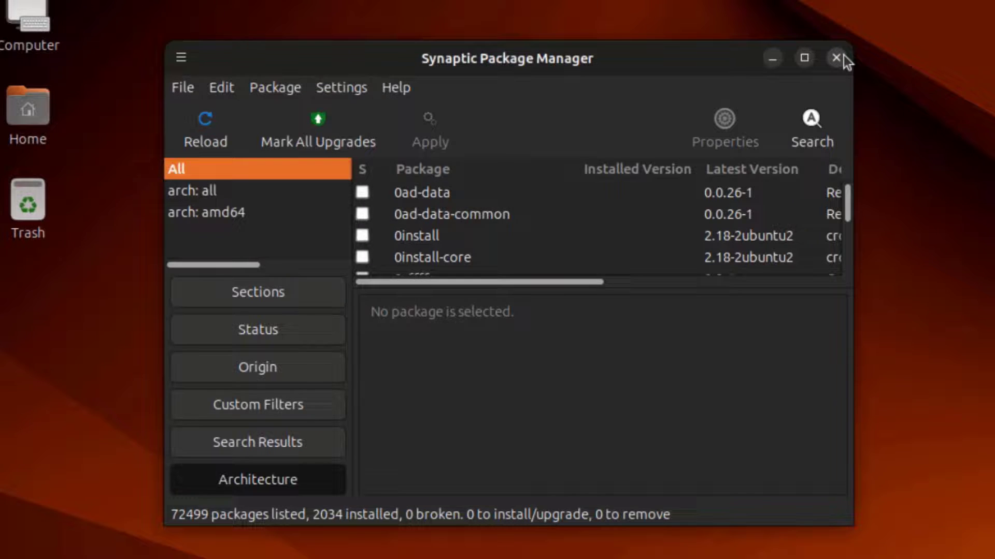
click(837, 58)
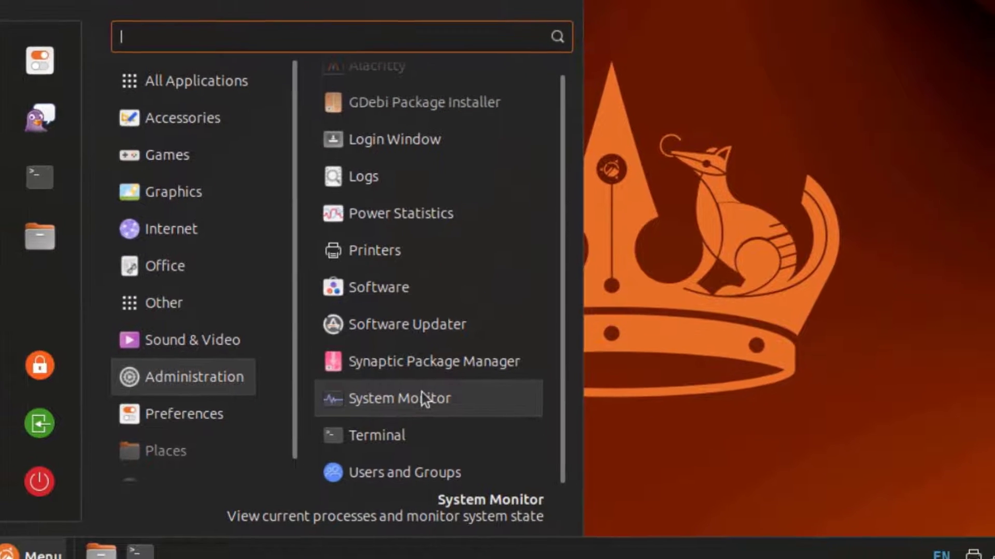
Open System Monitor and look over the CPU, memory and network graphs on Resources
click(422, 400)
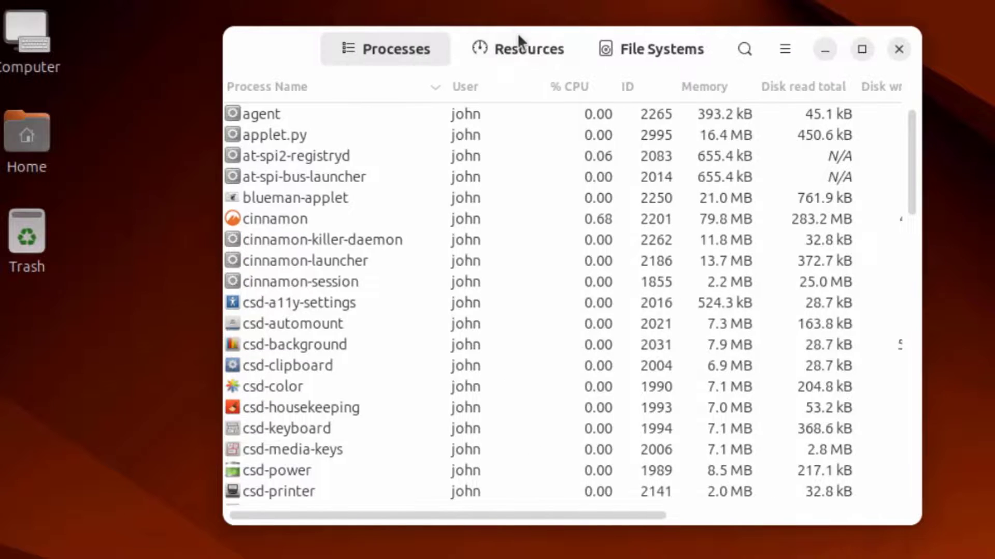
click(518, 41)
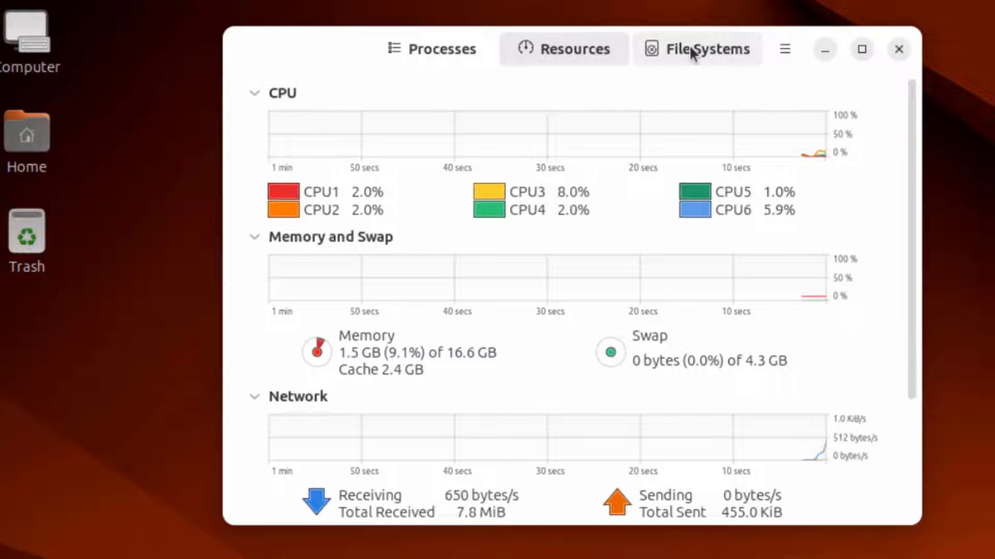
scroll(735, 232, down, 3)
scroll(734, 228, up, 3)
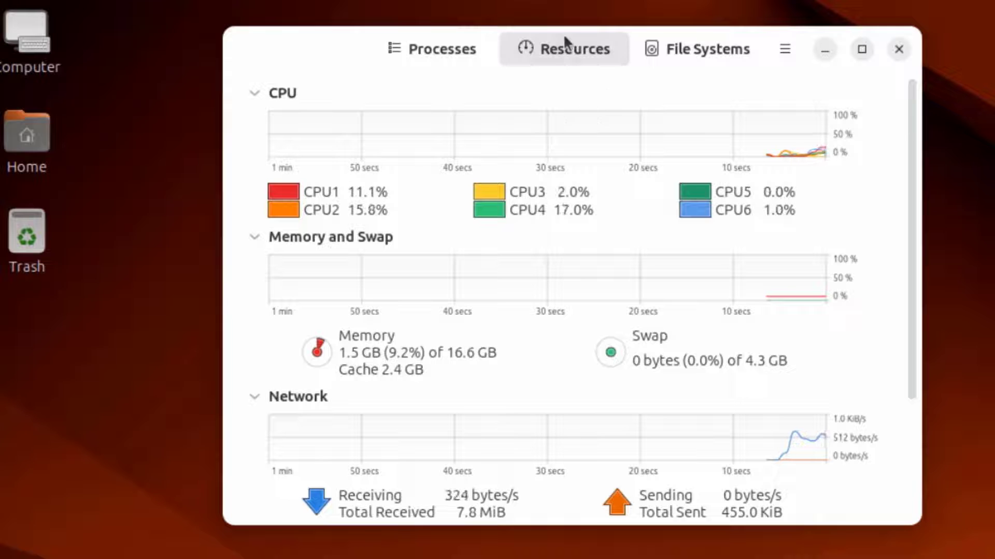
Scroll the running processes list, then show About System Monitor 46.0
click(419, 49)
scroll(456, 264, down, 10)
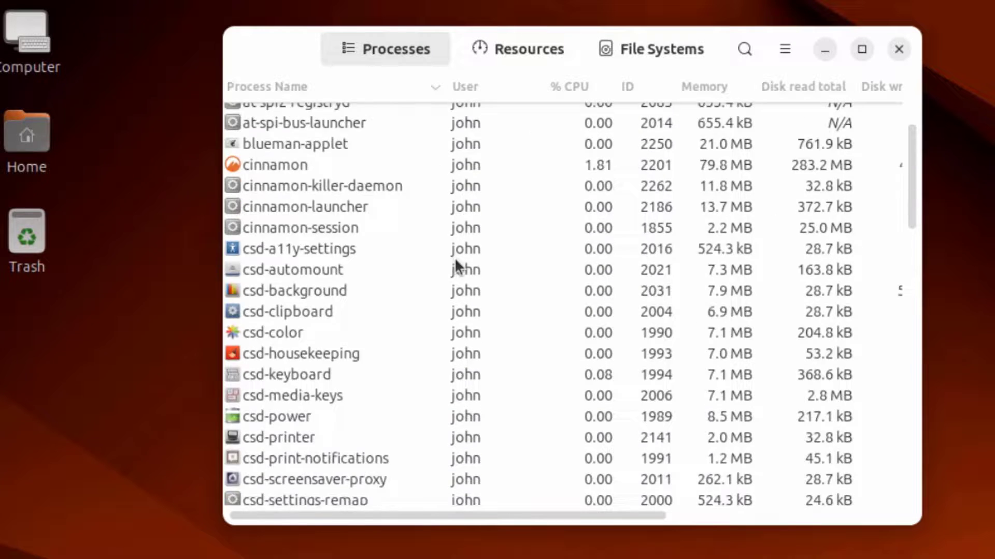
scroll(464, 262, down, 7)
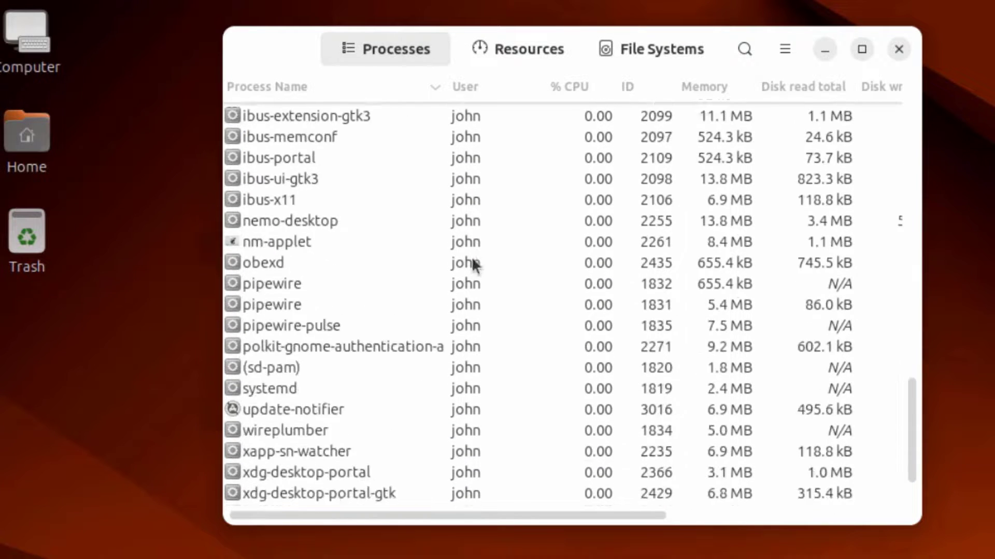
click(785, 50)
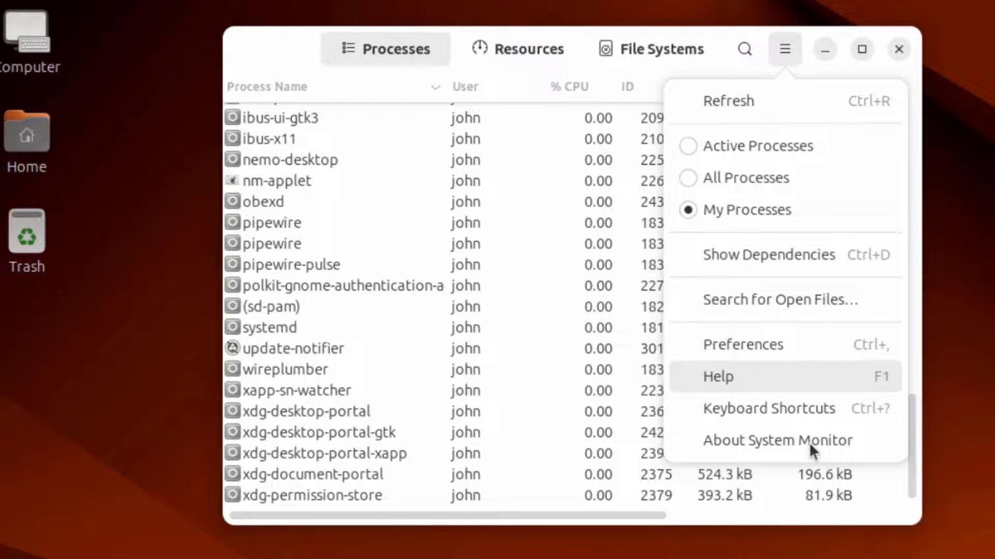
click(794, 452)
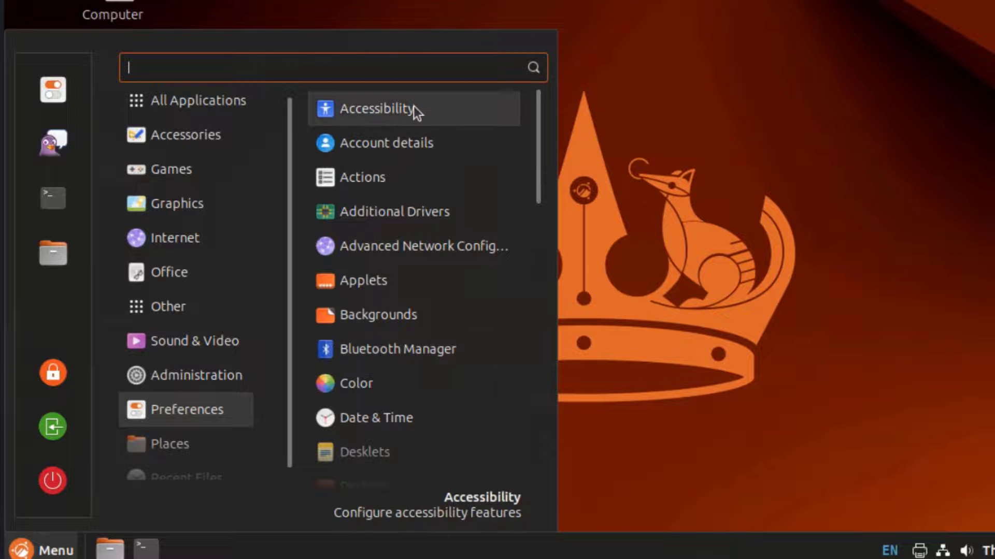
Scroll the menu to Places, view its Home through Downloads shortcuts, and close it with Escape
scroll(434, 160, down, 3)
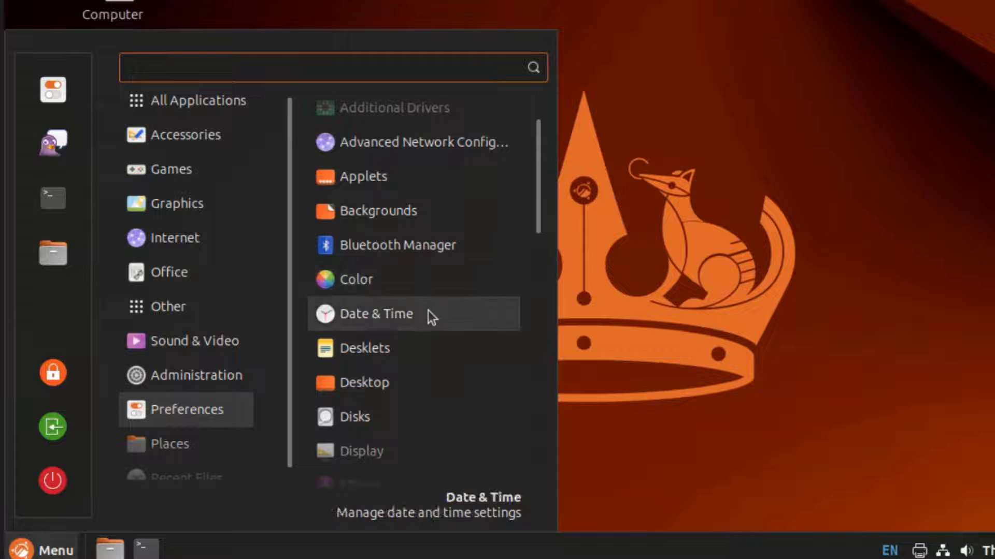
scroll(427, 314, down, 3)
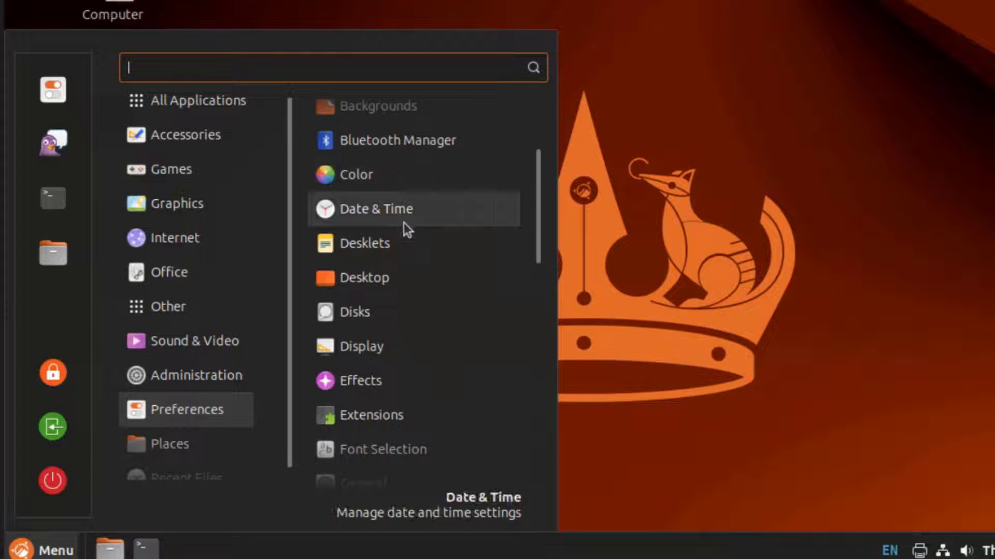
scroll(378, 388, down, 5)
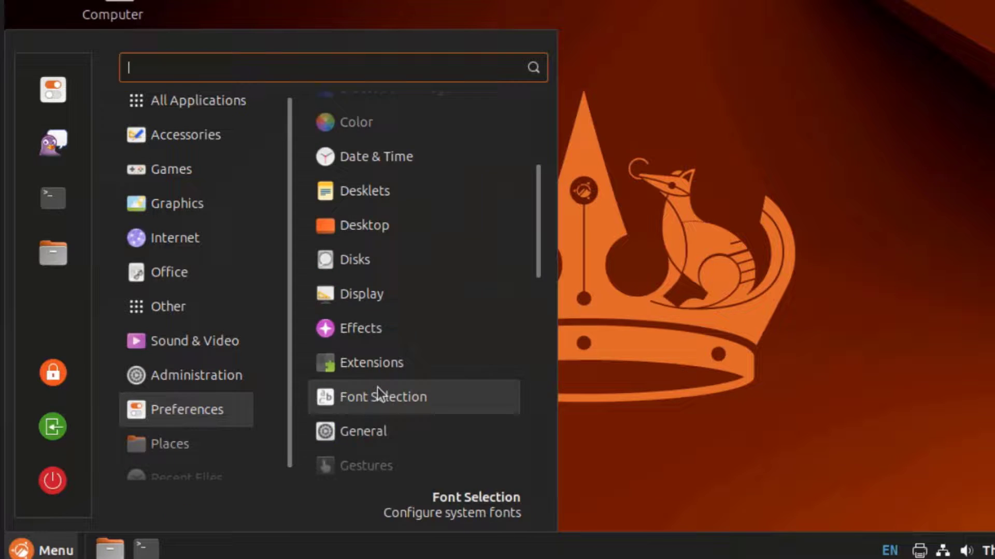
mouse_move(222, 438)
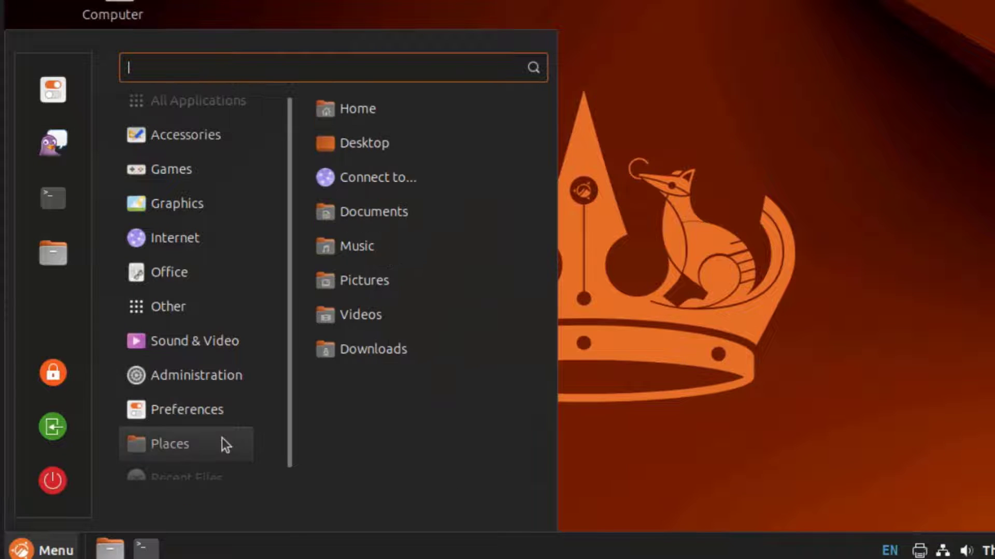
scroll(224, 438, down, 1)
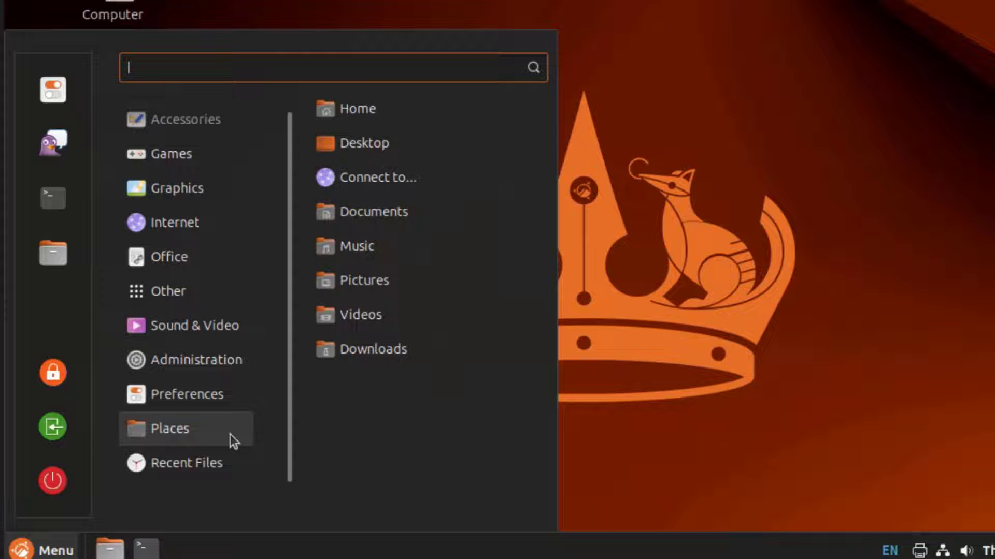
key(Escape)
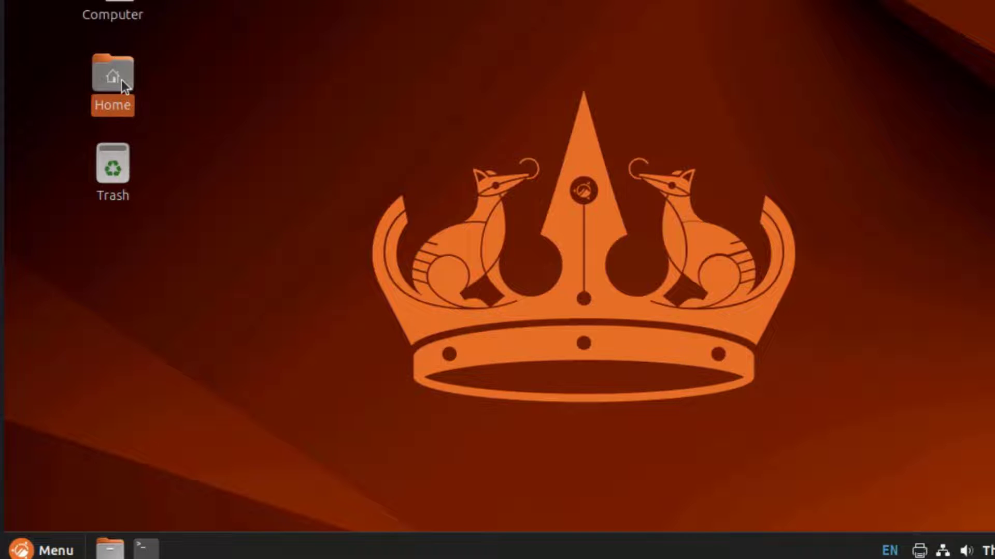
Open the Home folder in Nemo and check its version under Help > About
double_click(121, 79)
click(413, 45)
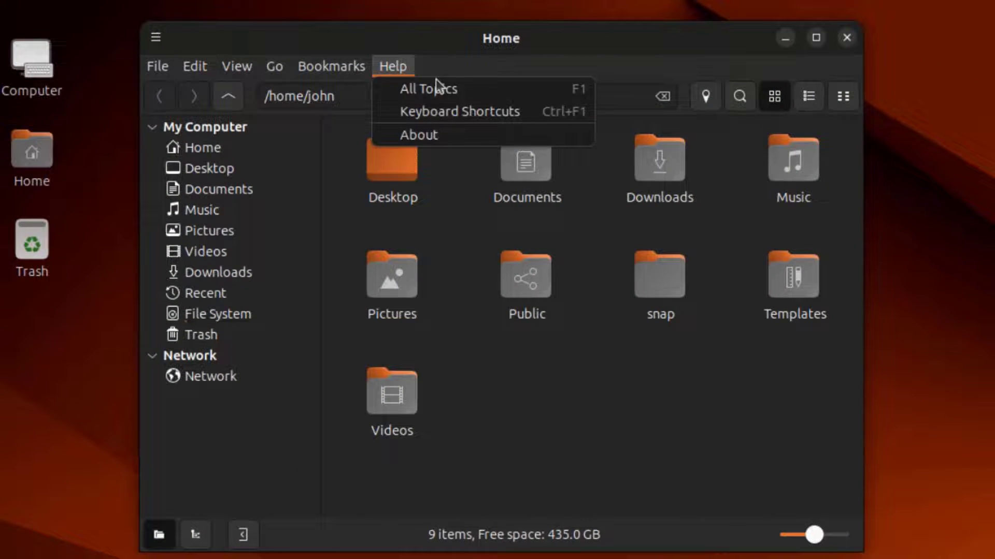
click(431, 137)
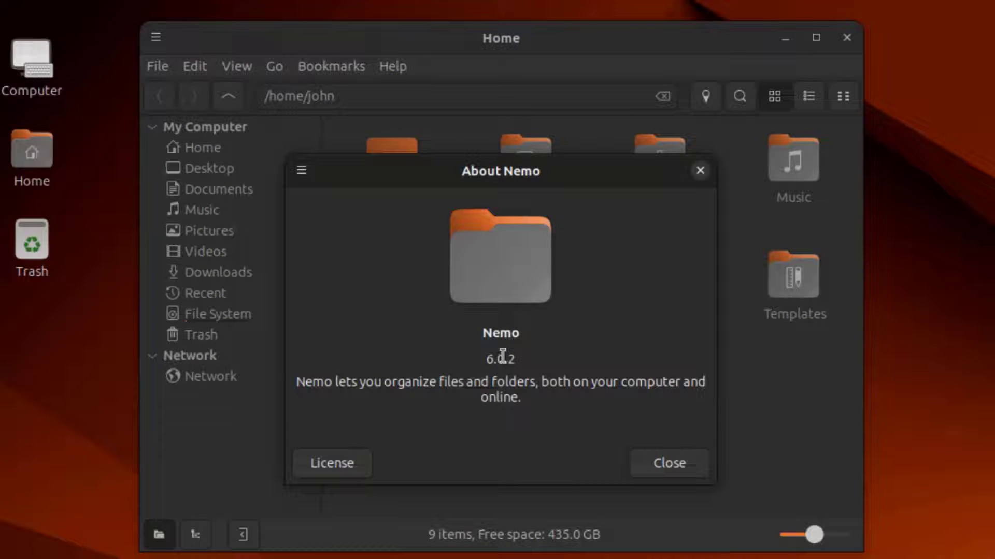
click(702, 171)
Visit Desktop, Documents, Pictures and Videos, opening pdf.pdf and playing Park 1080p.mp4
click(236, 172)
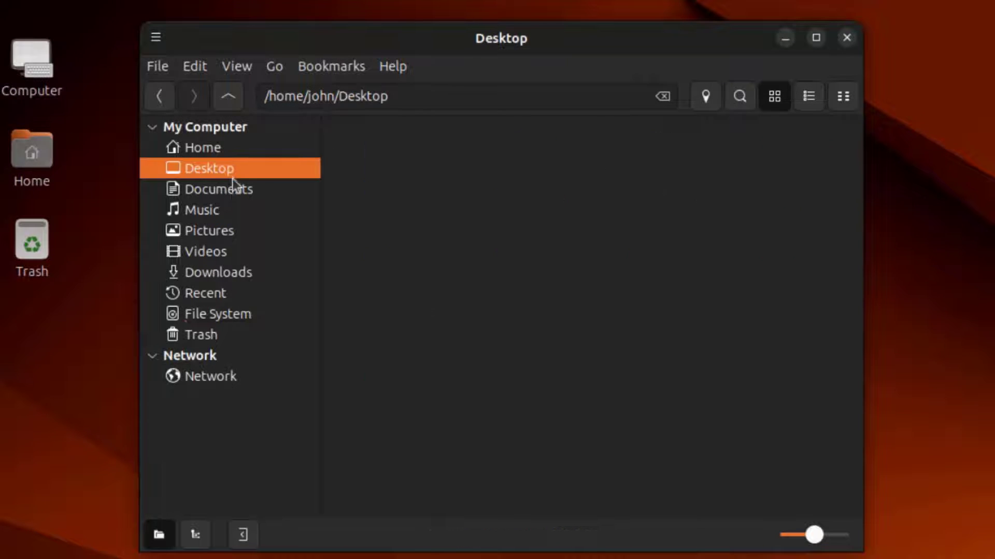
click(233, 189)
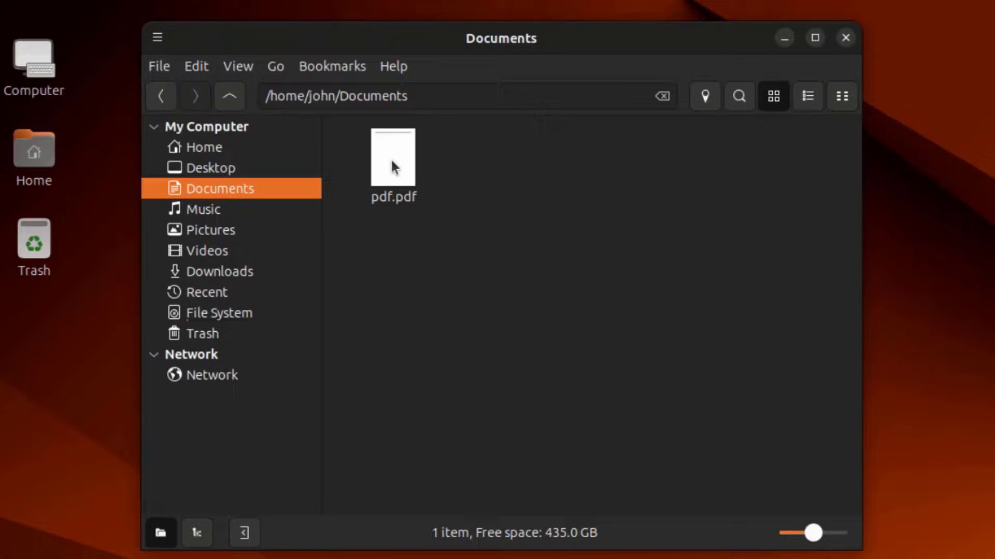
double_click(392, 159)
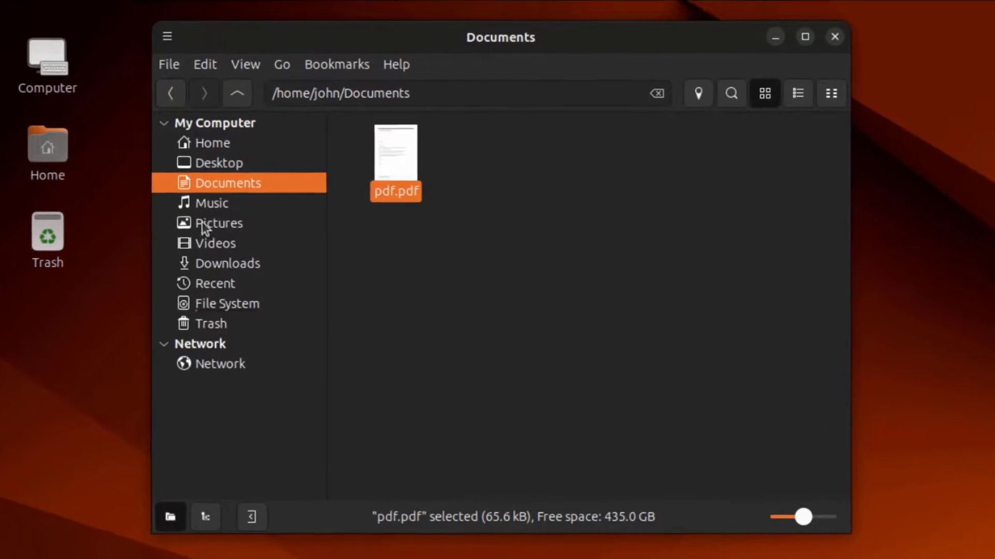
click(203, 224)
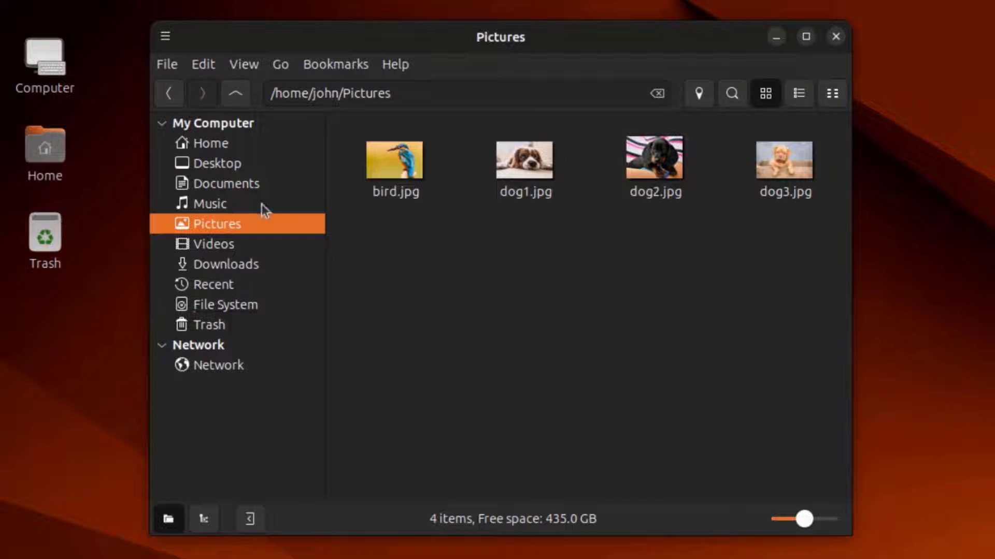
click(210, 247)
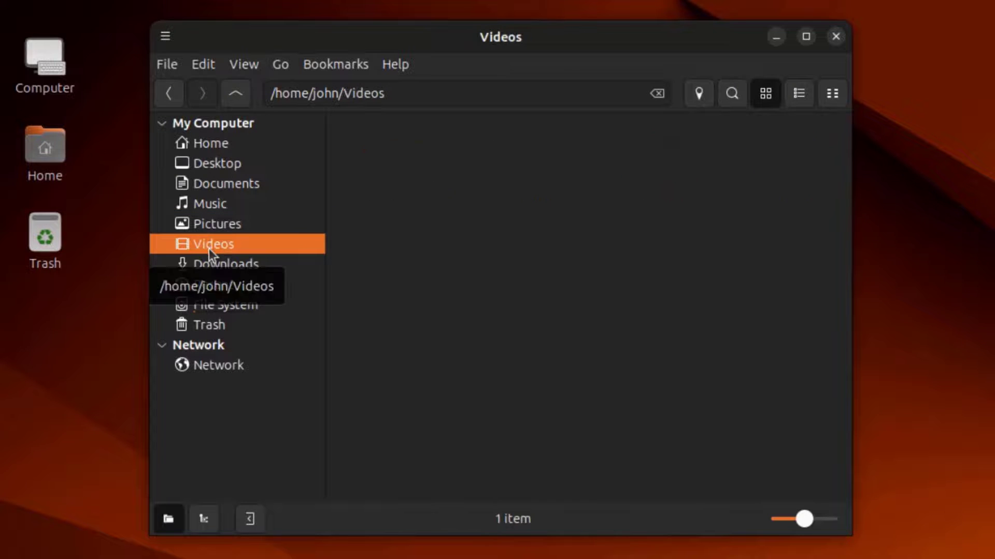
double_click(405, 178)
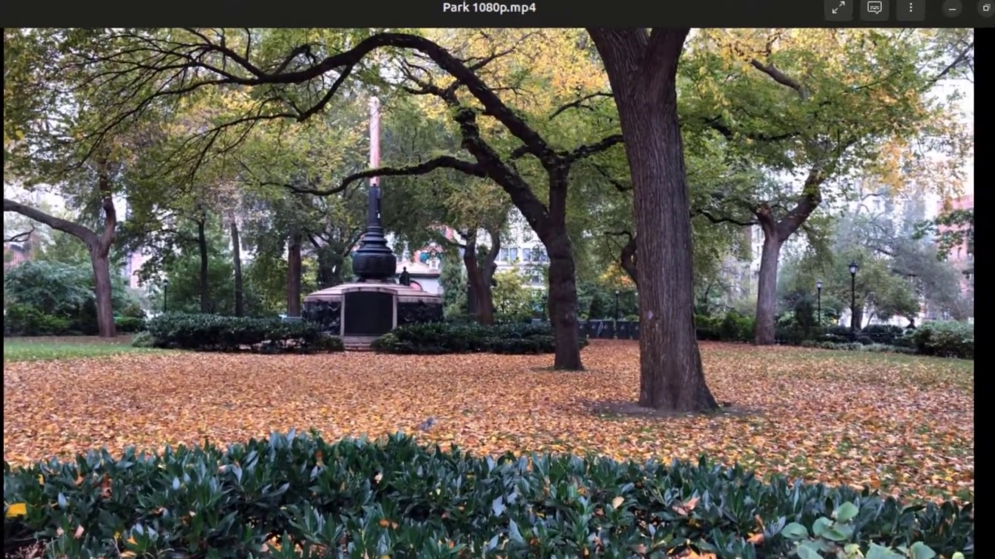
click(982, 13)
Go back up to Home and look through the File, View and Go menus
click(222, 78)
click(150, 49)
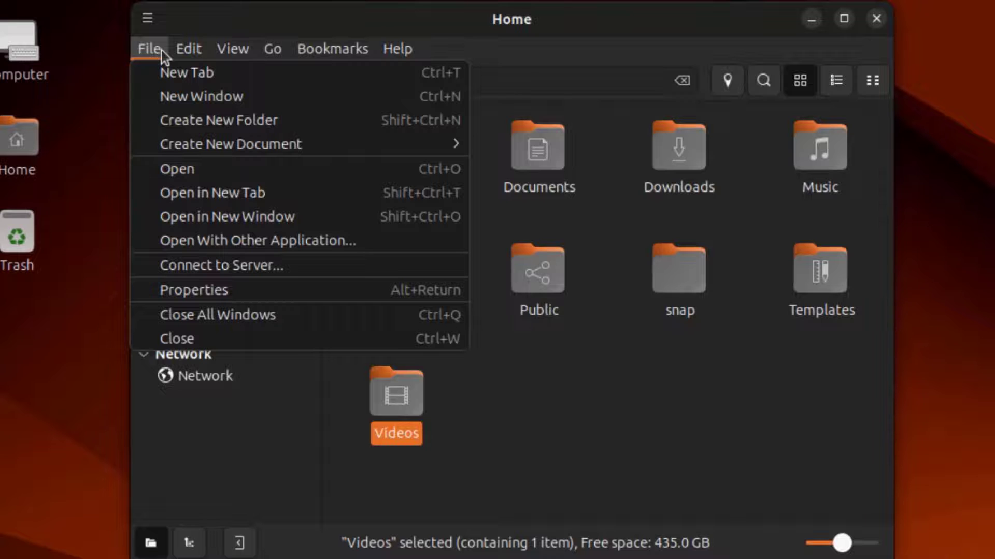
mouse_move(181, 52)
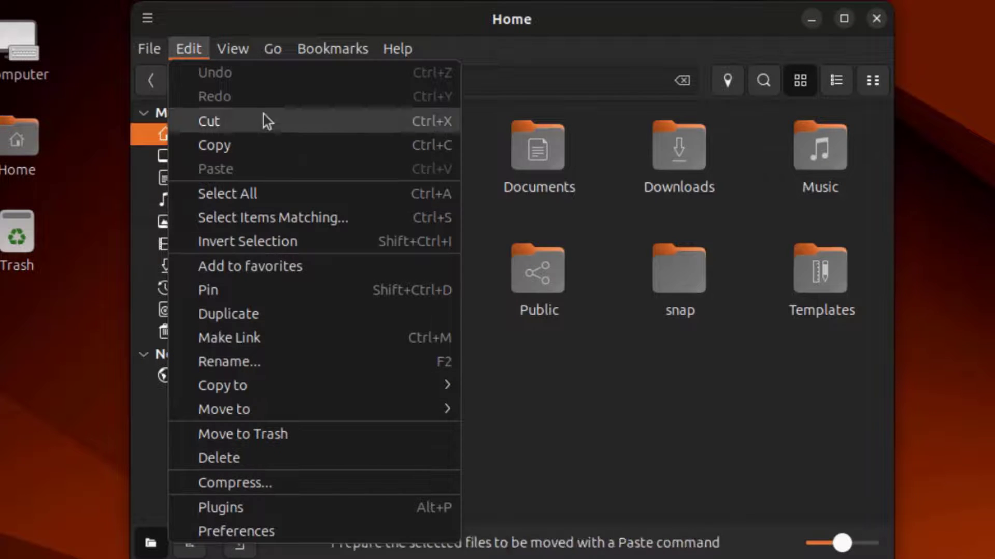
click(240, 45)
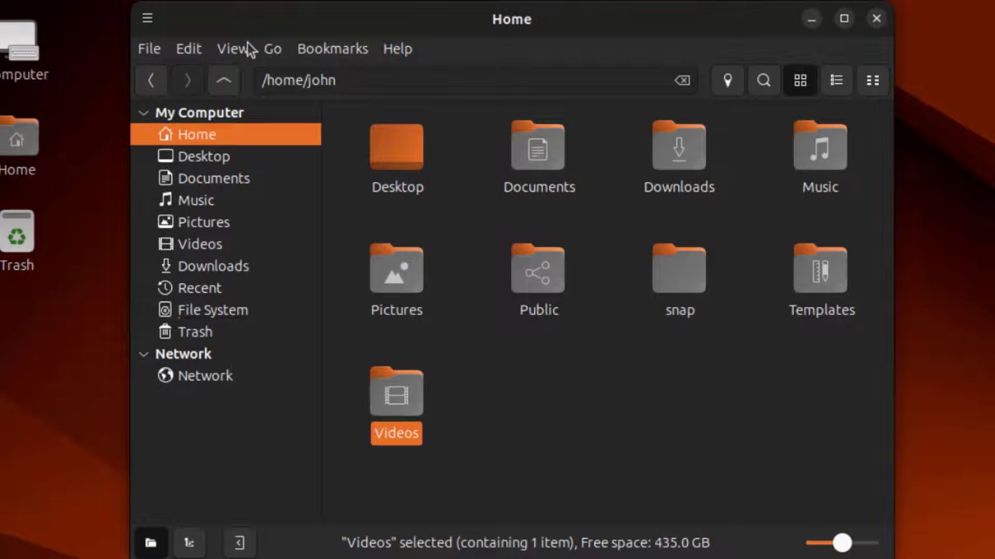
click(274, 49)
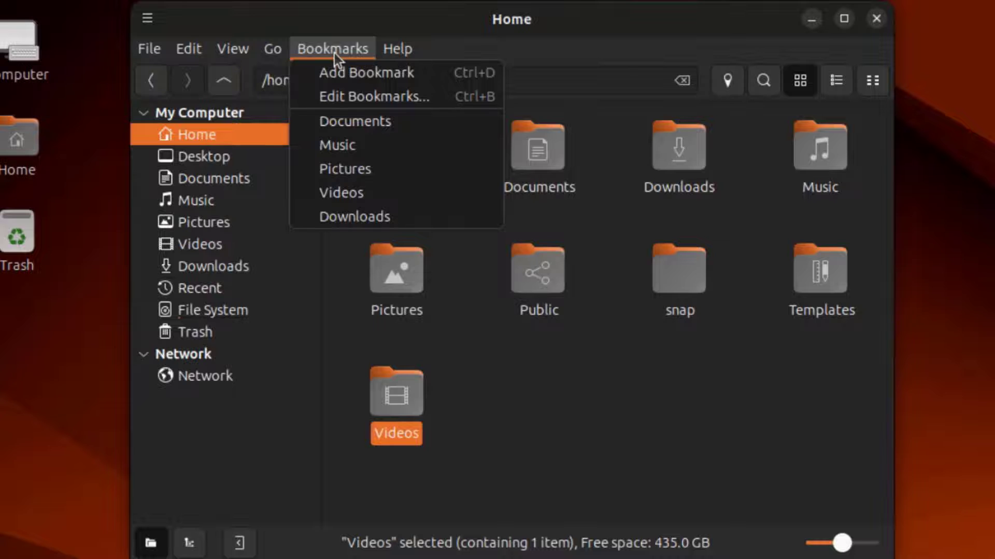
Create a new Untitled Folder in the Home folder from the right-click menu
click(385, 51)
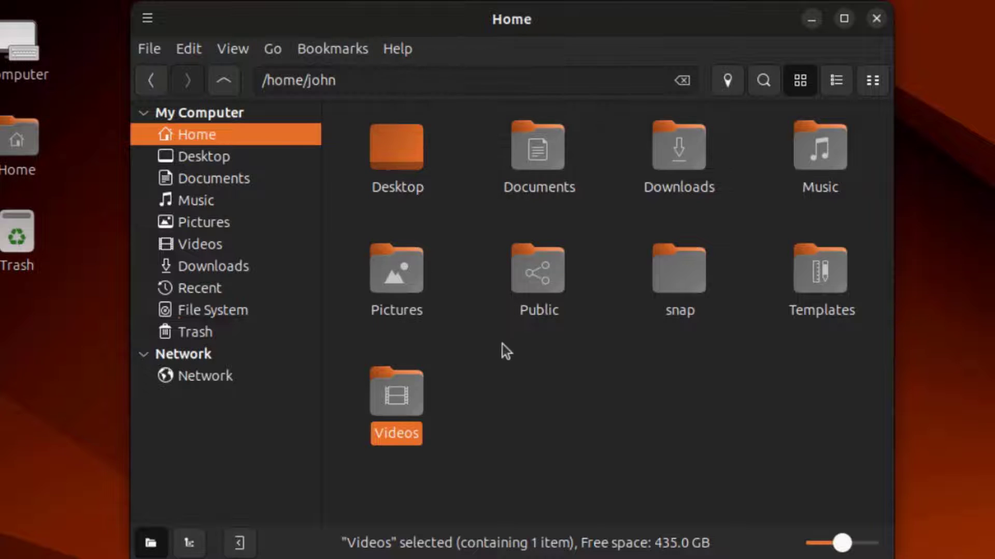
right_click(512, 384)
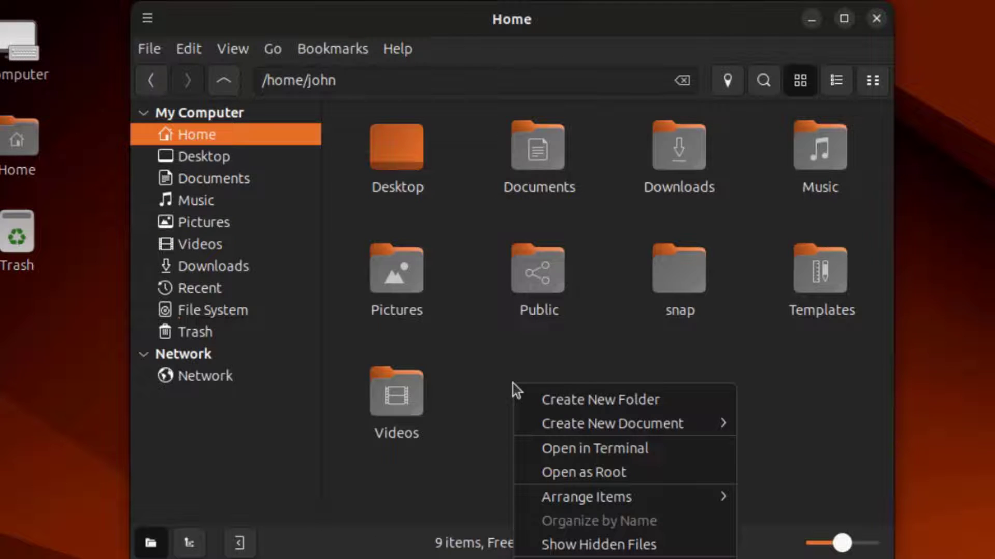
click(551, 407)
Check the new folder's Permissions, including the Others file access choices
right_click(396, 386)
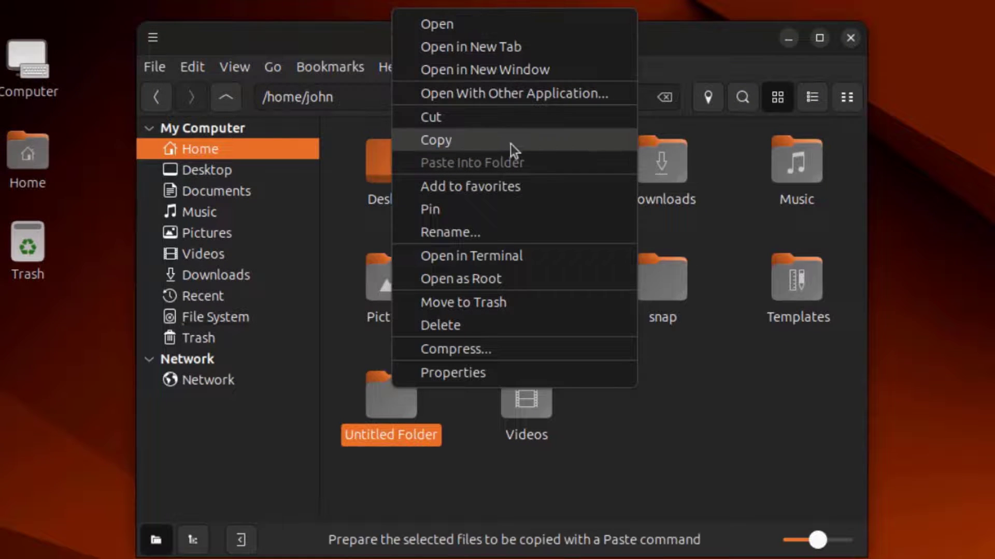
click(465, 369)
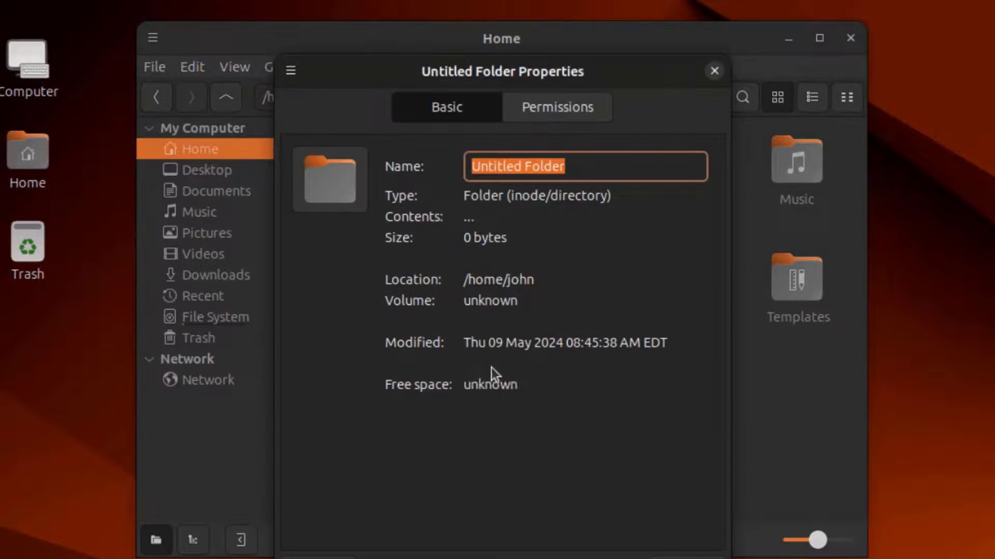
click(560, 107)
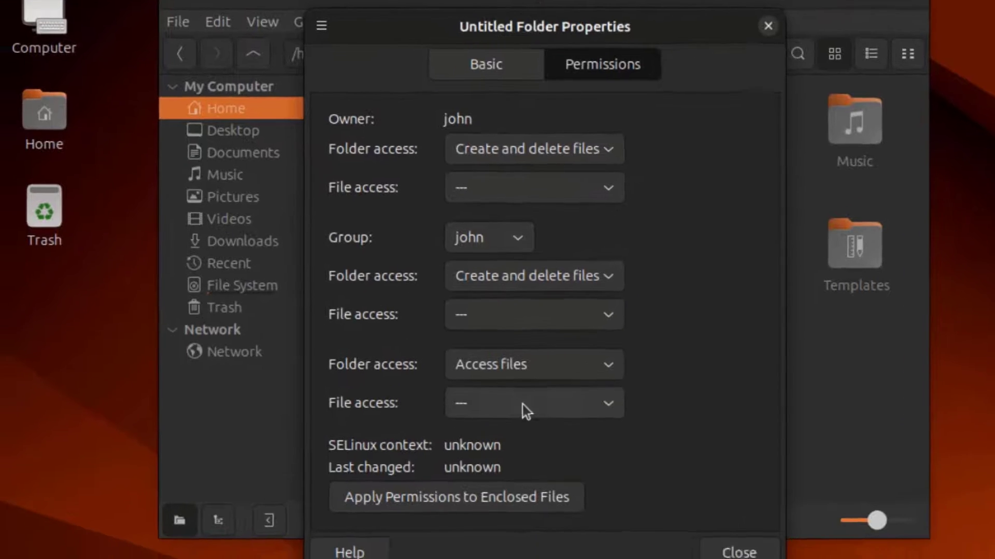
click(501, 428)
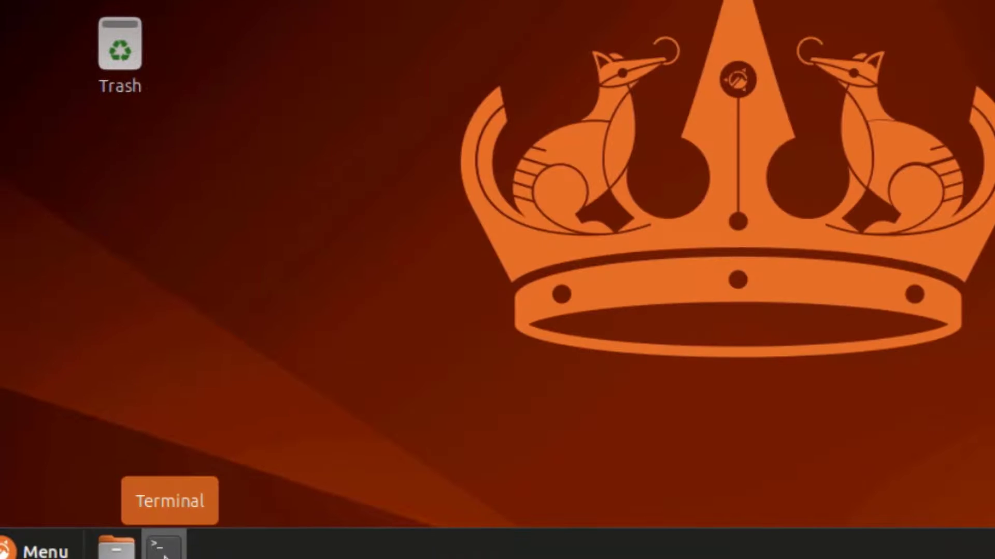
In Terminal, confirm vim, htop and vlc aren't installed, then type 'sudo apt install vim htop vlc'
click(164, 547)
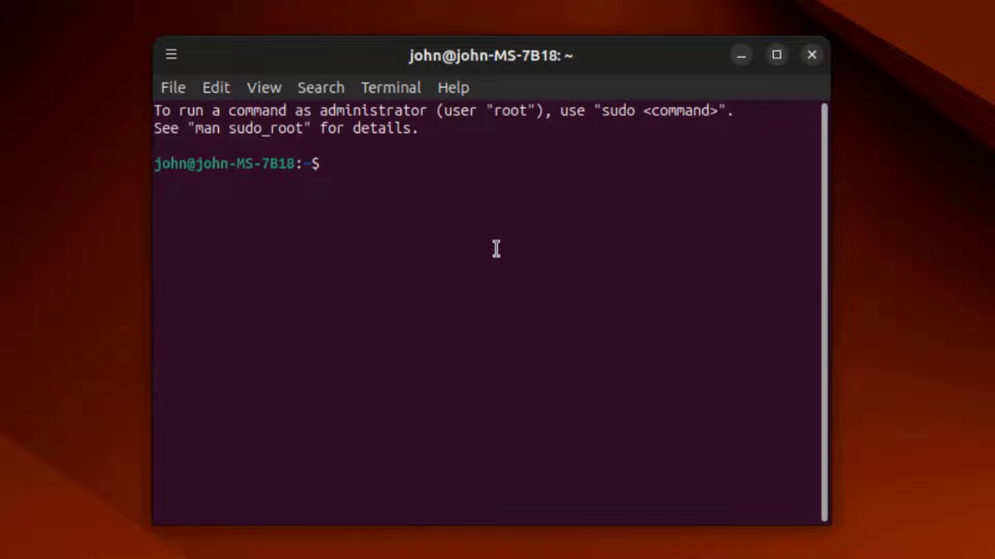
text(vim)
key(Return)
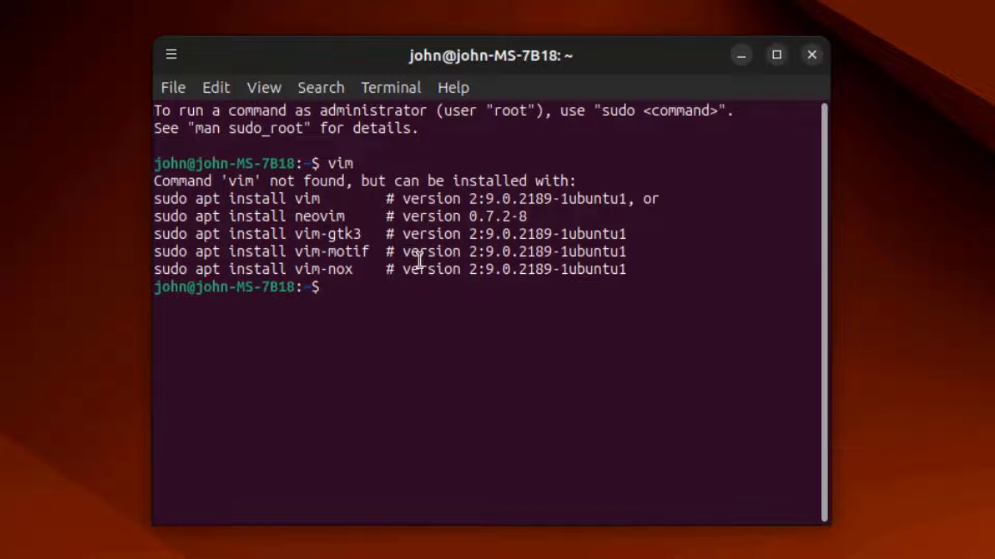
text(htop)
key(Return)
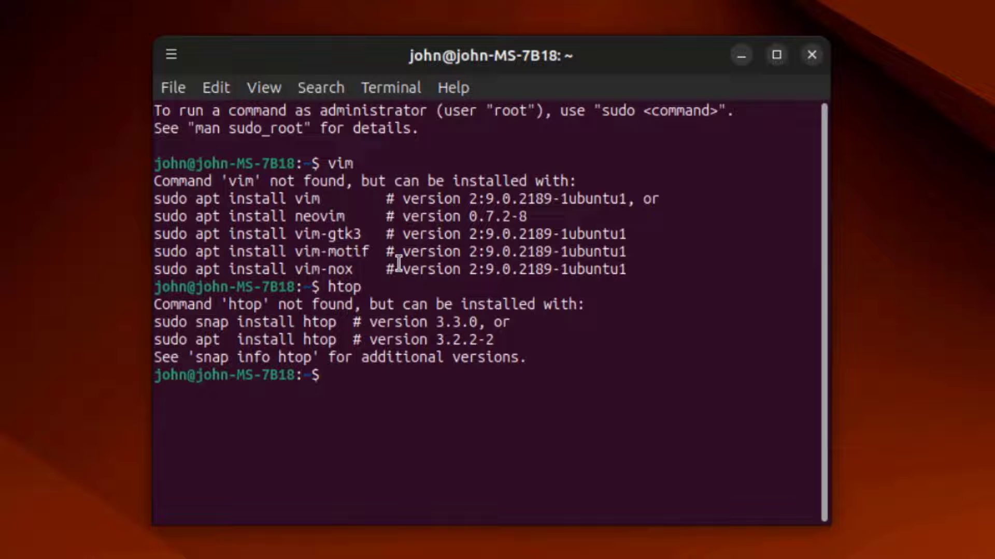
text(vlc)
key(Return)
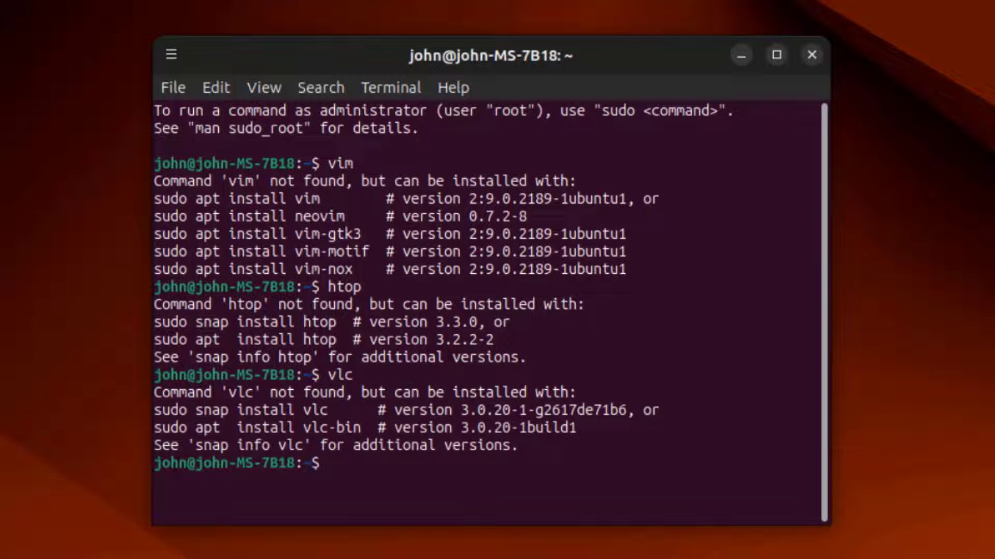
text(sudo apt install)
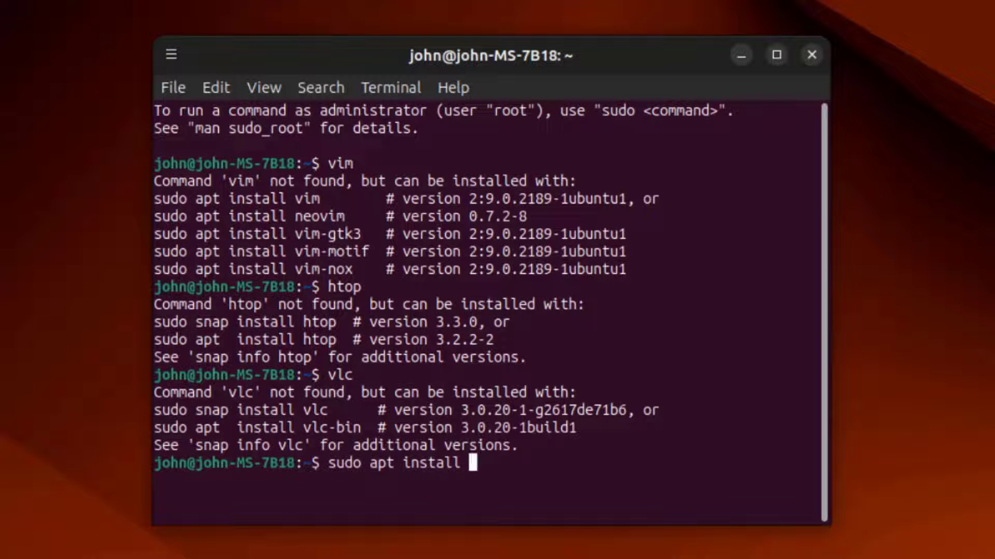
text( vim htop)
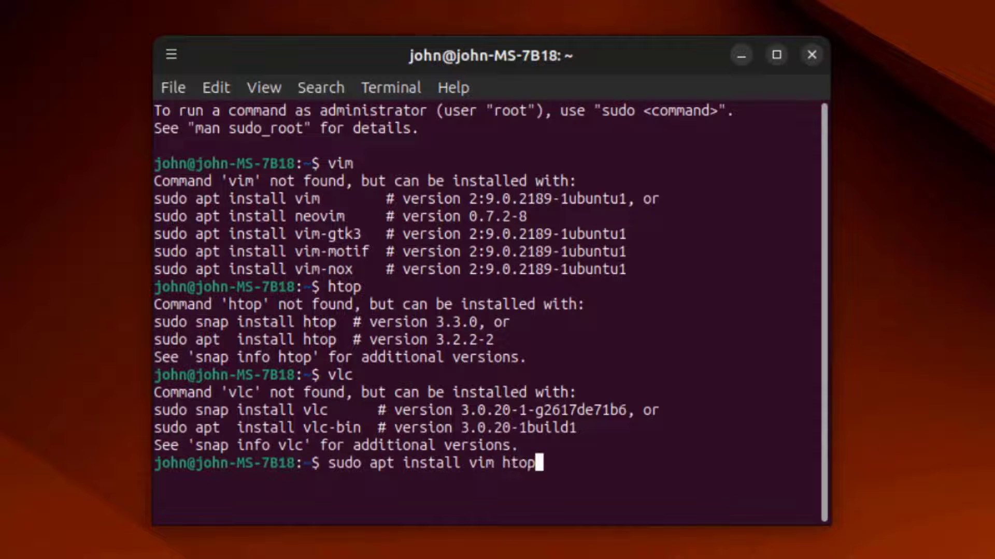
text( vlc)
Run the install command, enter the administrator password, and confirm the 39-package installation with y
key(Return)
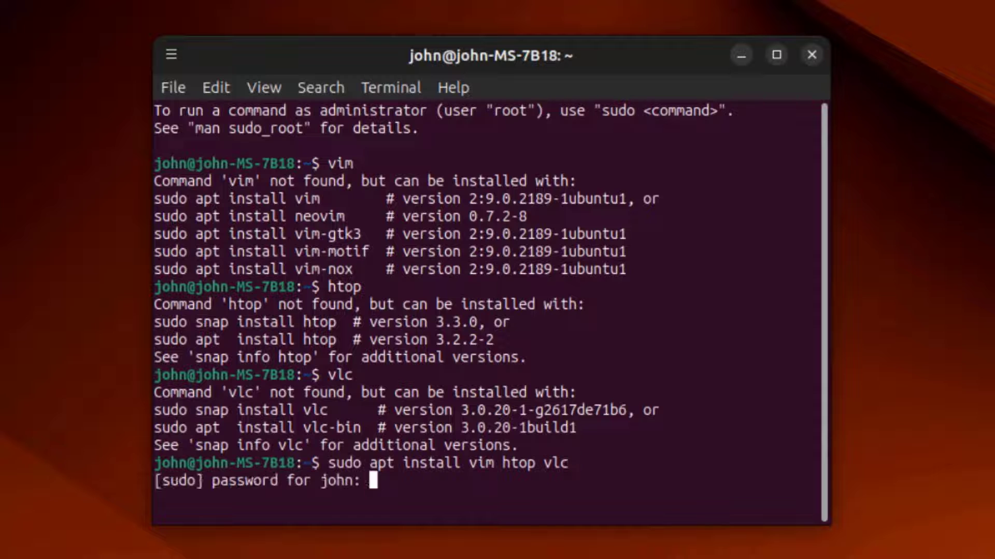
key(Return)
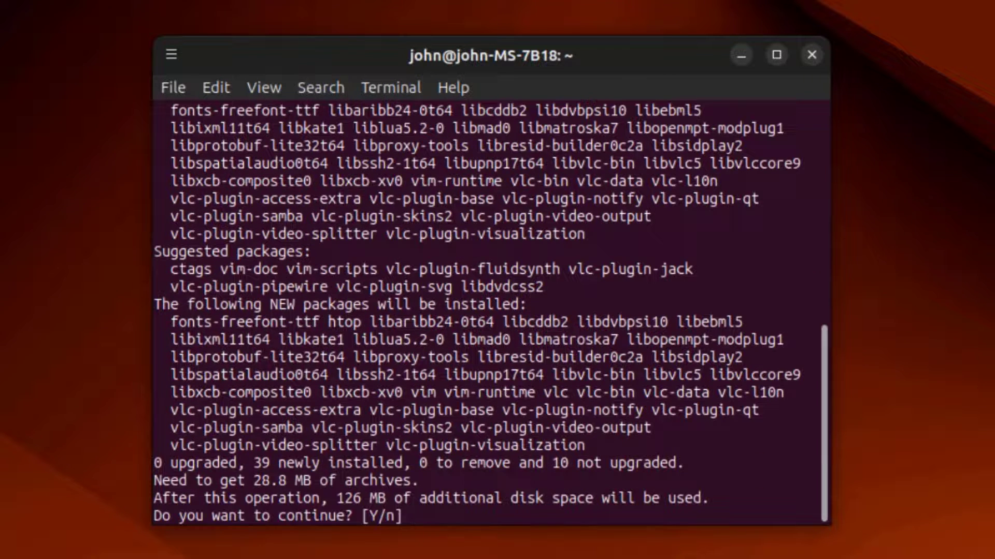
text(y)
key(Return)
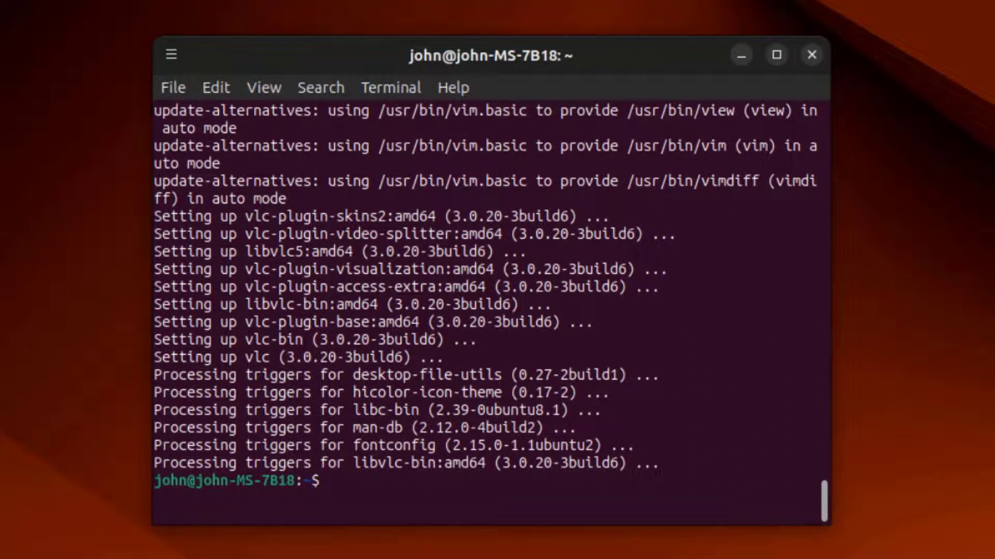
Launch vim, then run htop in a new terminal tab and enlarge the window to fit it
text(vim)
key(Return)
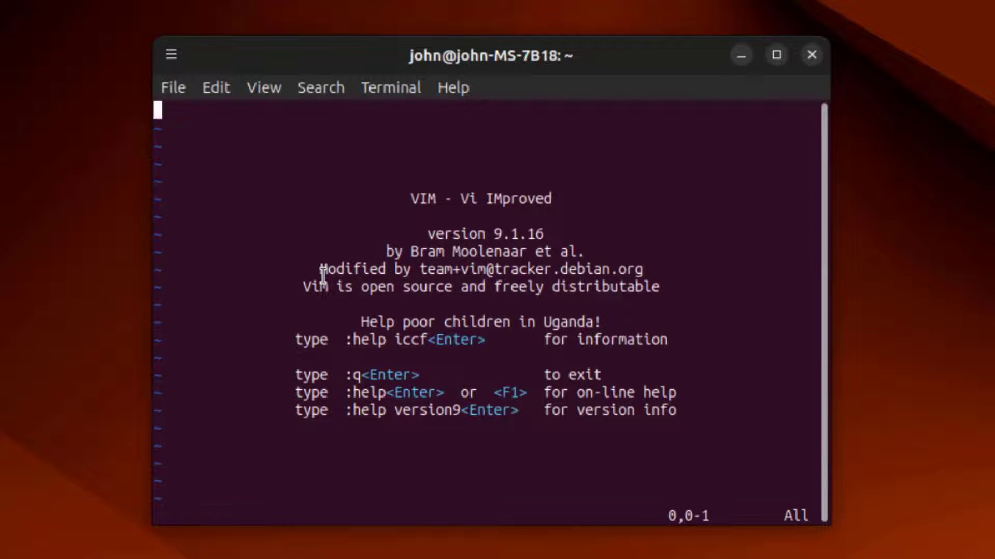
click(173, 88)
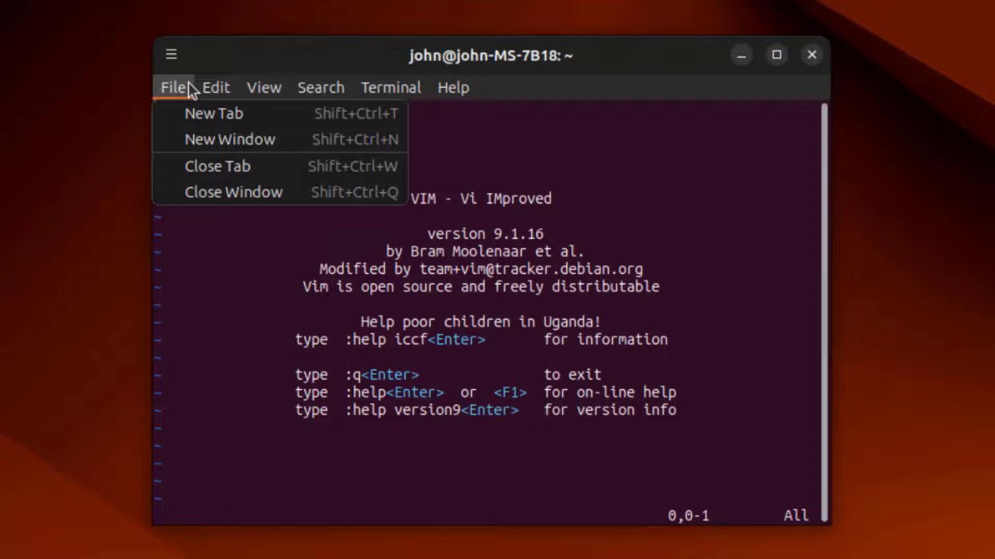
click(189, 111)
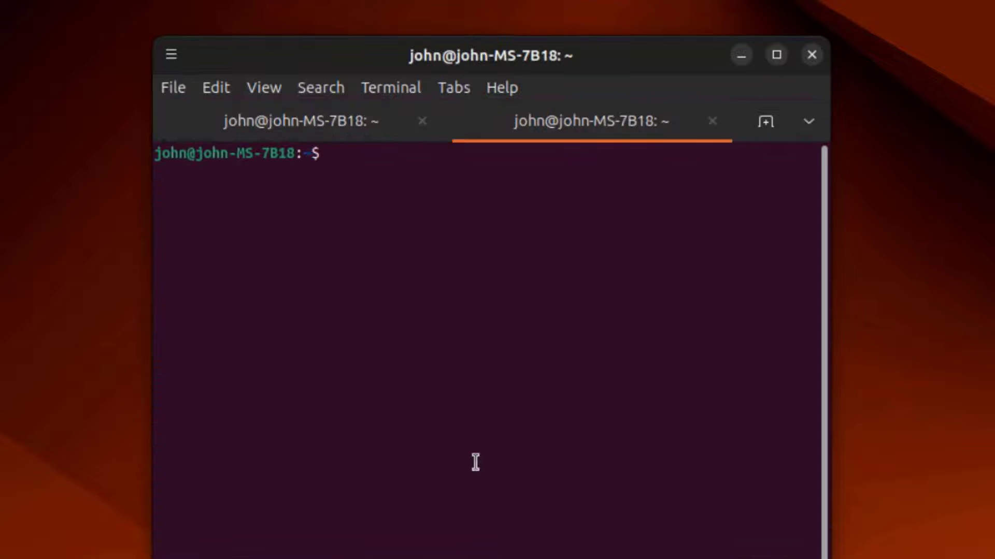
text(htop)
key(Return)
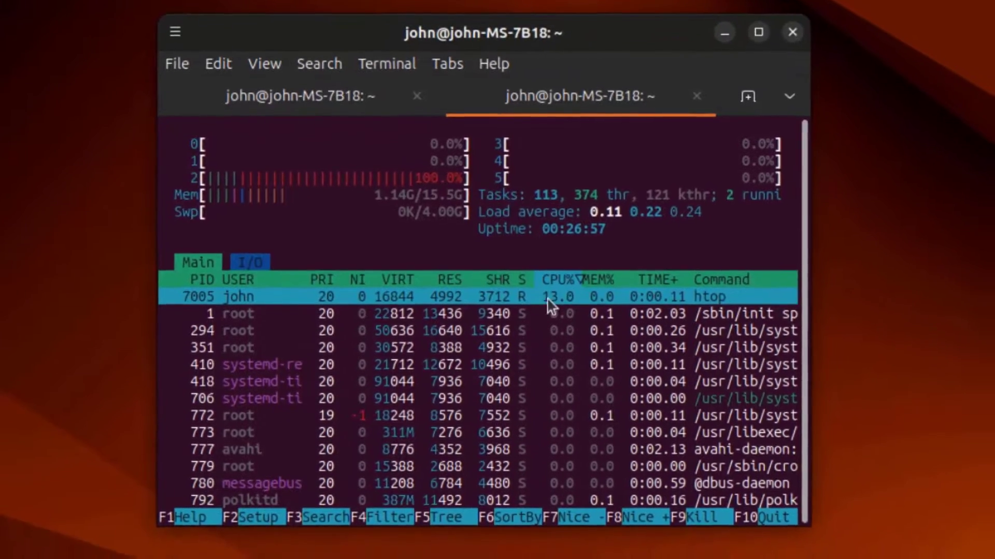
drag(827, 558, 909, 552)
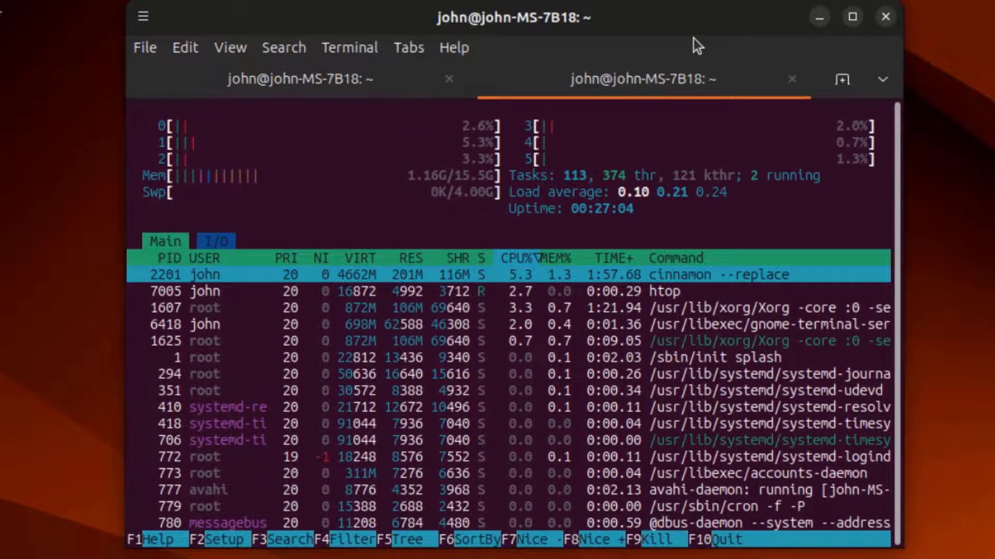
Scroll through the htop process list, then launch VLC with vlc from a third terminal tab
scroll(738, 226, down, 1)
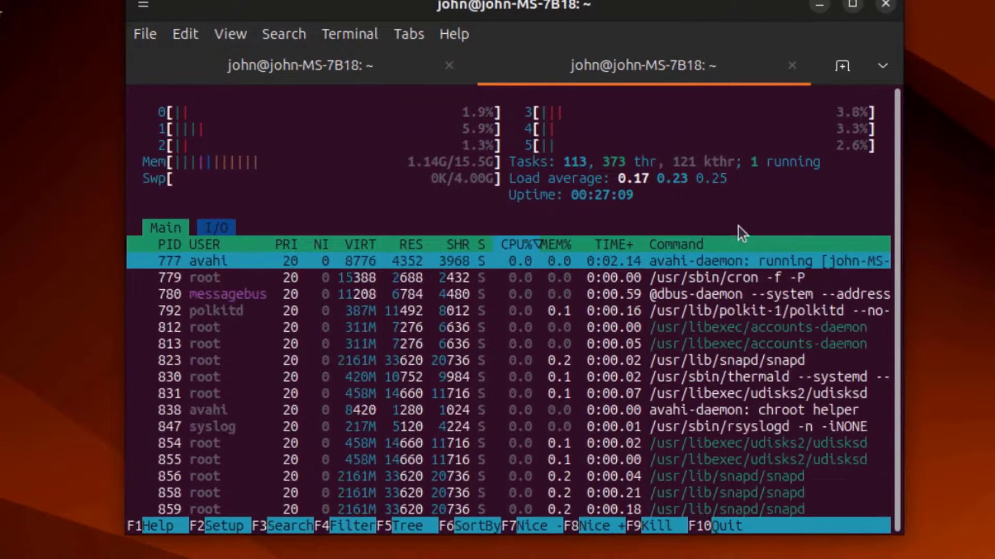
scroll(738, 266, down, 8)
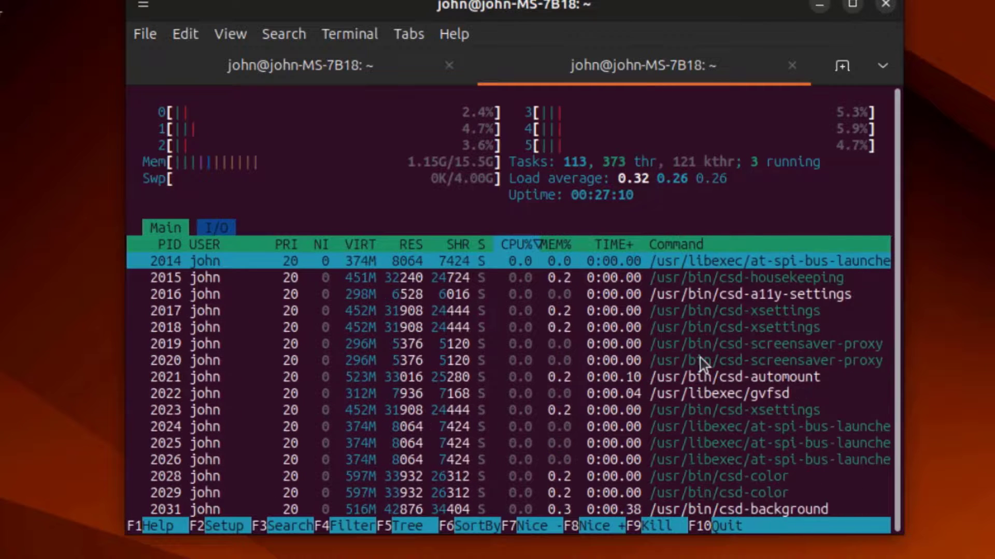
key(ctrl+shift+t)
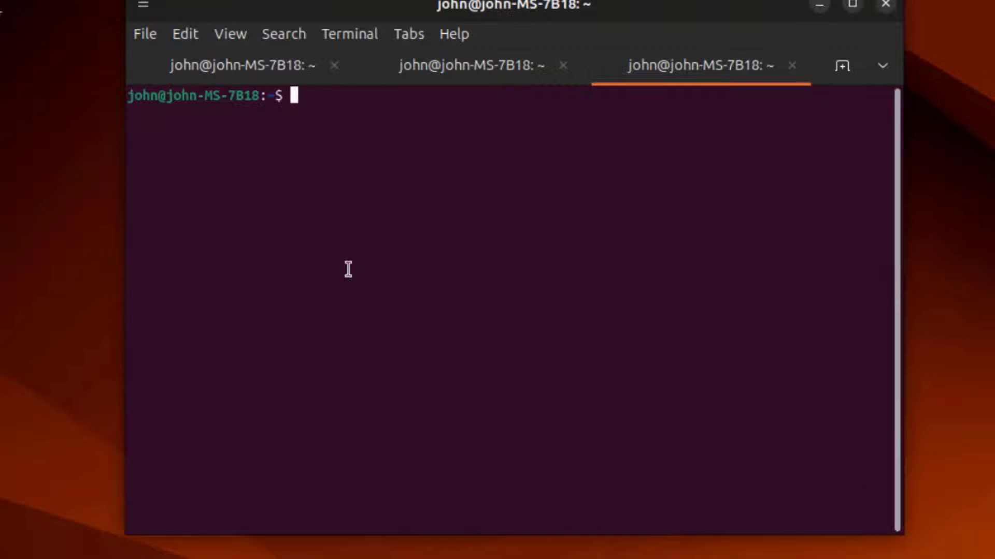
text(vlc)
key(Return)
key(Return)
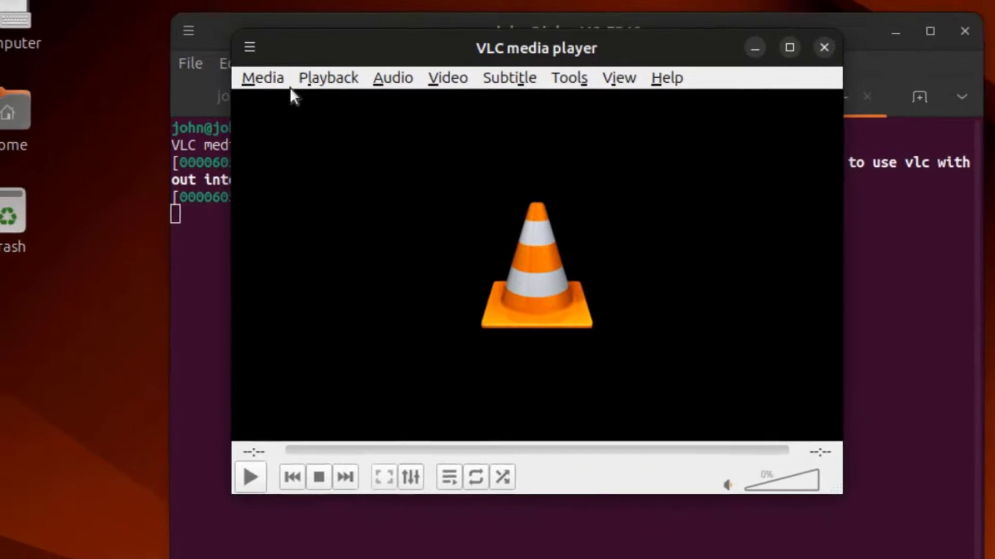
Open the Computer location in Nemo and look through its menubar menus
click(222, 50)
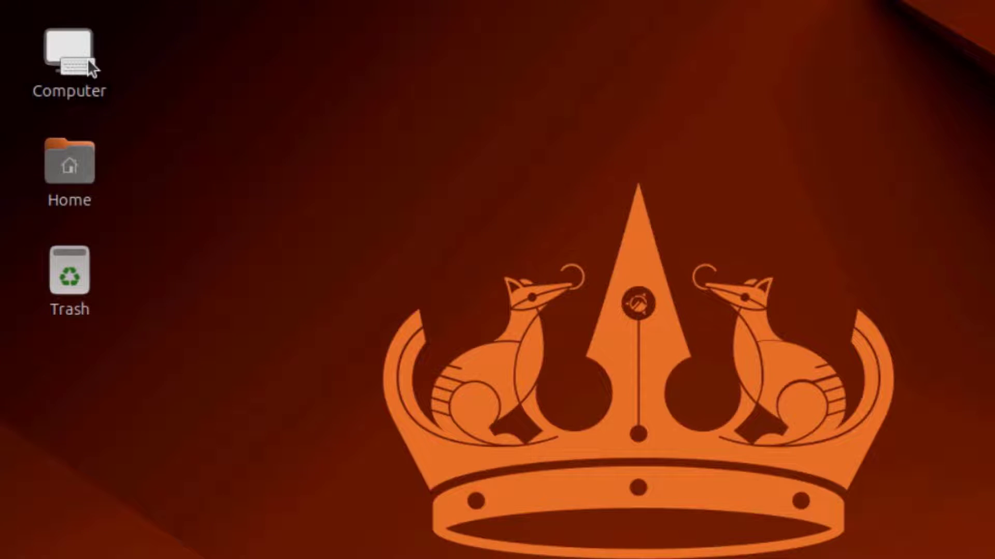
double_click(65, 43)
click(211, 60)
mouse_move(307, 60)
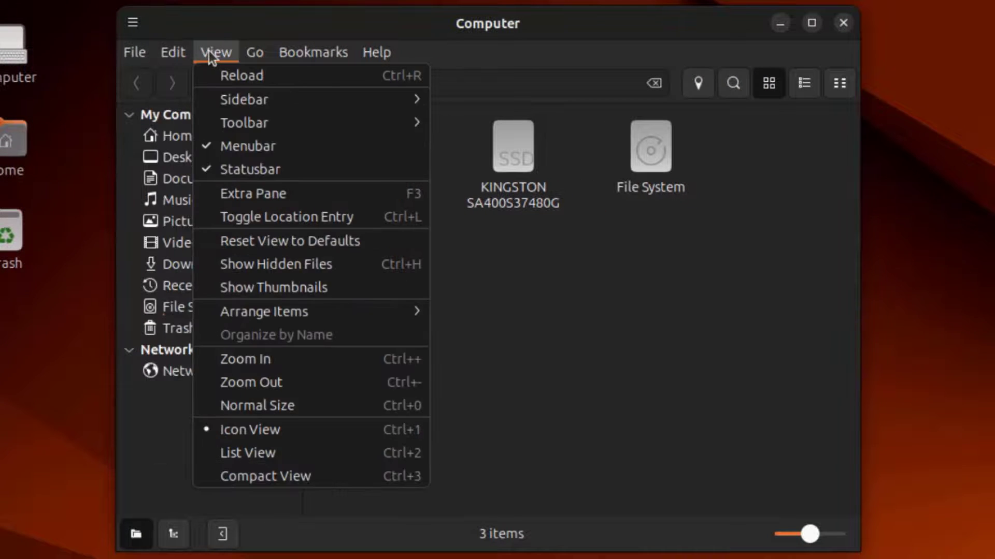
mouse_move(251, 58)
mouse_move(368, 55)
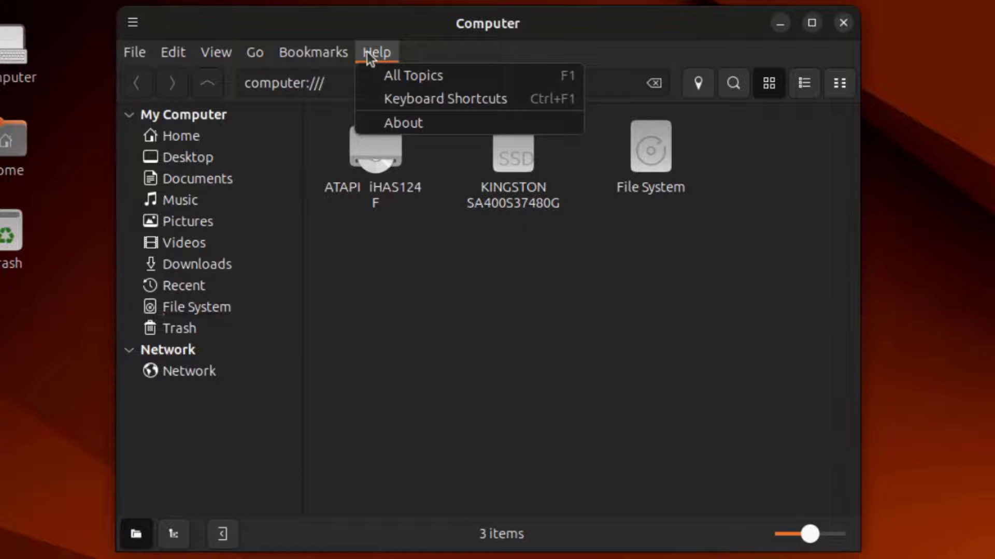
click(361, 261)
Browse the folders at the root of the File System, scrolling the list
click(198, 308)
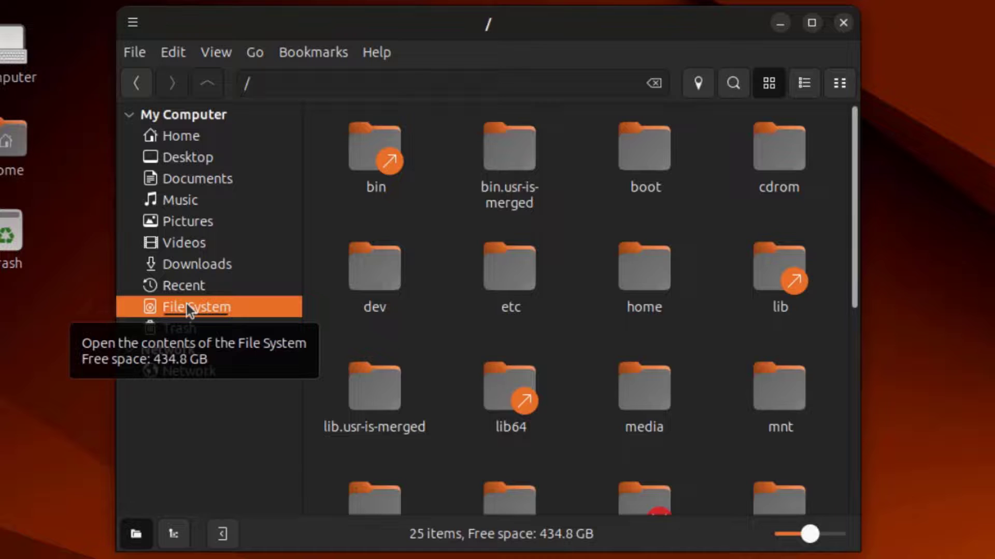
click(644, 267)
scroll(847, 230, down, 5)
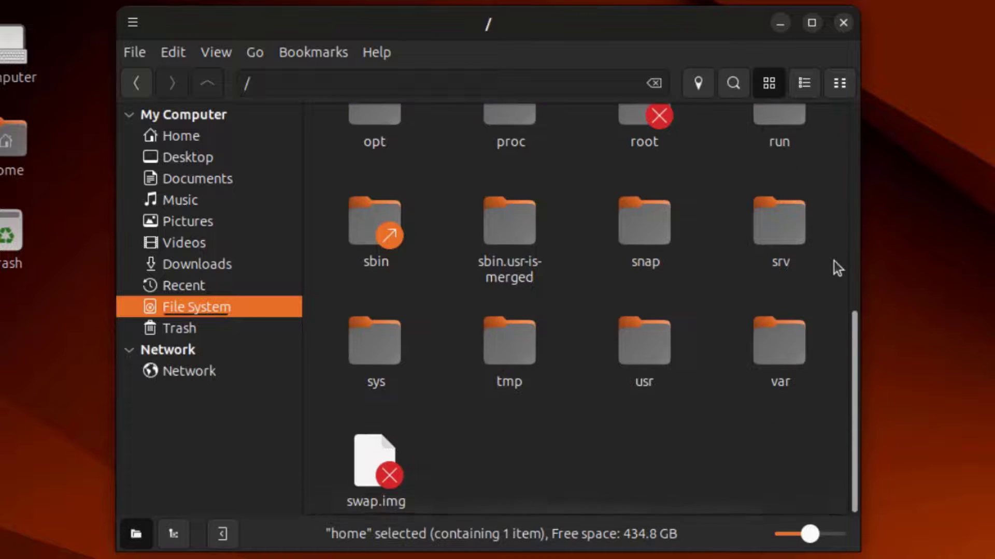
scroll(834, 261, up, 5)
Close Nemo and create a new Untitled Folder on the desktop
click(843, 23)
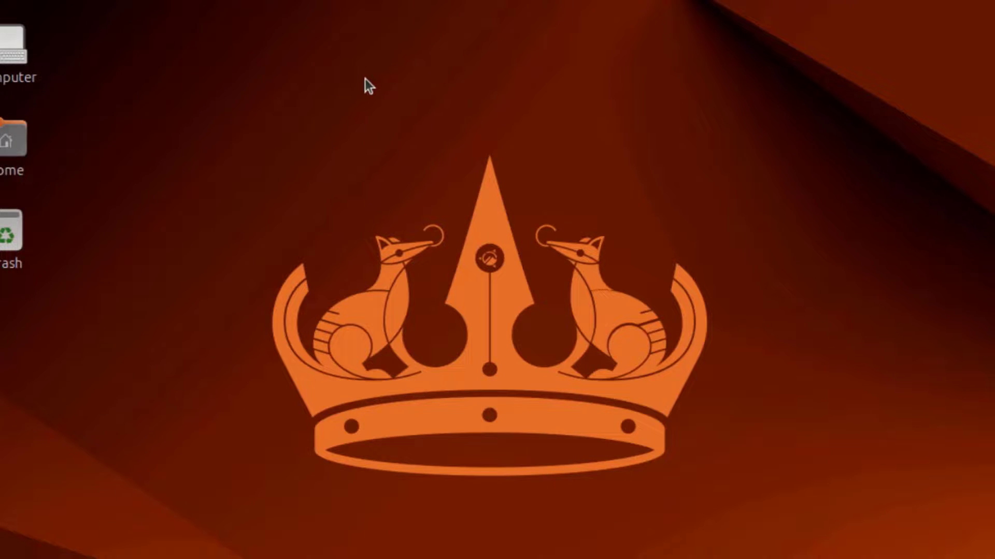
right_click(364, 78)
click(466, 101)
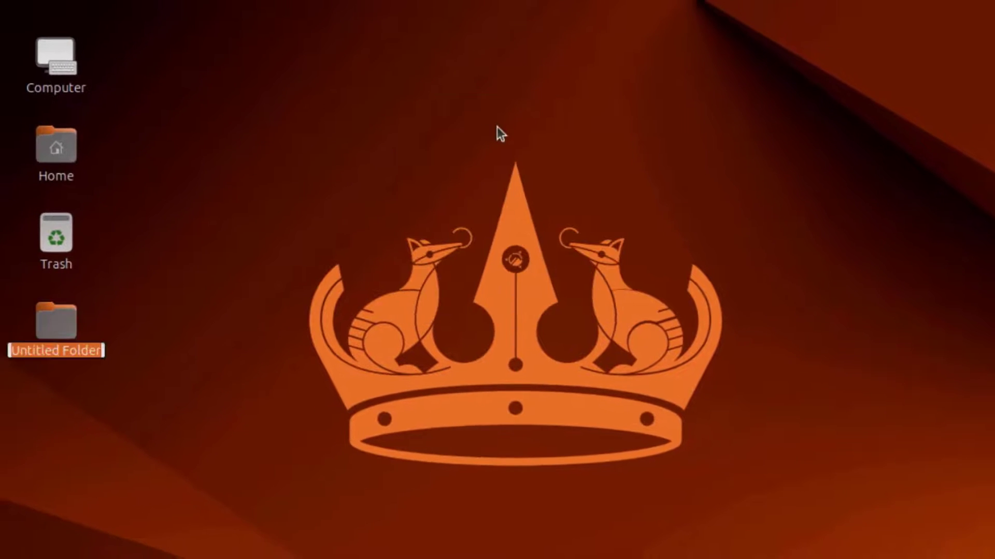
Add an empty Untitled Document to the desktop
right_click(362, 118)
mouse_move(409, 151)
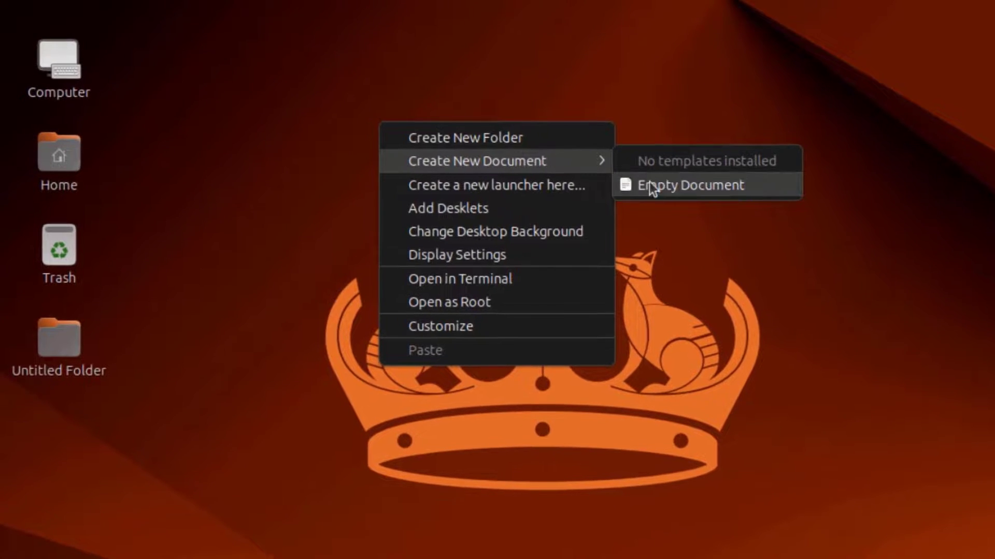
click(618, 177)
right_click(482, 110)
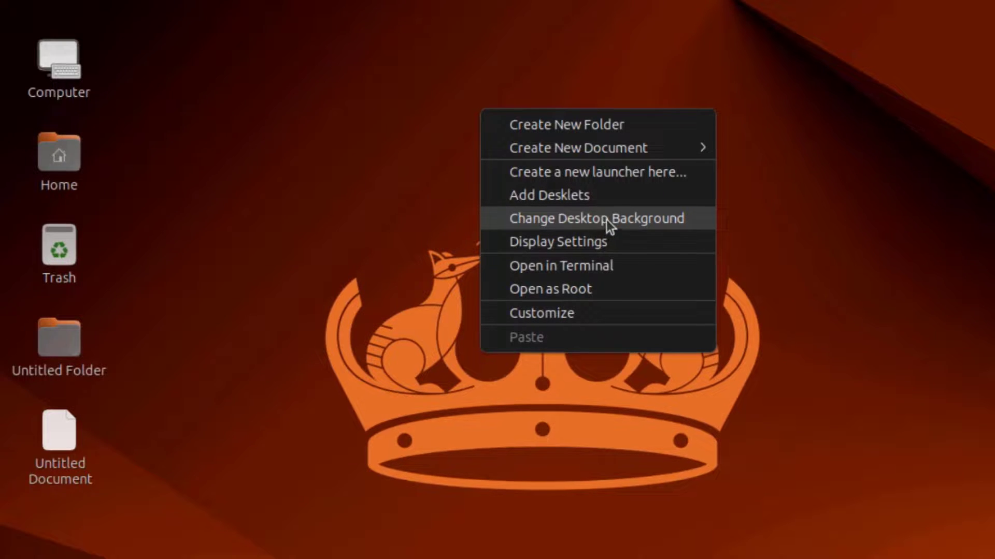
Apply the Adwaita default background, then browse the Blobs through Morphogenesis wallpaper collections
click(605, 220)
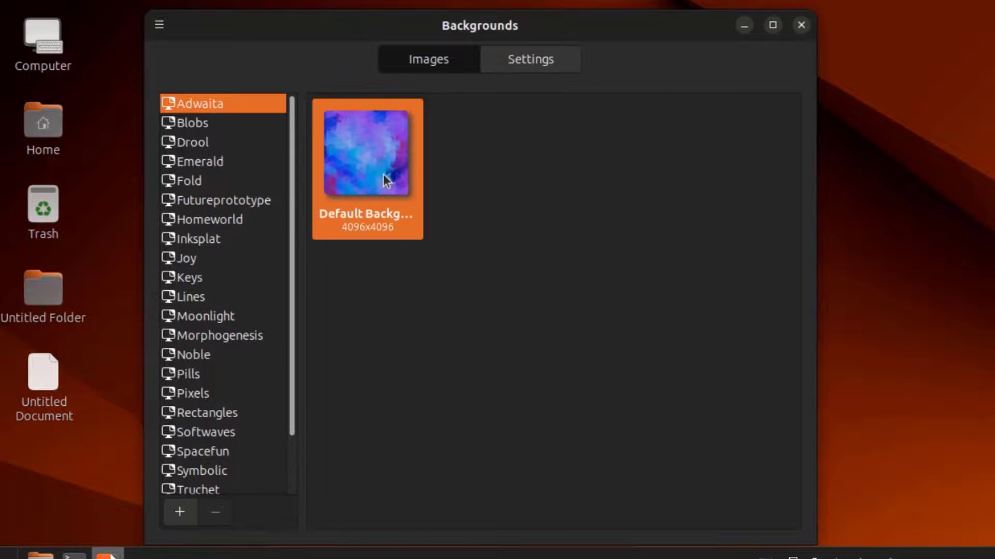
click(383, 174)
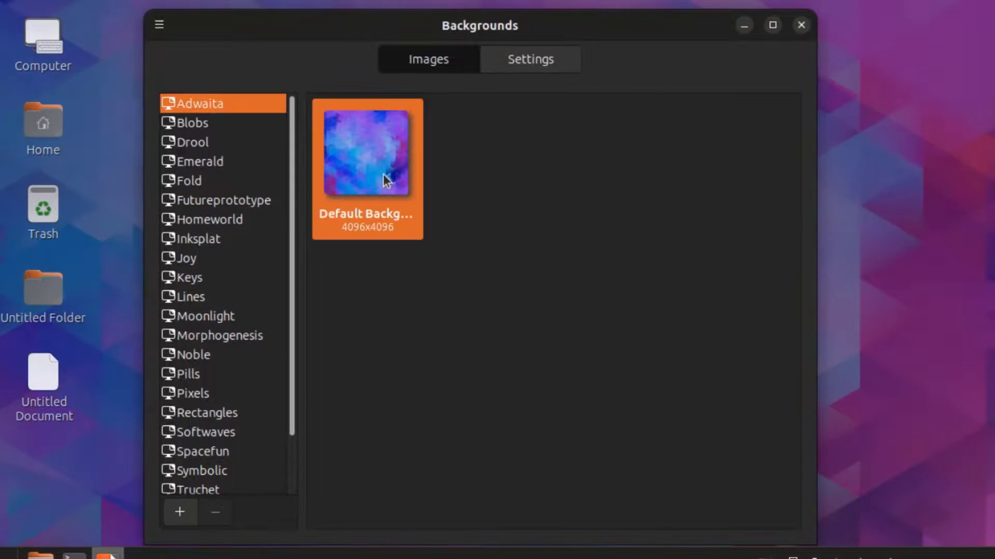
click(206, 125)
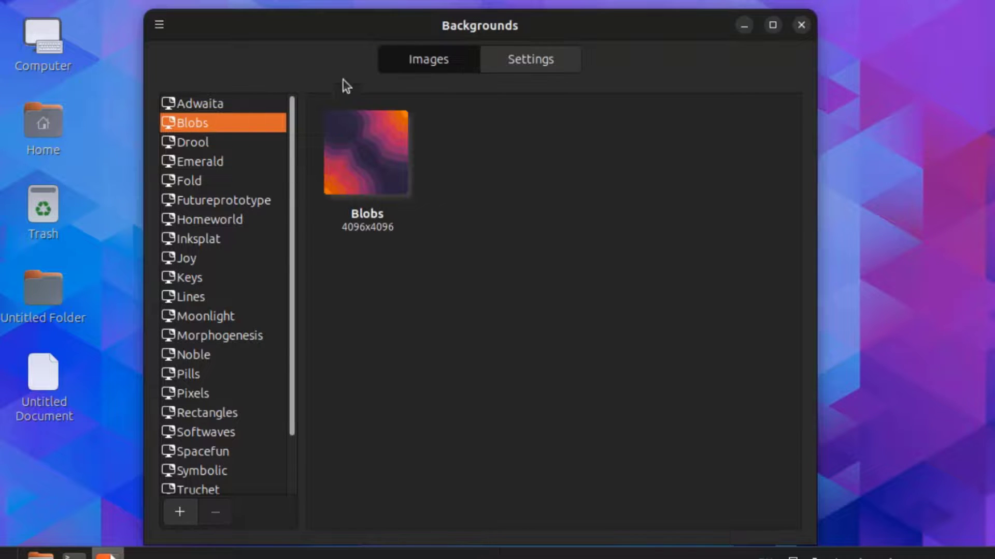
click(202, 144)
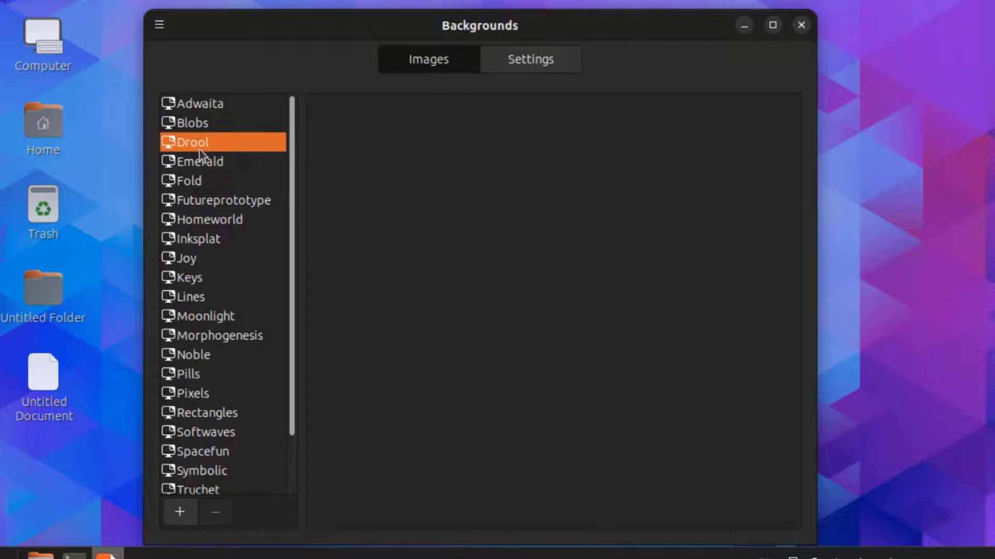
click(201, 164)
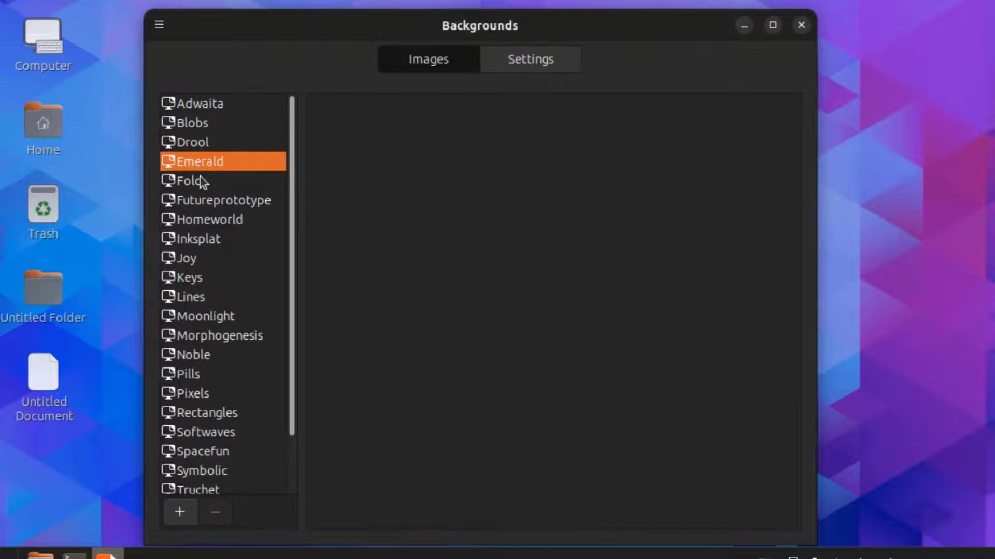
click(200, 179)
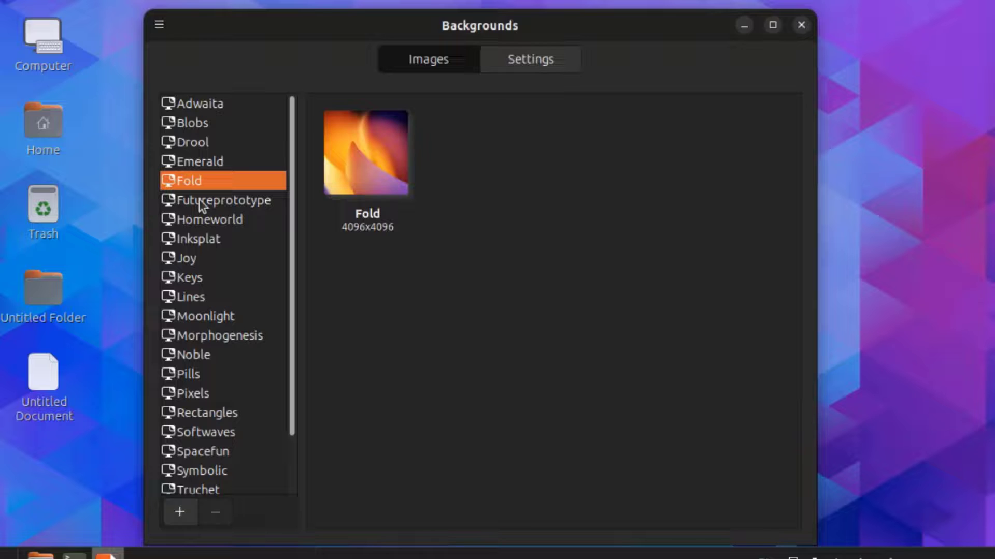
click(199, 200)
click(201, 220)
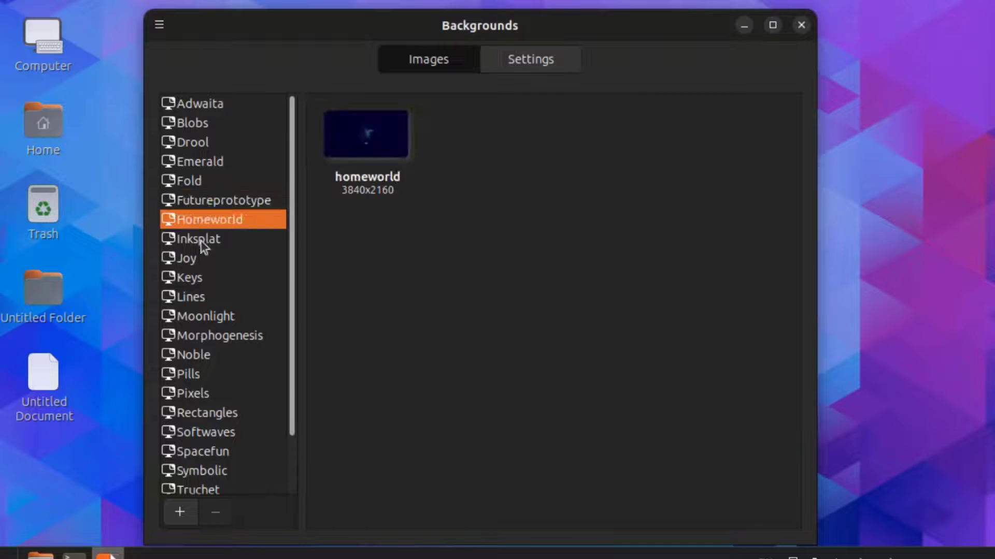
click(201, 242)
click(189, 259)
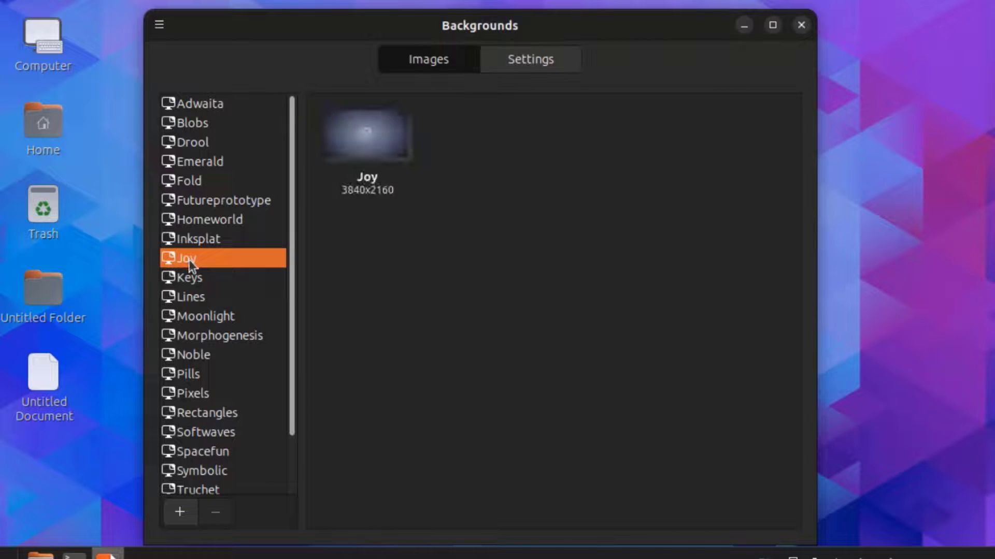
click(189, 280)
click(192, 299)
click(191, 313)
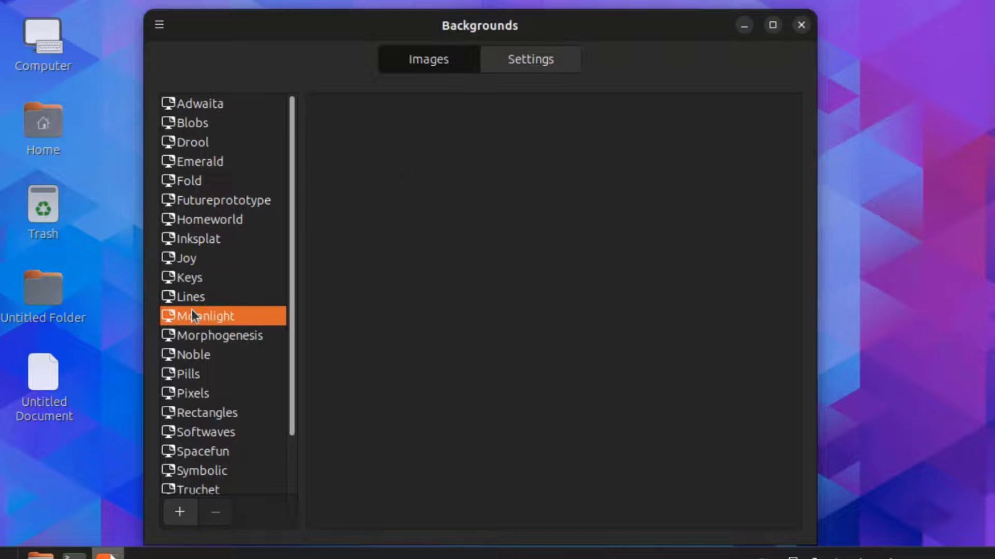
click(200, 336)
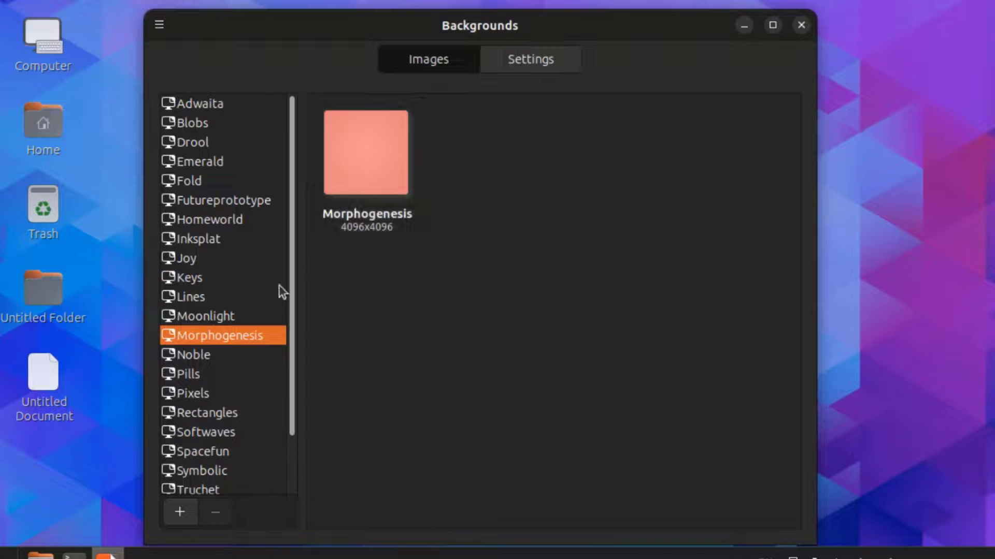
Browse the Moonlight through Wallpapers collections and Pictures, ending on the Ubuntu Cinnamon wallpapers
click(238, 316)
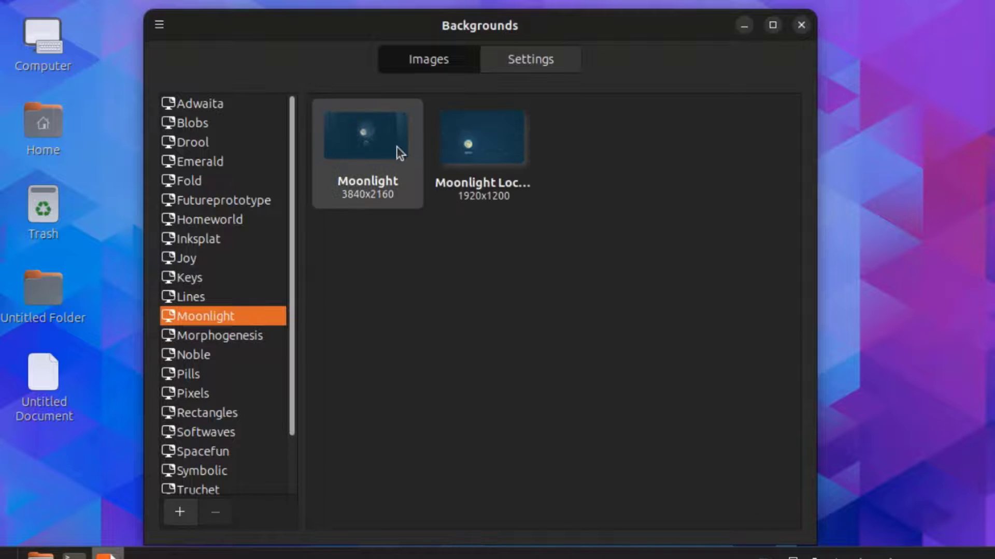
click(207, 354)
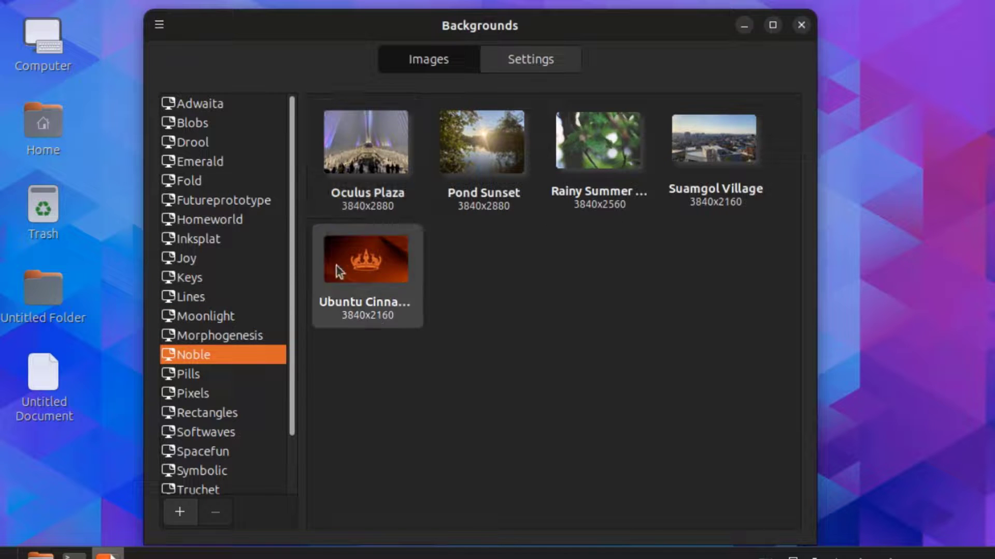
click(184, 376)
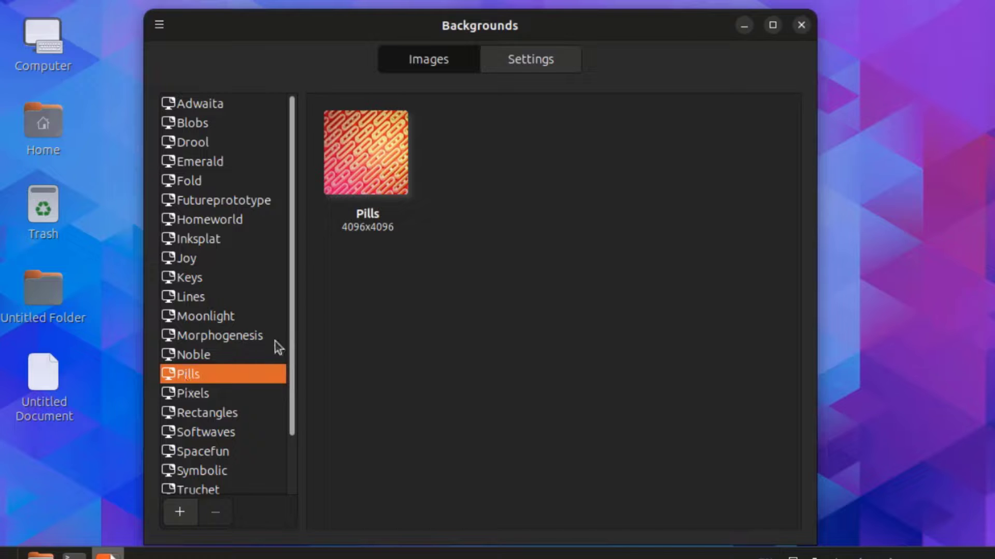
click(222, 397)
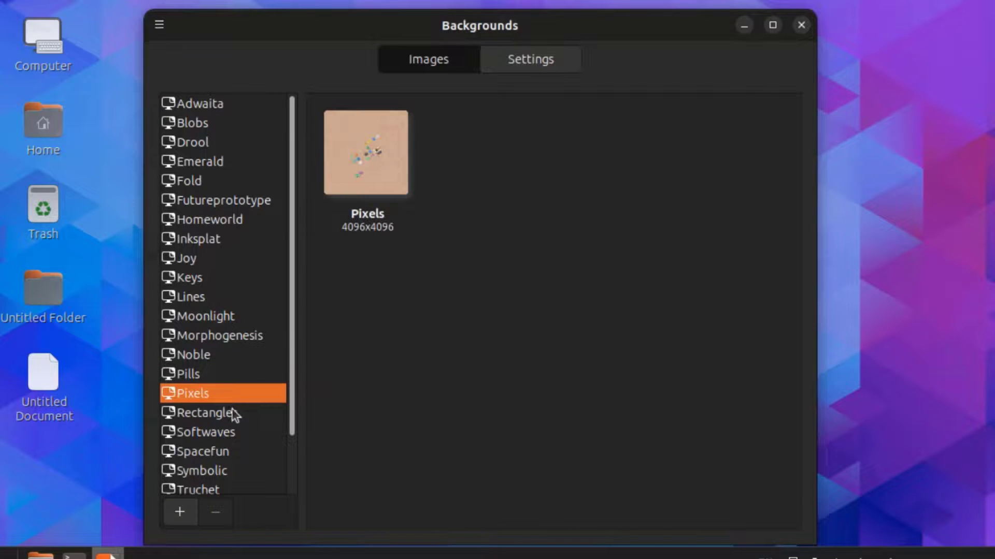
click(233, 414)
scroll(218, 402, down, 3)
click(189, 371)
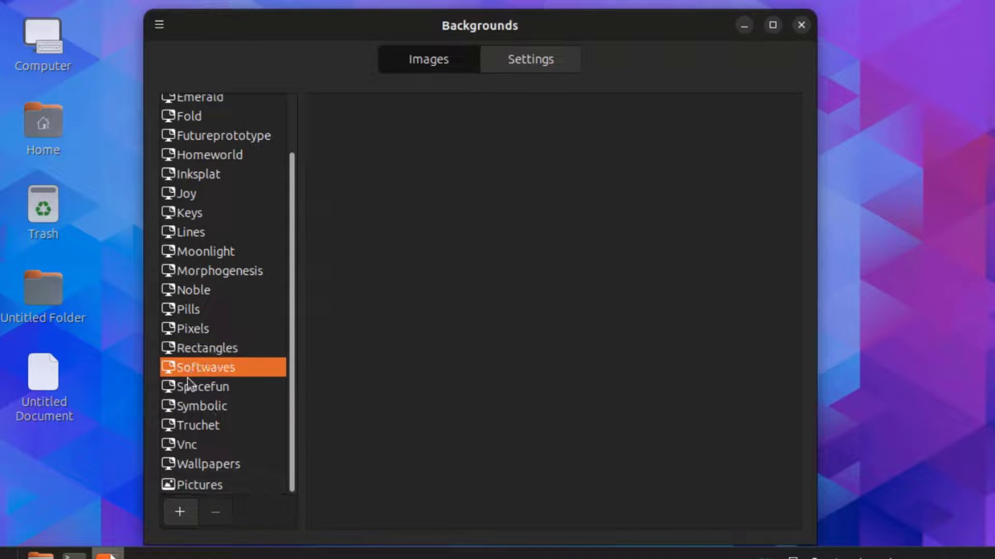
click(194, 391)
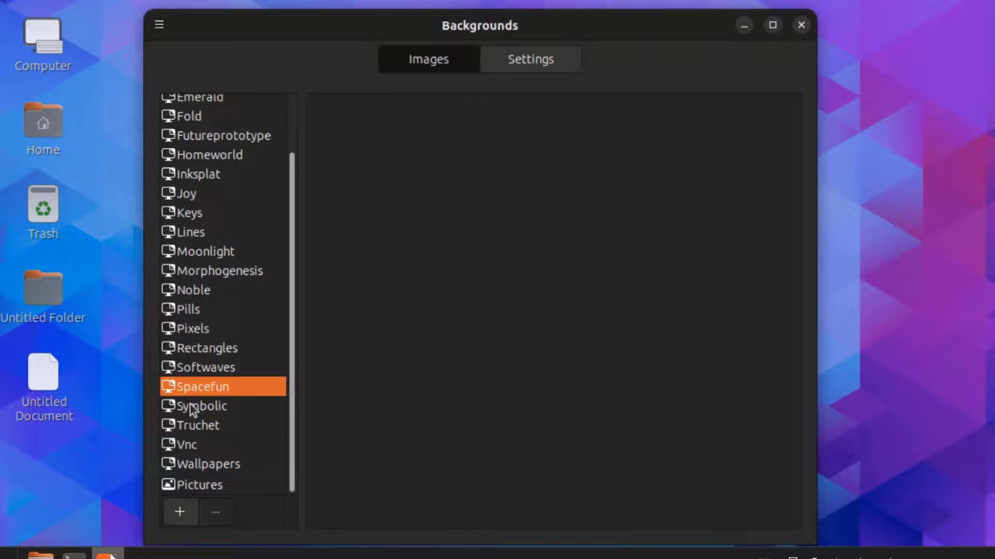
click(191, 408)
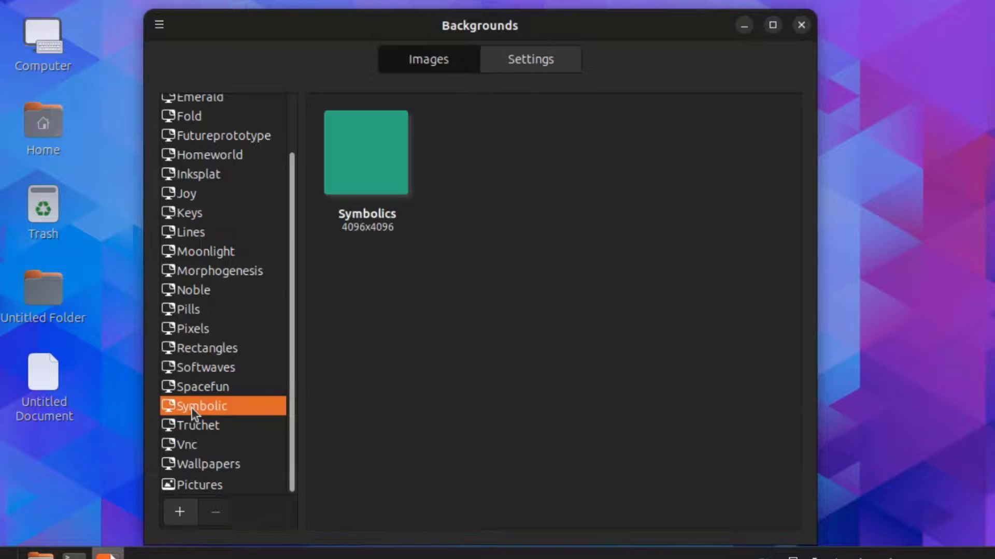
click(189, 421)
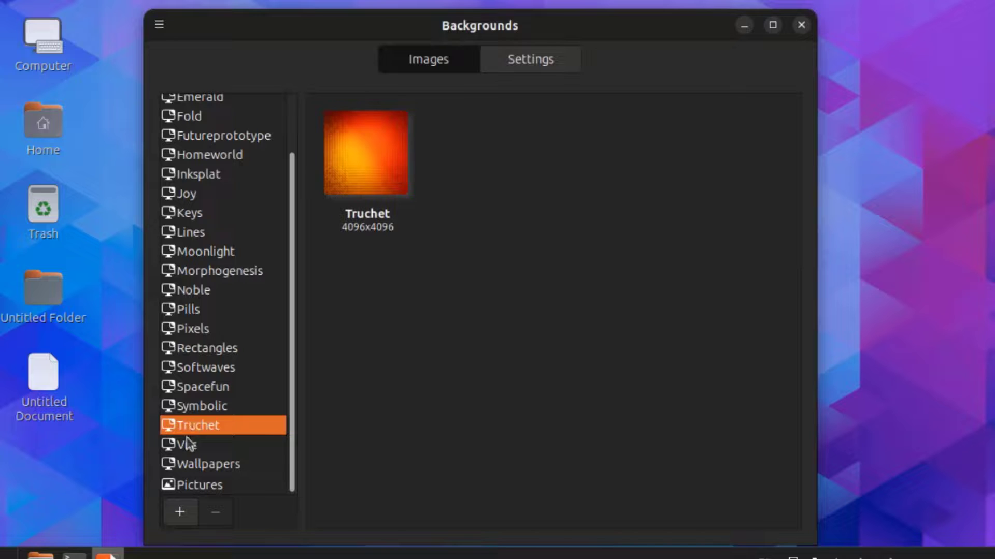
click(192, 444)
click(211, 458)
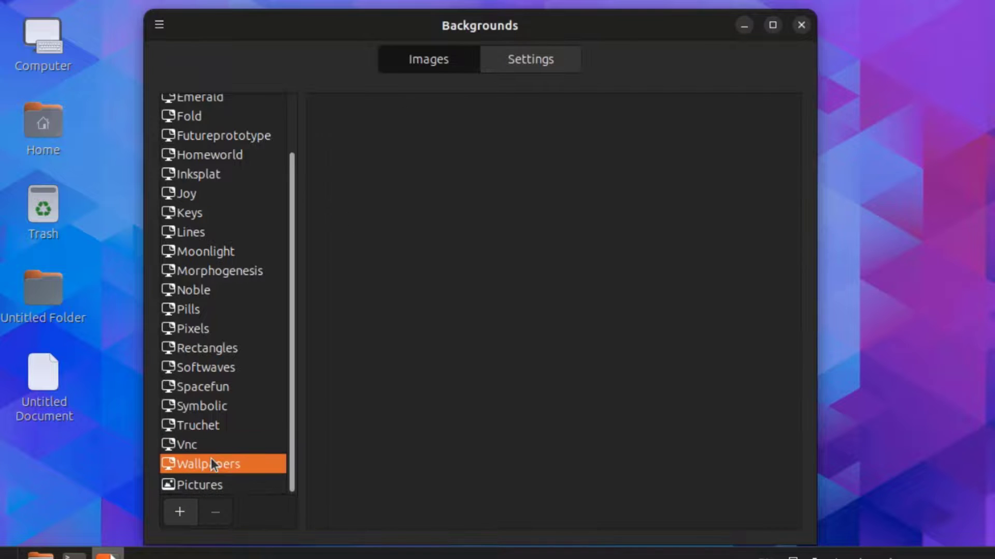
click(199, 485)
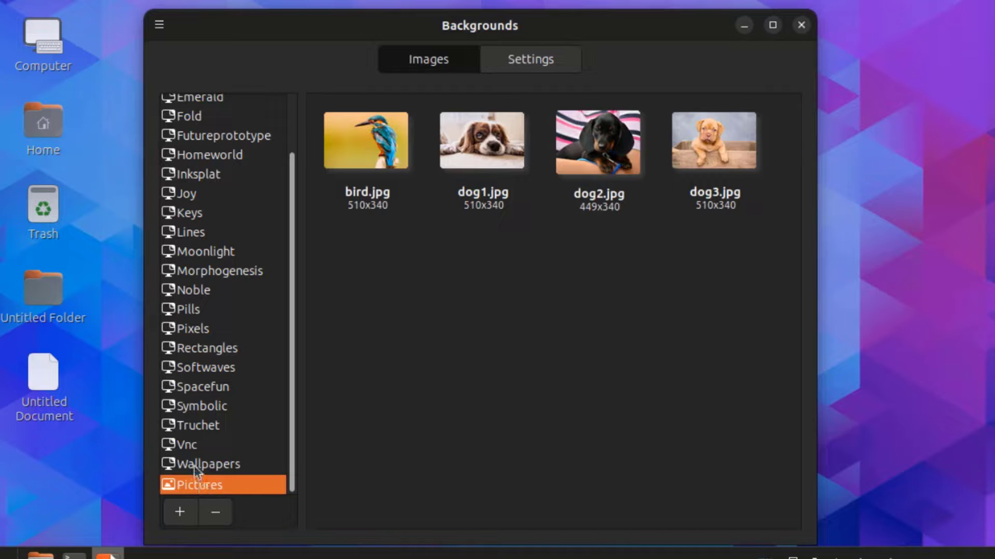
click(196, 464)
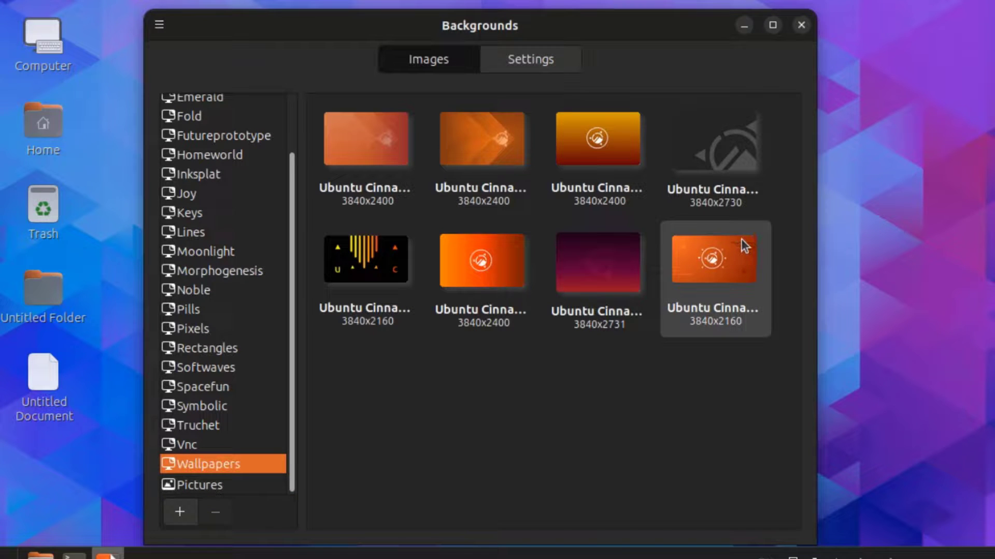
Try the dark and orange logo wallpapers, then set the purple Ubuntu Cinnamon wallpaper
click(705, 143)
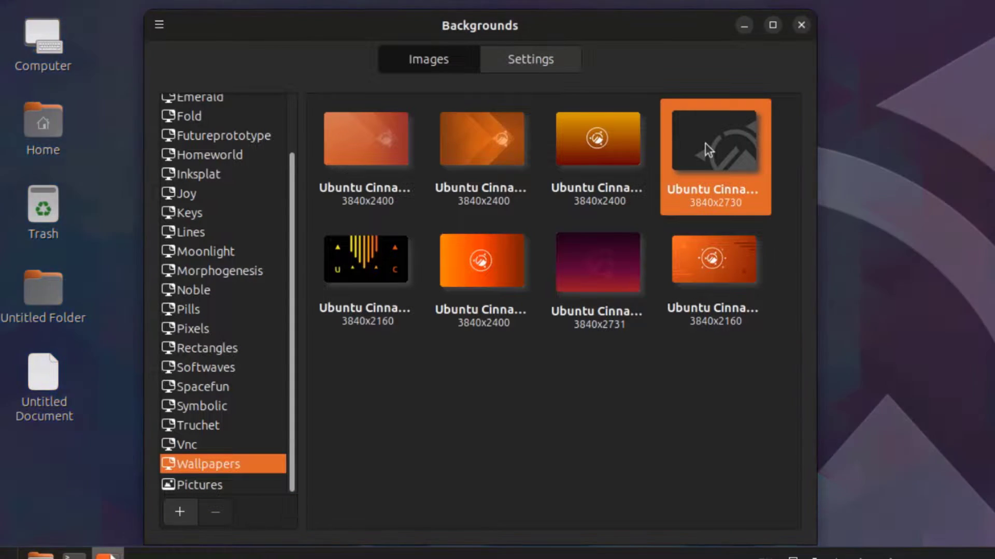
click(603, 137)
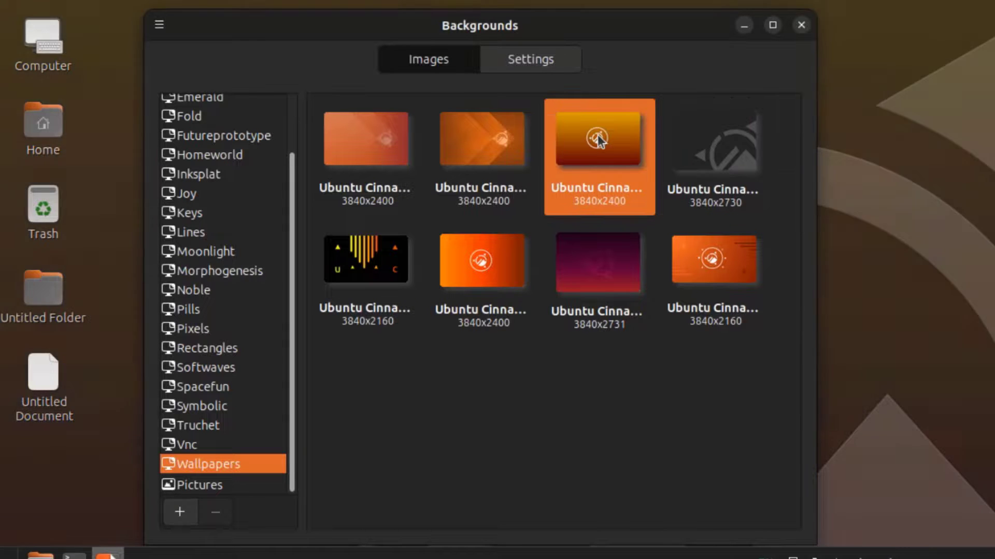
click(591, 276)
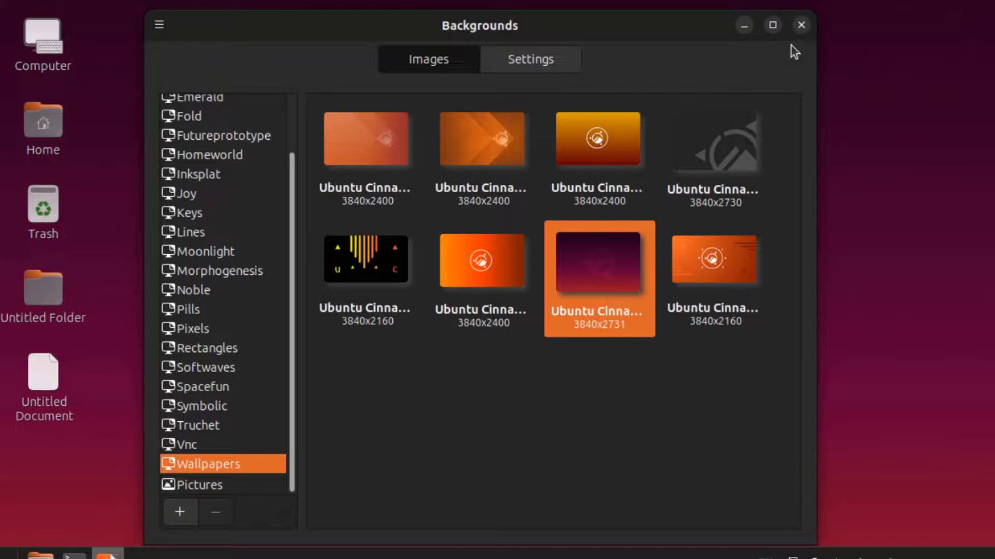
click(802, 25)
Pick Portrait Right rotation in Display Settings, then close it without applying changes
right_click(284, 179)
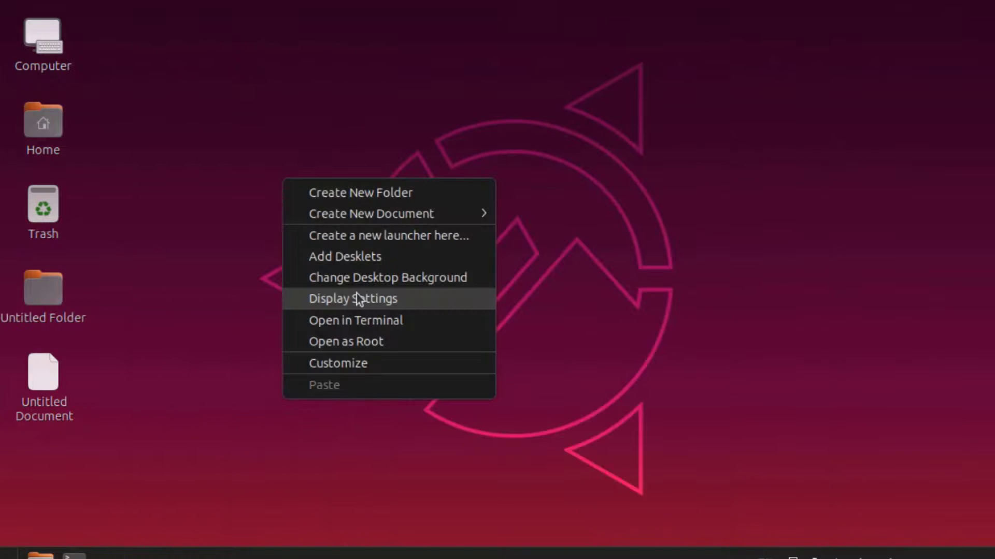
click(357, 298)
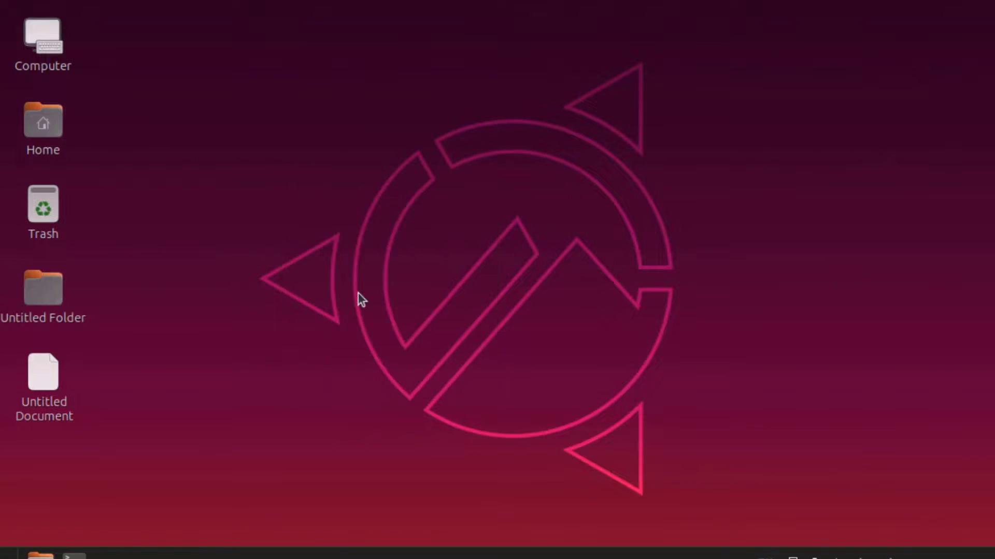
click(600, 366)
click(600, 383)
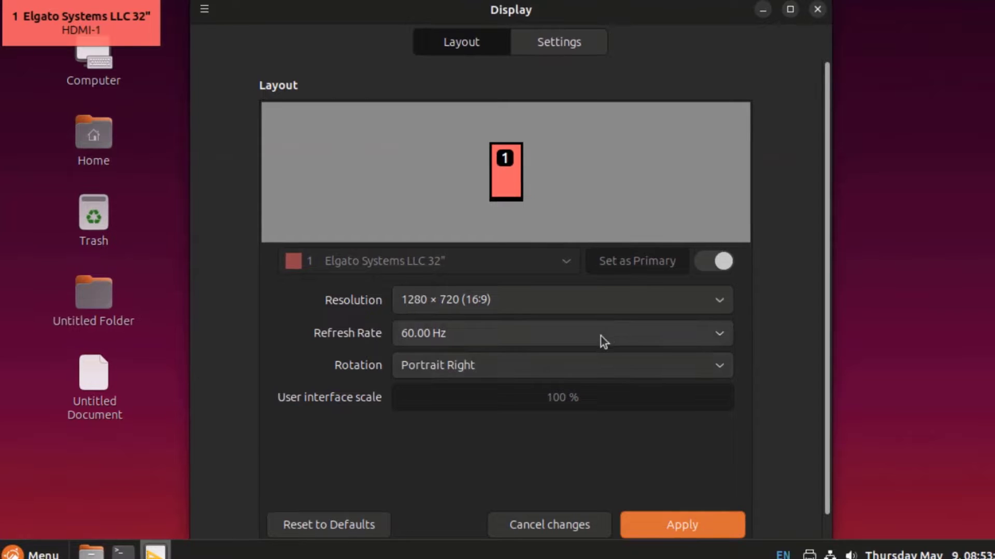
scroll(601, 337, down, 1)
key(alt+F4)
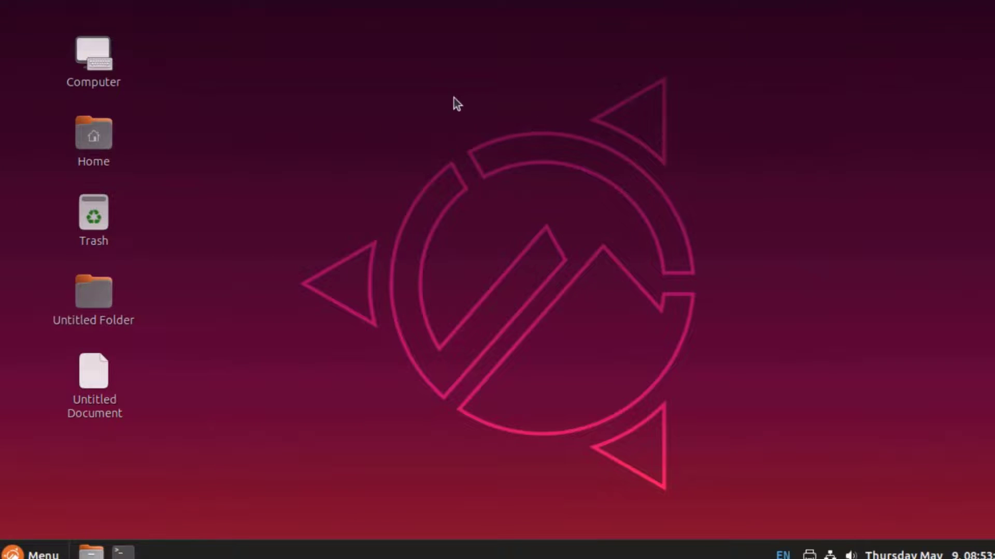
Try Large and Smaller desktop icons, settle on Normal, and widen the vertical icon spacing
right_click(449, 102)
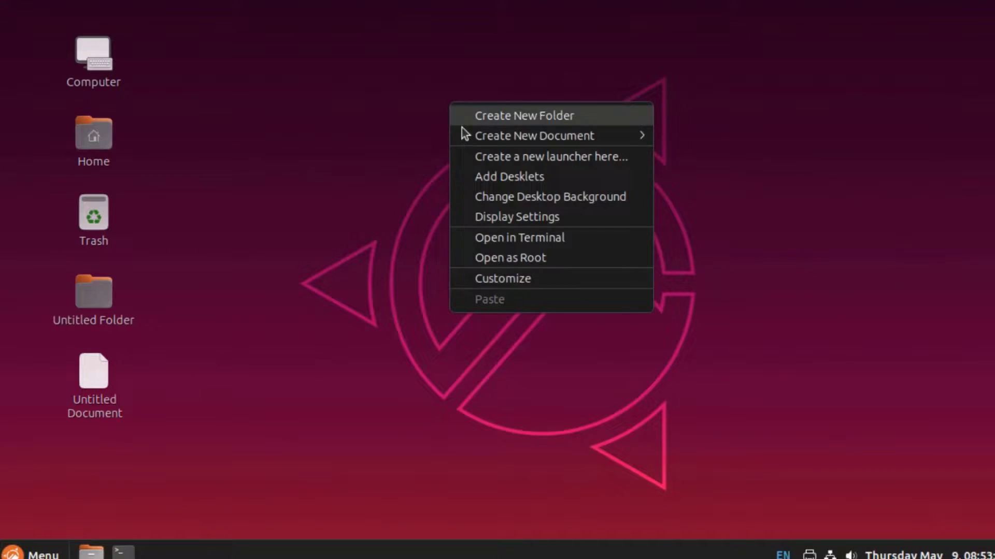
click(524, 283)
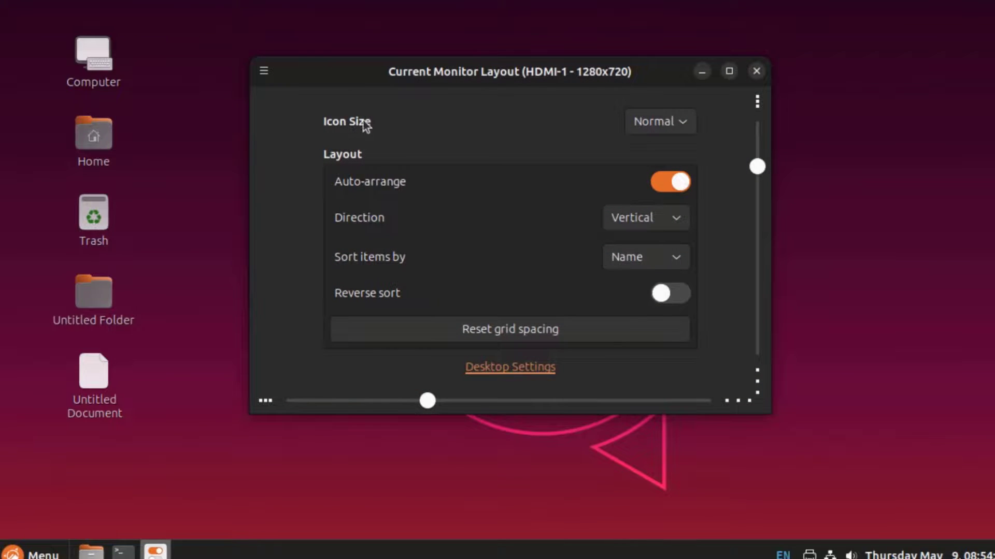
click(656, 121)
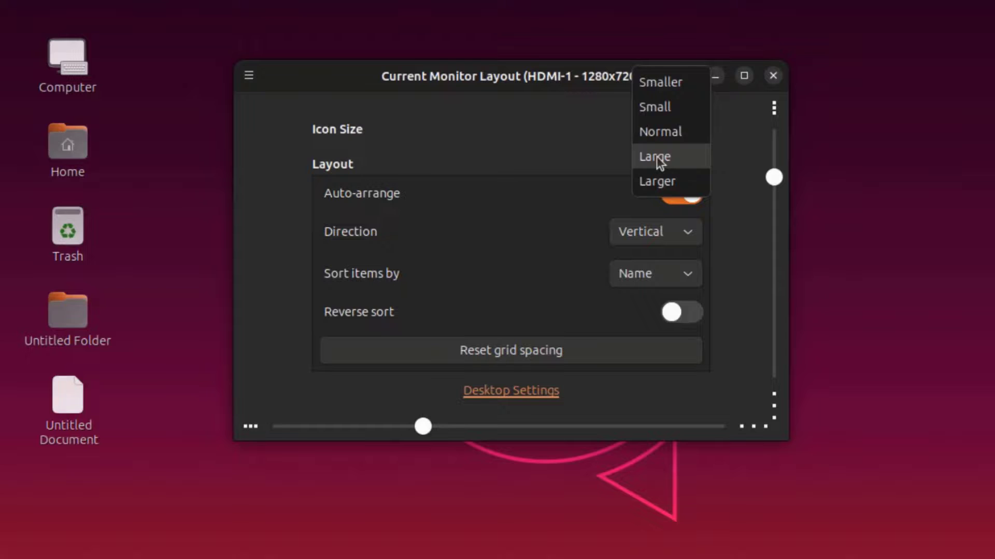
click(657, 156)
click(660, 137)
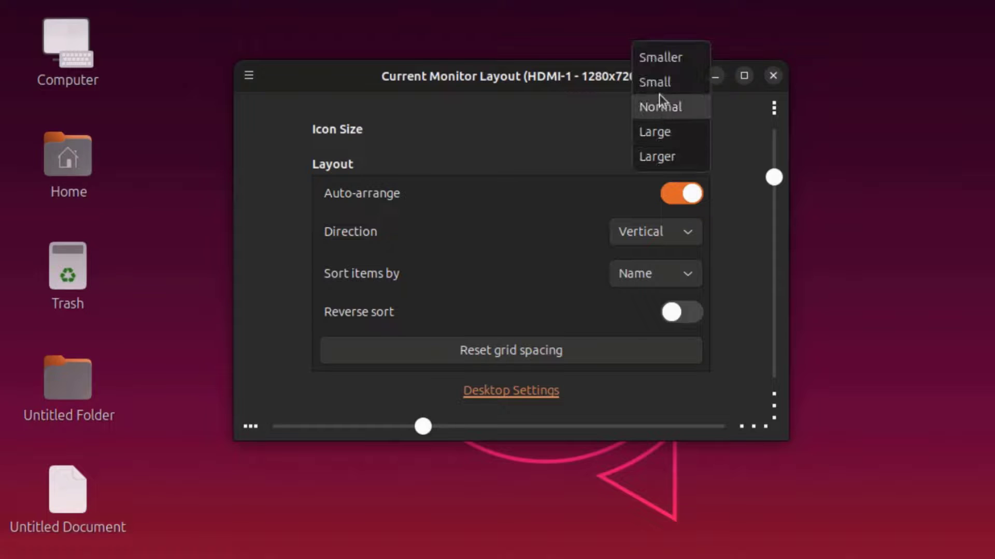
click(665, 64)
click(667, 132)
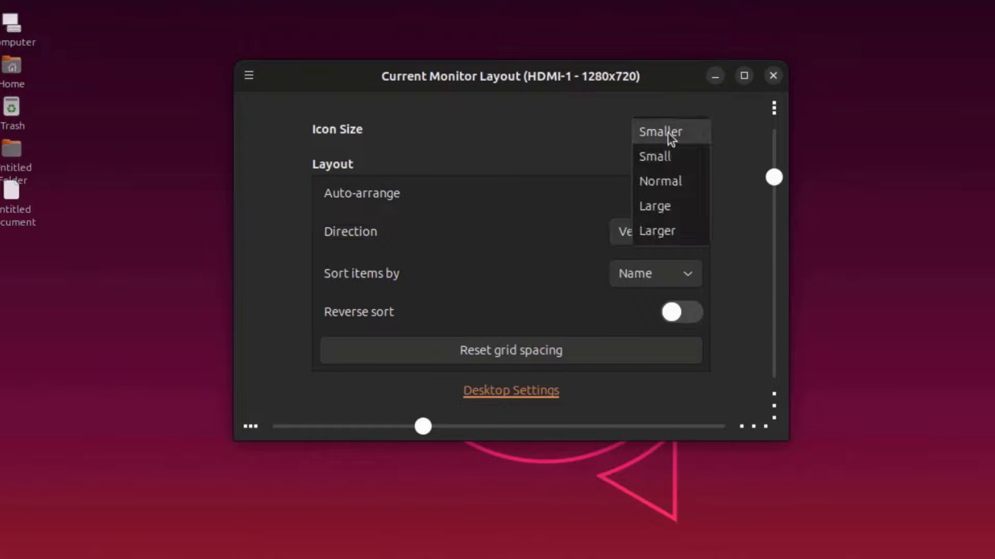
click(666, 174)
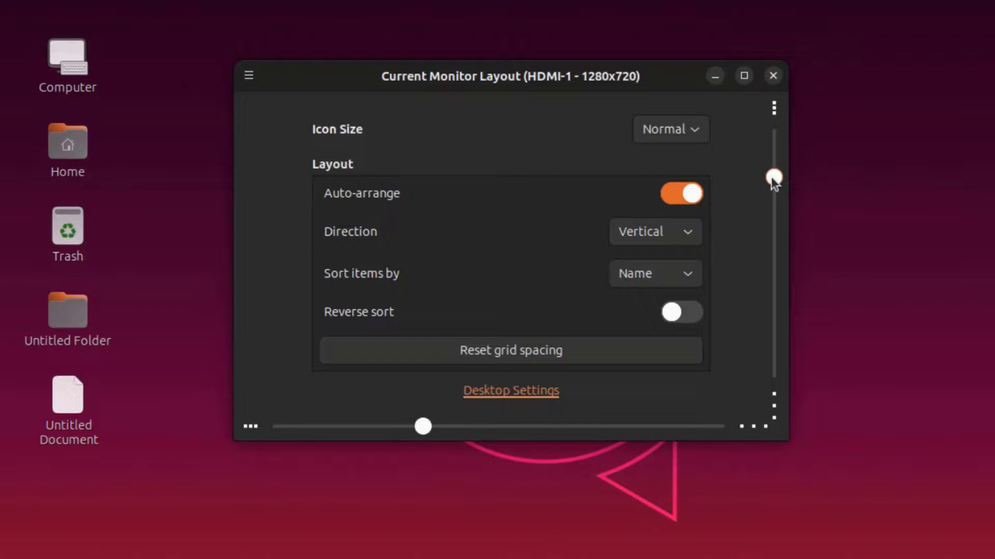
drag(772, 177, 781, 195)
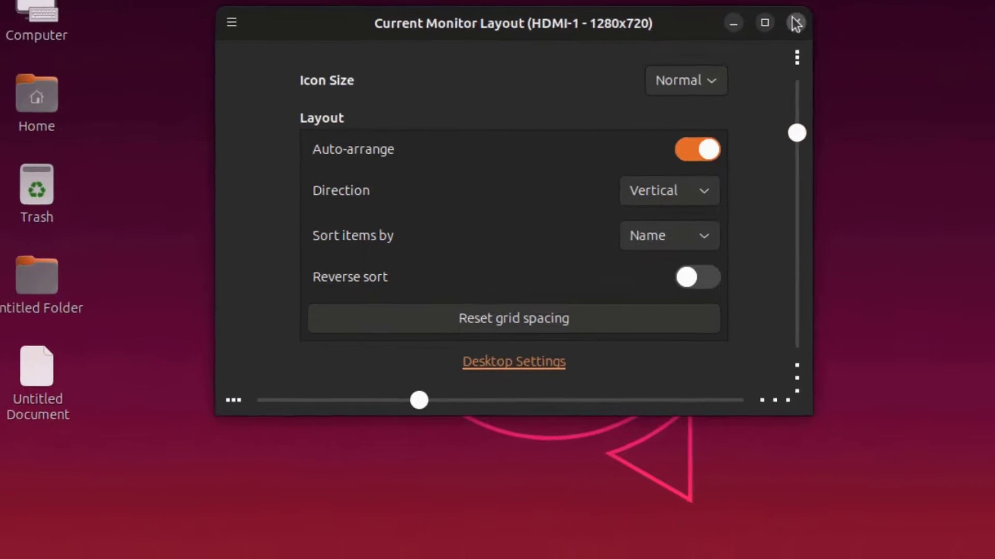
In Panel settings, toggle auto-hide off again and try height 53 before restoring 40
click(796, 24)
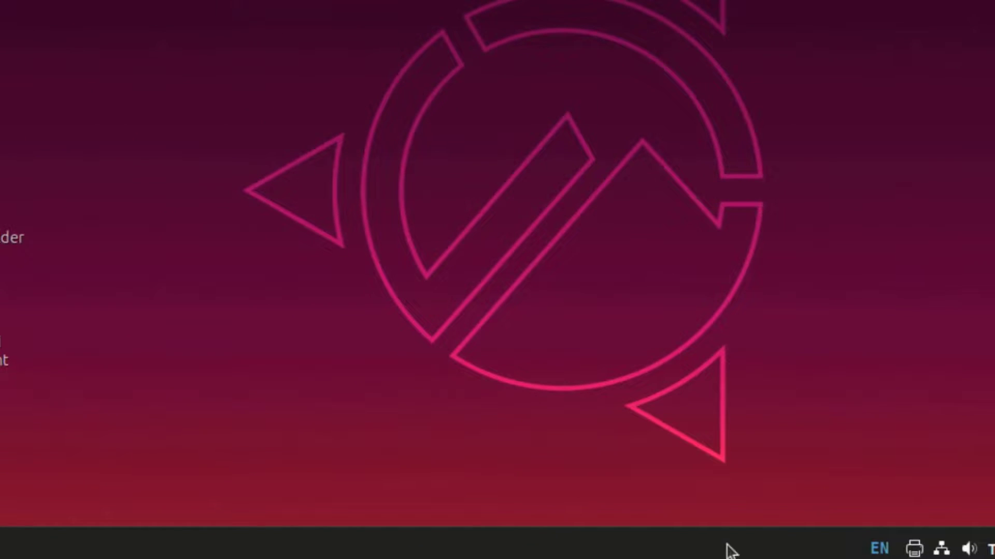
right_click(731, 550)
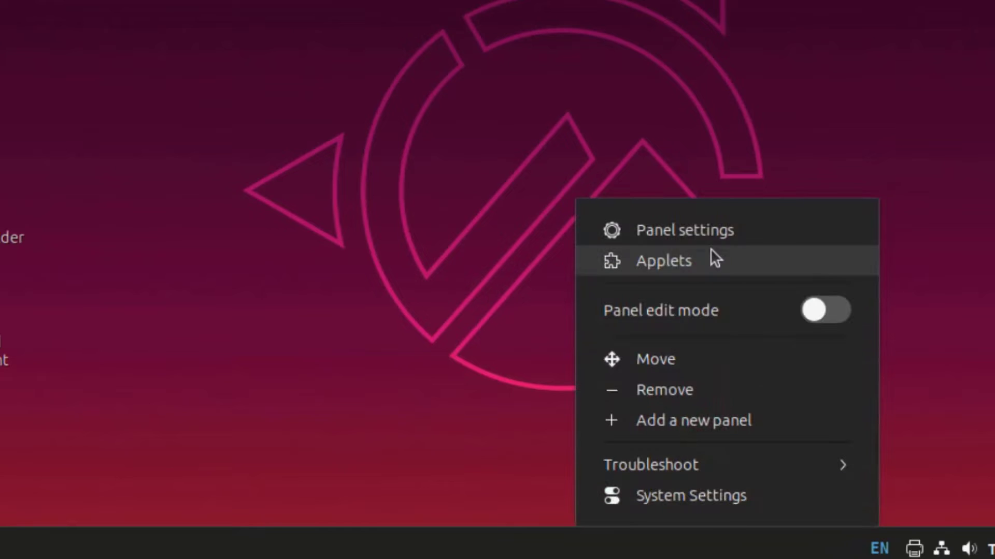
click(664, 232)
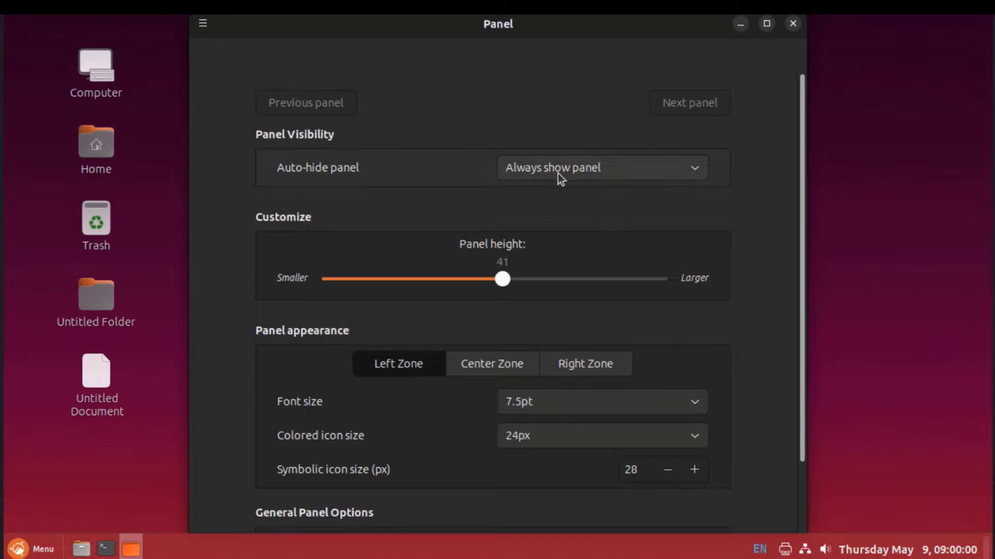
click(559, 174)
click(550, 153)
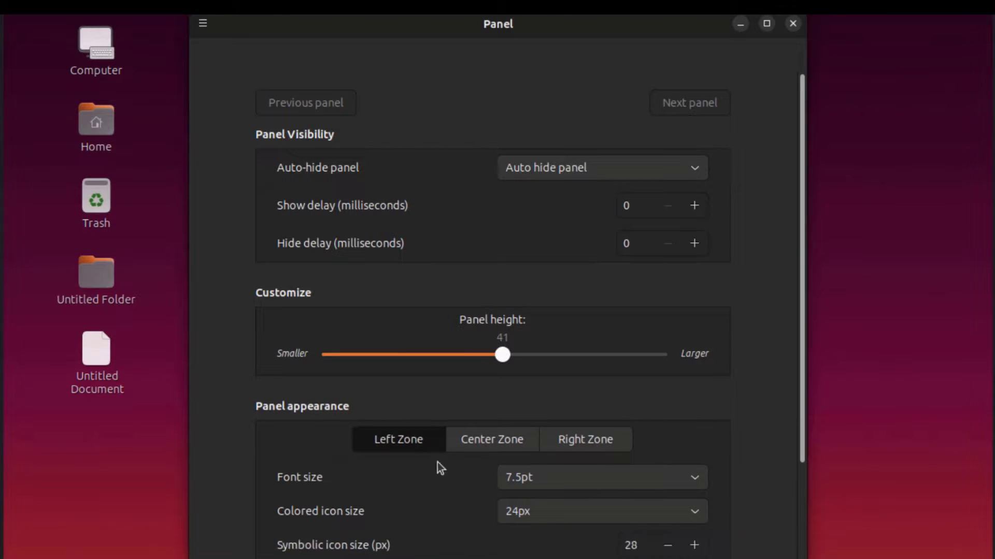
click(596, 179)
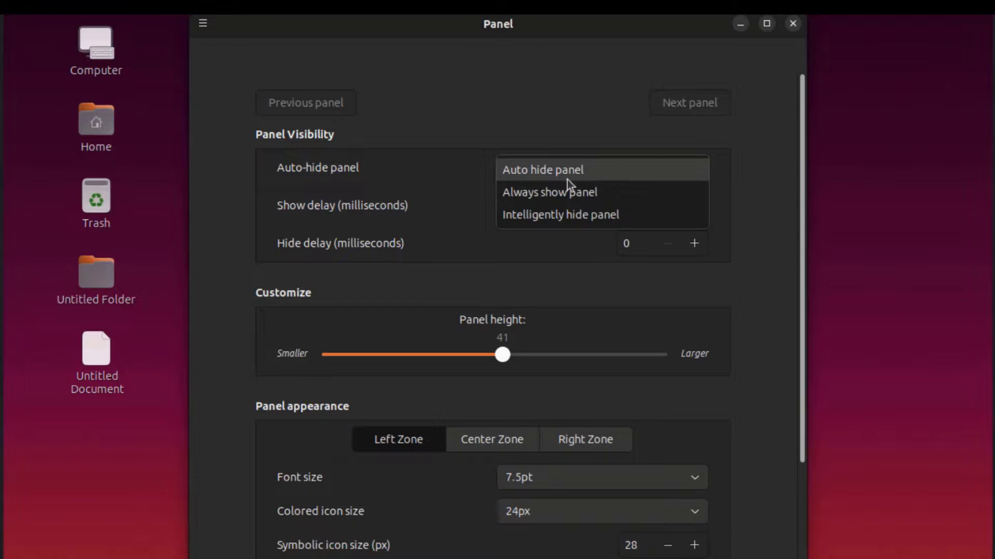
click(564, 191)
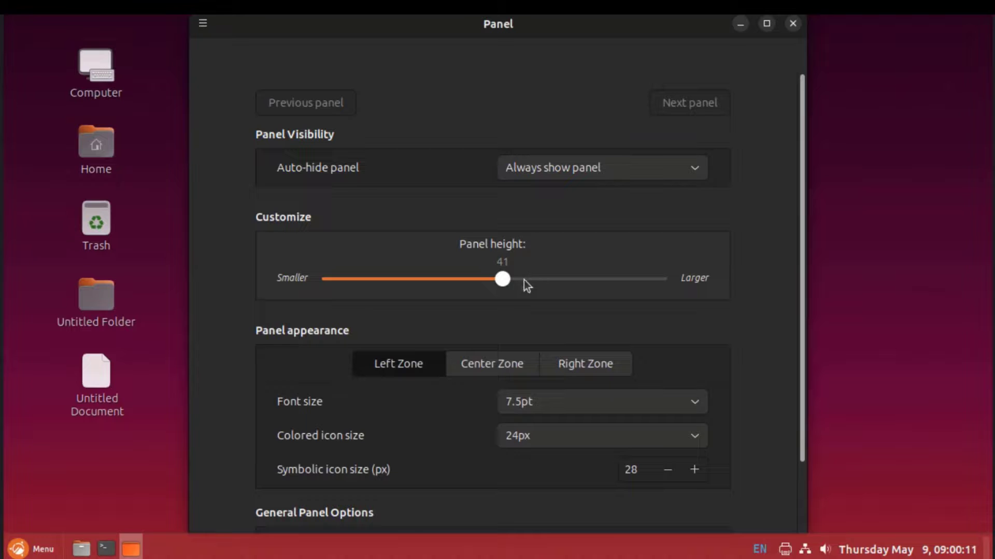
drag(583, 276, 609, 282)
drag(508, 276, 495, 280)
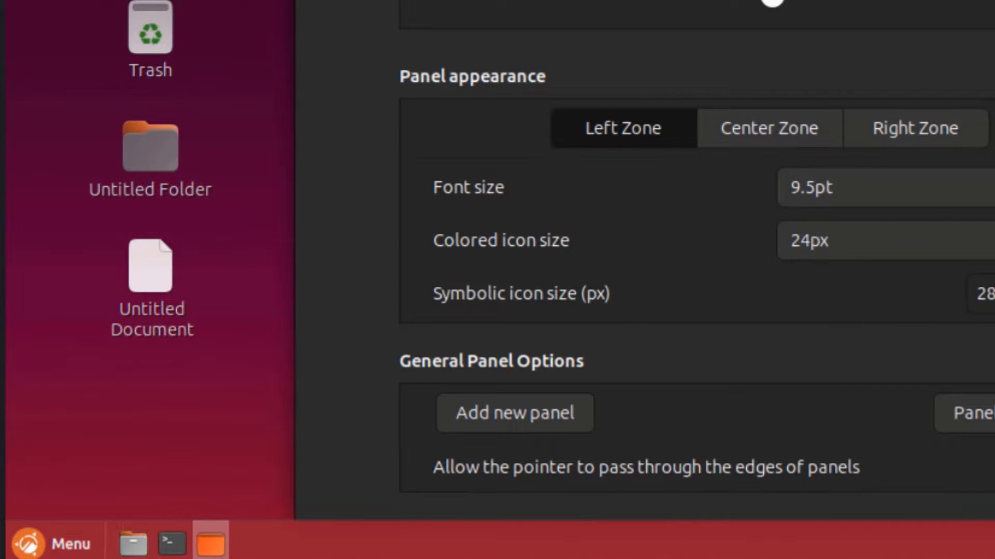
Set the Left Zone font size to 9.5pt after trying 12.0pt, and enlarge its symbolic icons
click(873, 197)
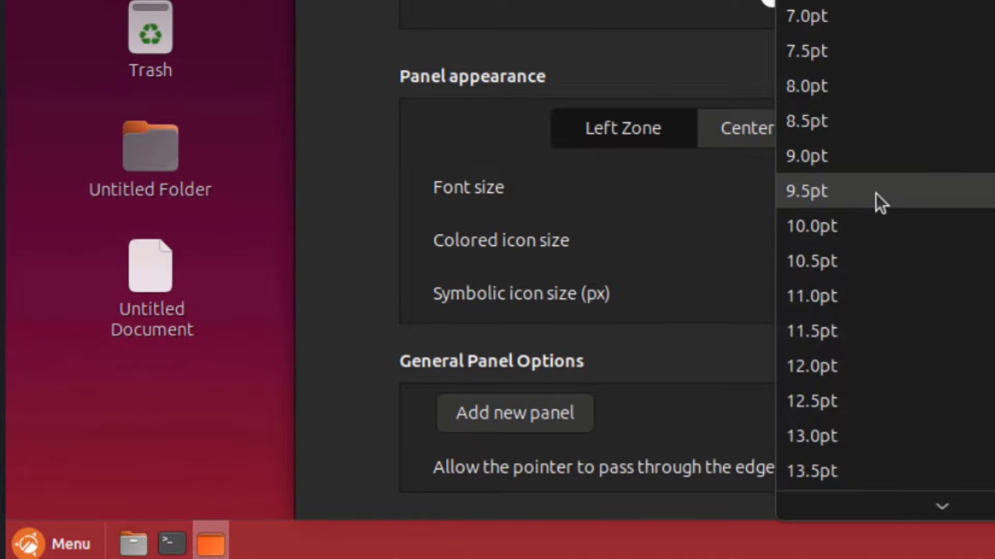
click(801, 364)
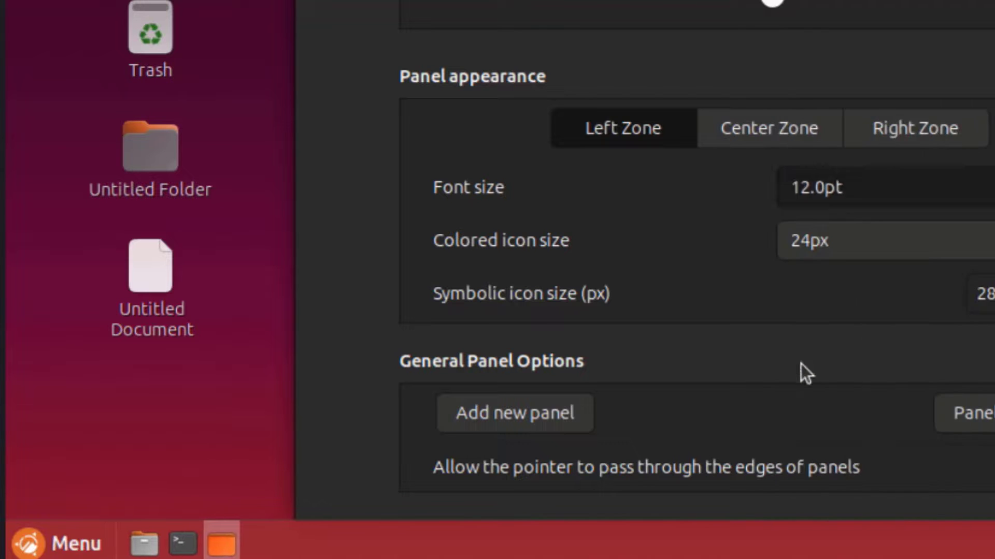
click(847, 191)
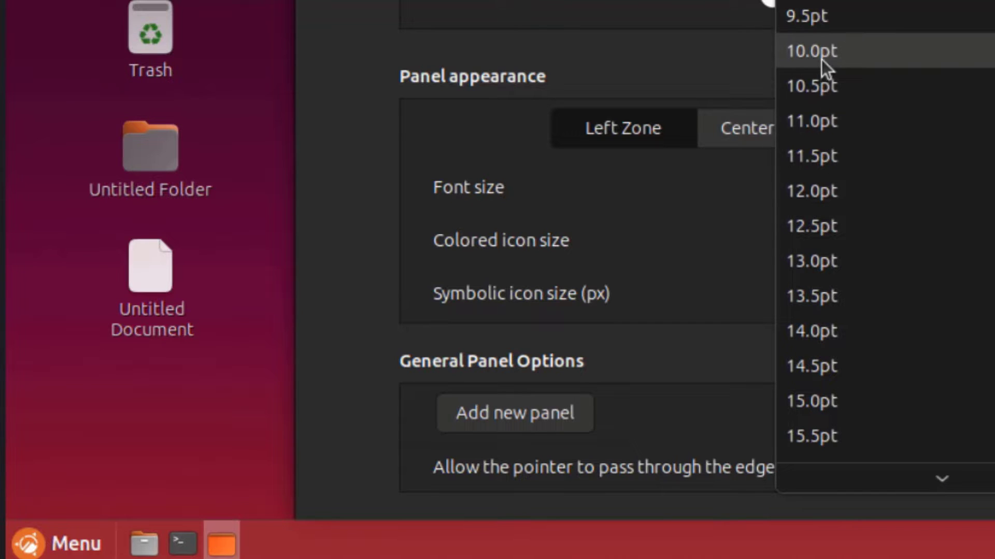
click(822, 23)
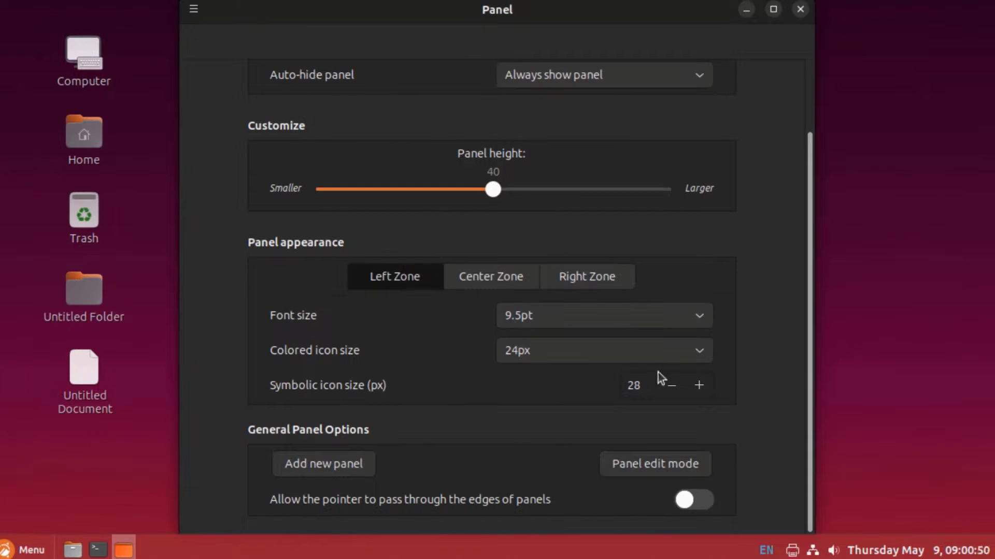
drag(698, 385, 698, 385)
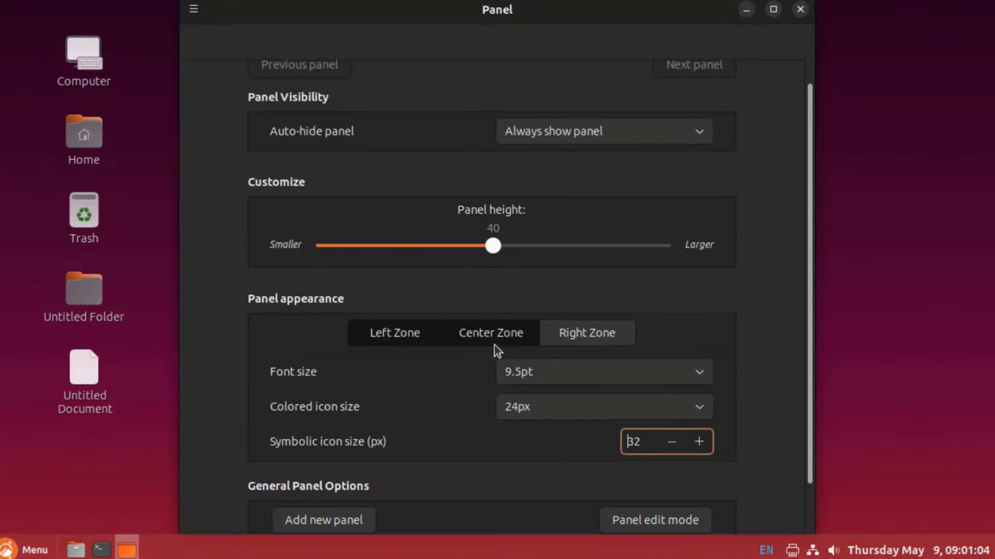
Review the Center, Right and Left Zone appearance settings, then turn on panel edit mode
click(495, 342)
click(571, 334)
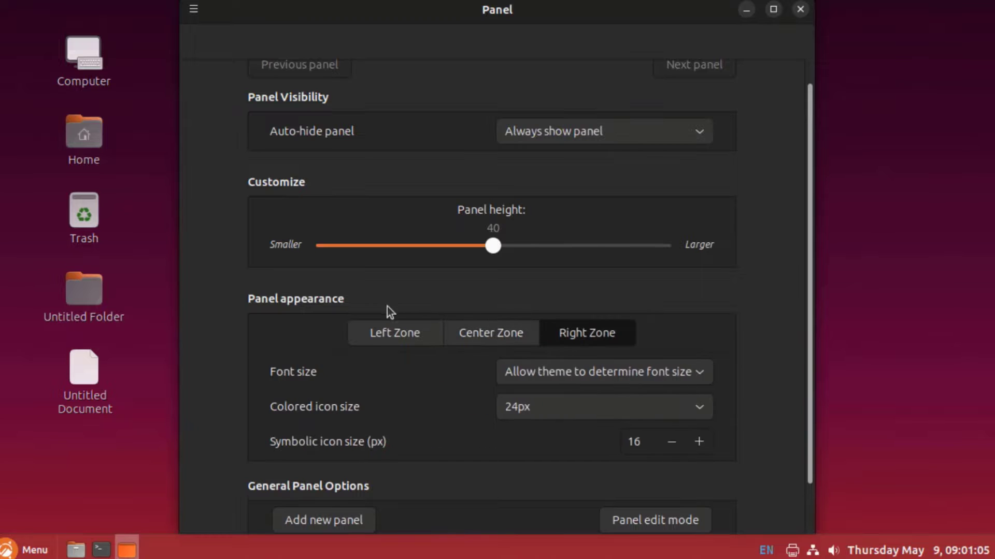
click(395, 331)
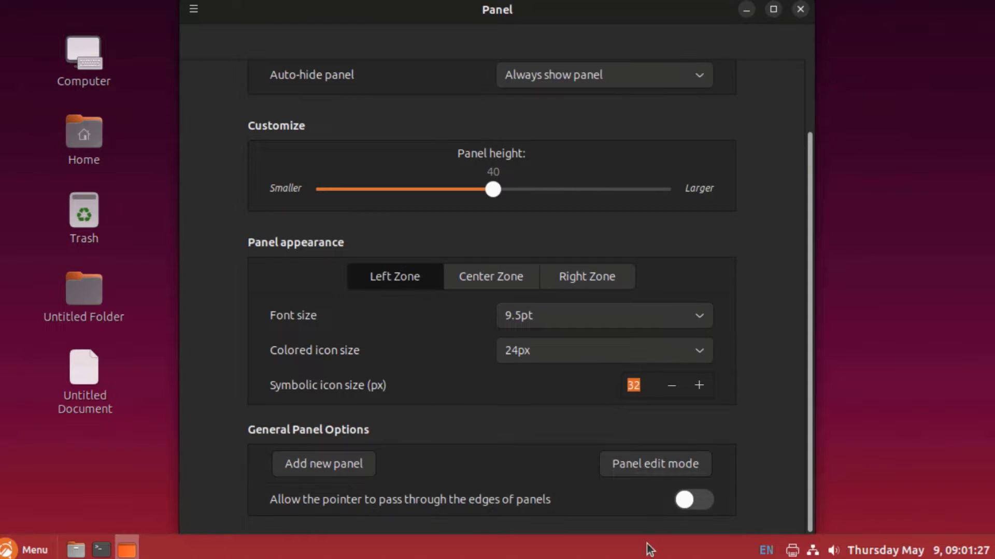
click(649, 468)
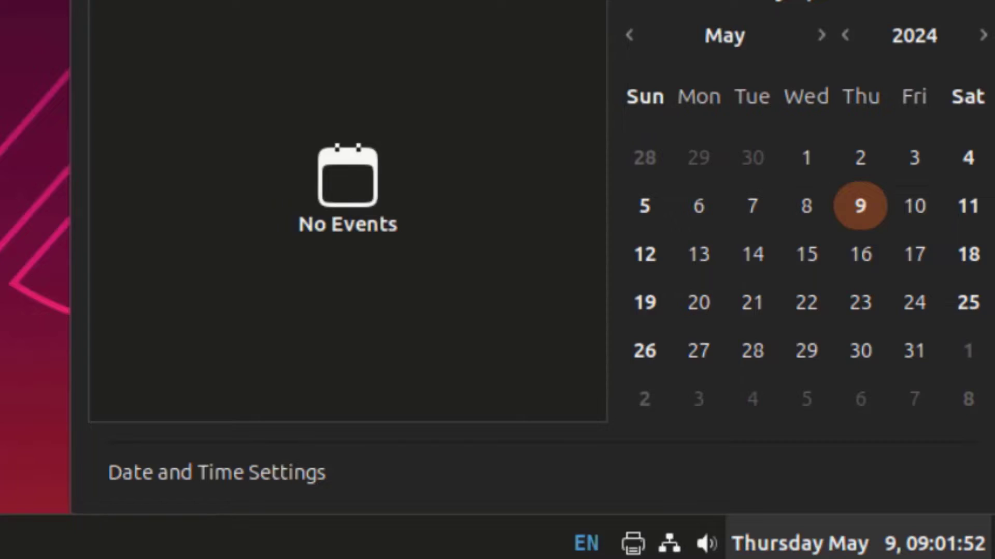
Show the month calendar, the sound menu's launchable media players, and the available printers
key(Escape)
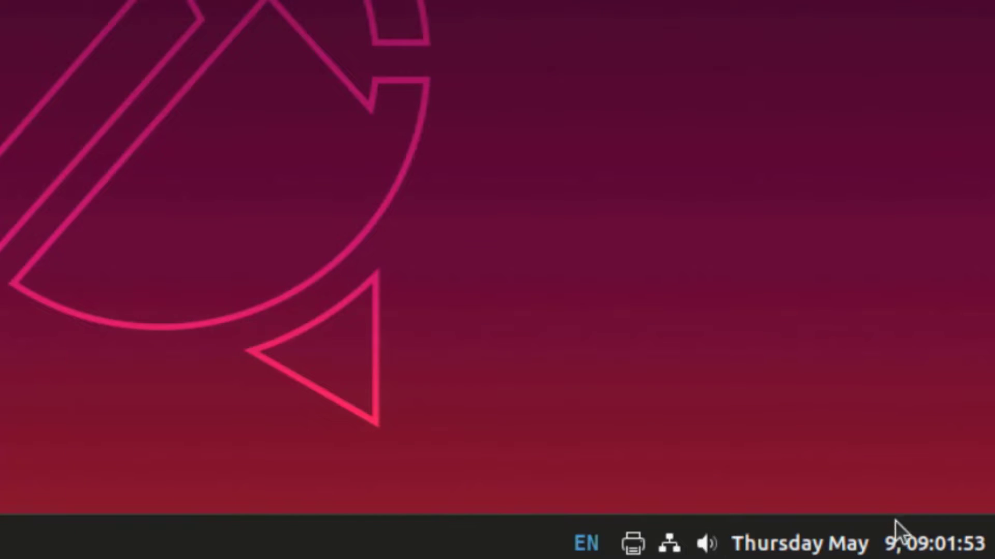
click(894, 542)
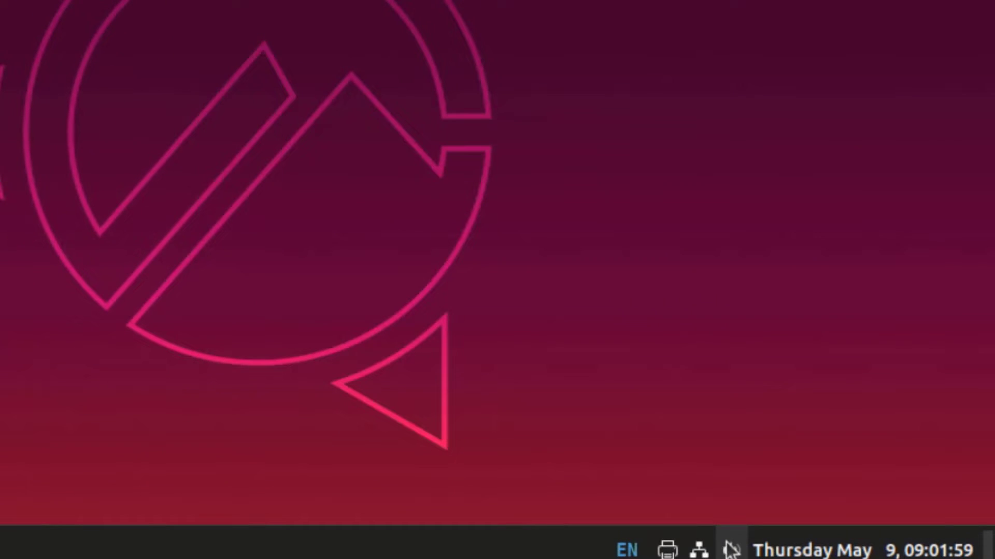
click(731, 549)
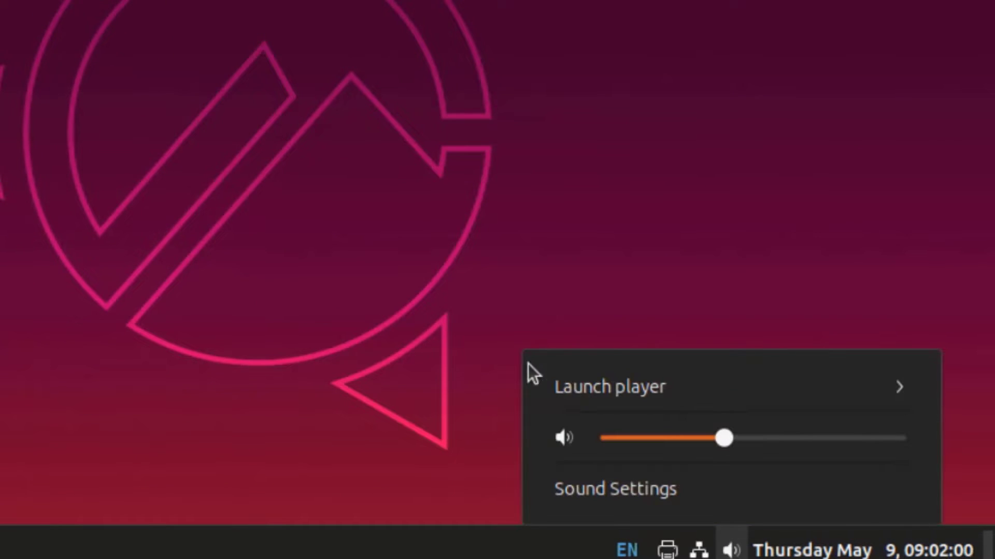
click(785, 393)
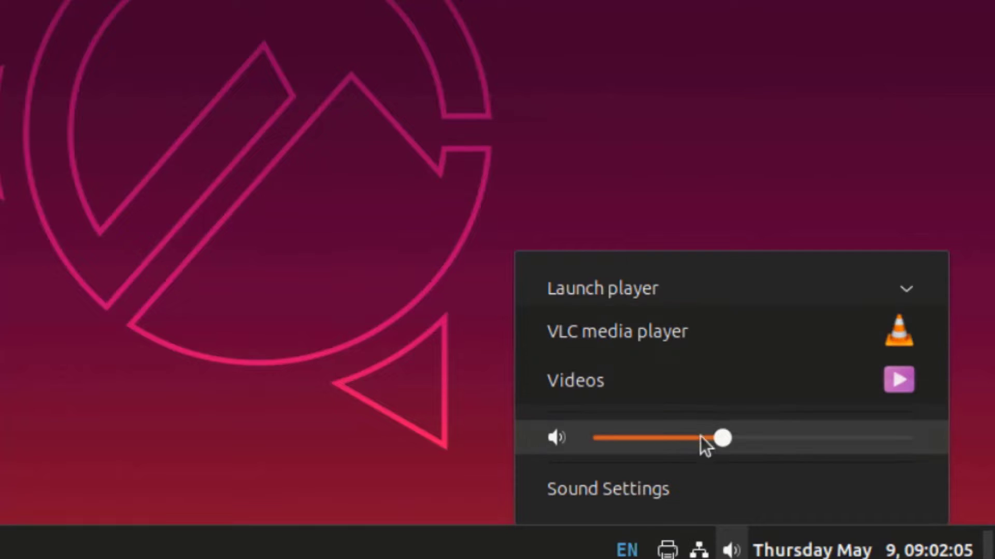
click(671, 489)
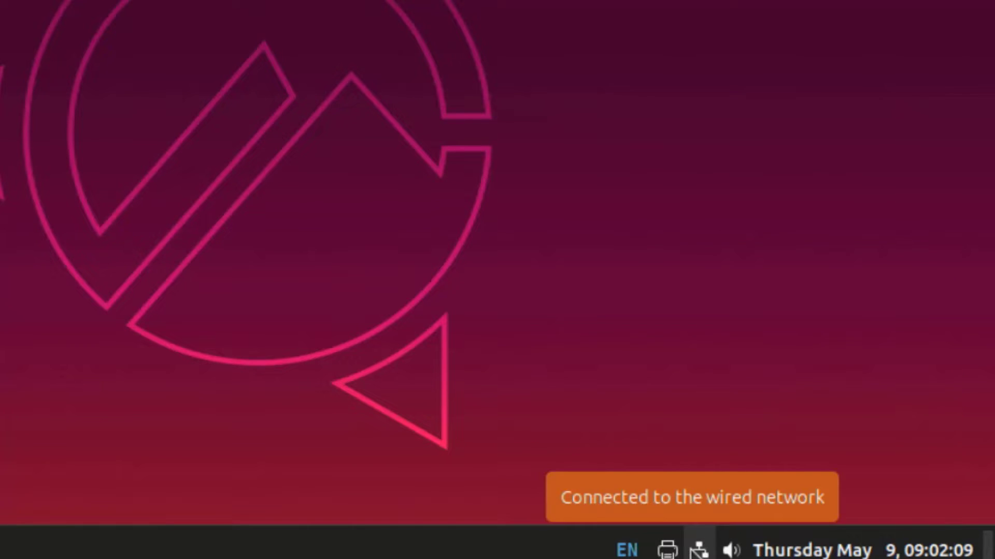
click(668, 550)
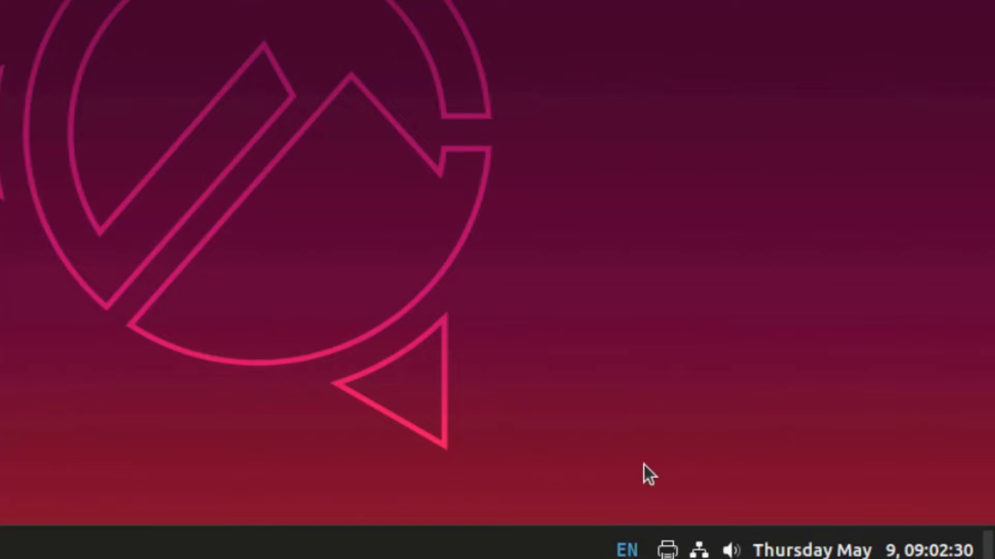
Open IBus Preferences' Input Method tab and cancel adding a language
right_click(633, 552)
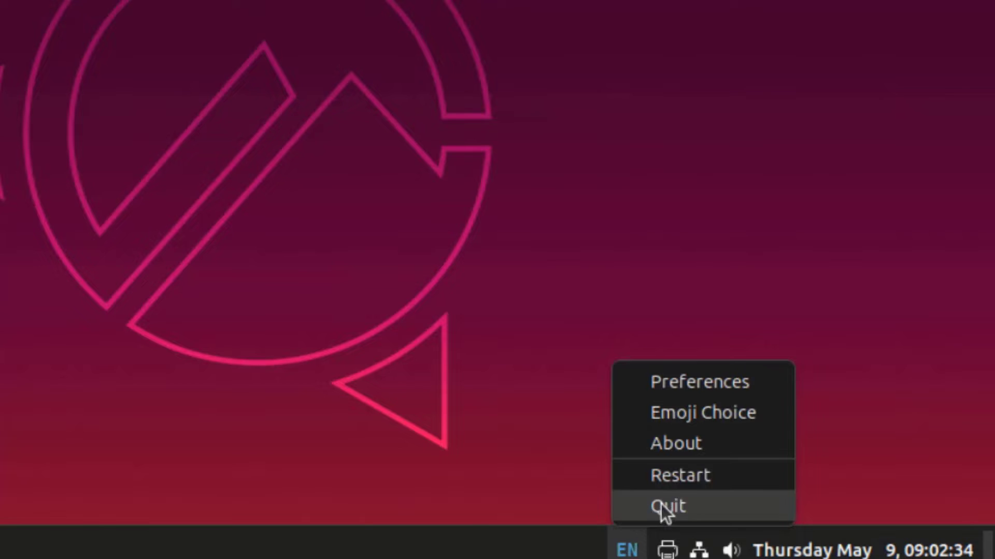
click(684, 388)
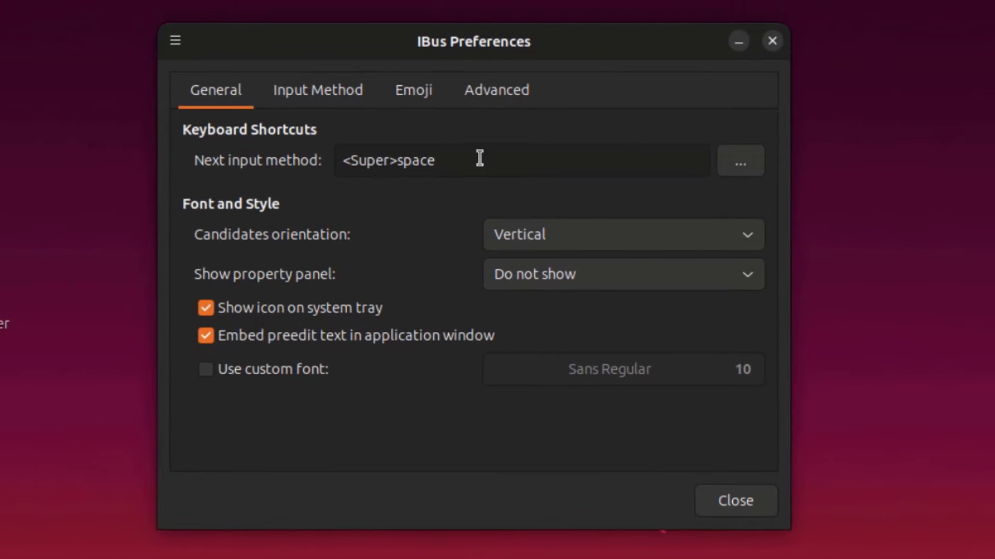
click(331, 101)
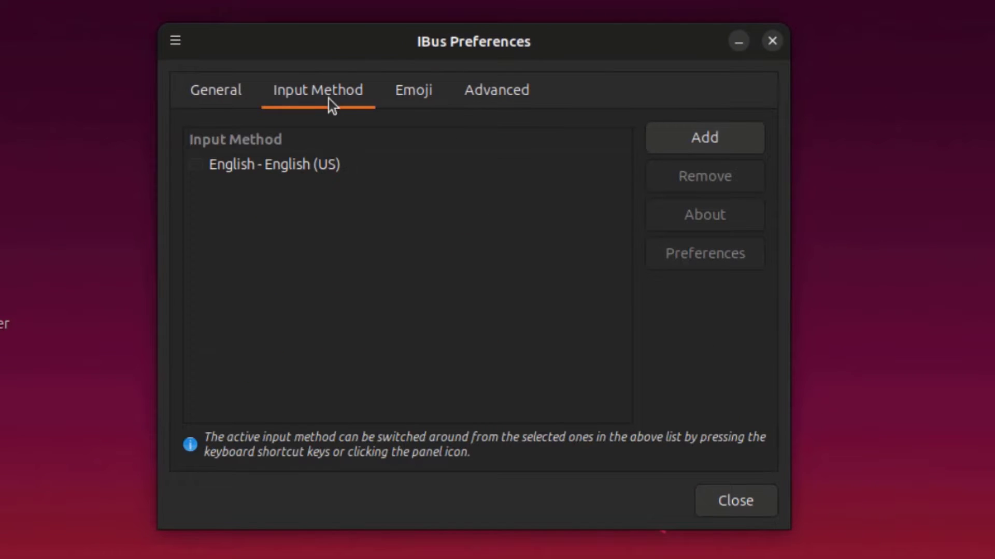
click(669, 139)
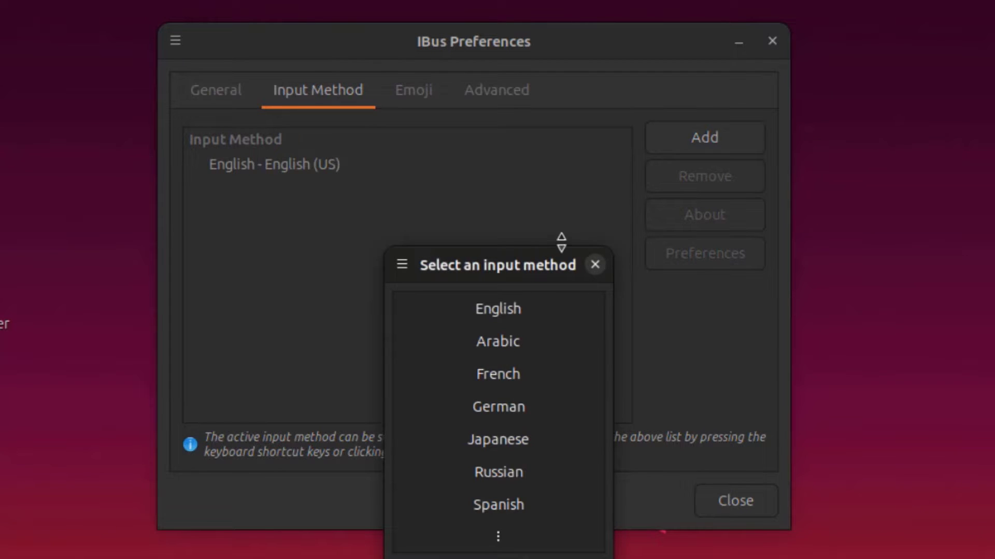
drag(553, 258, 551, 139)
key(Escape)
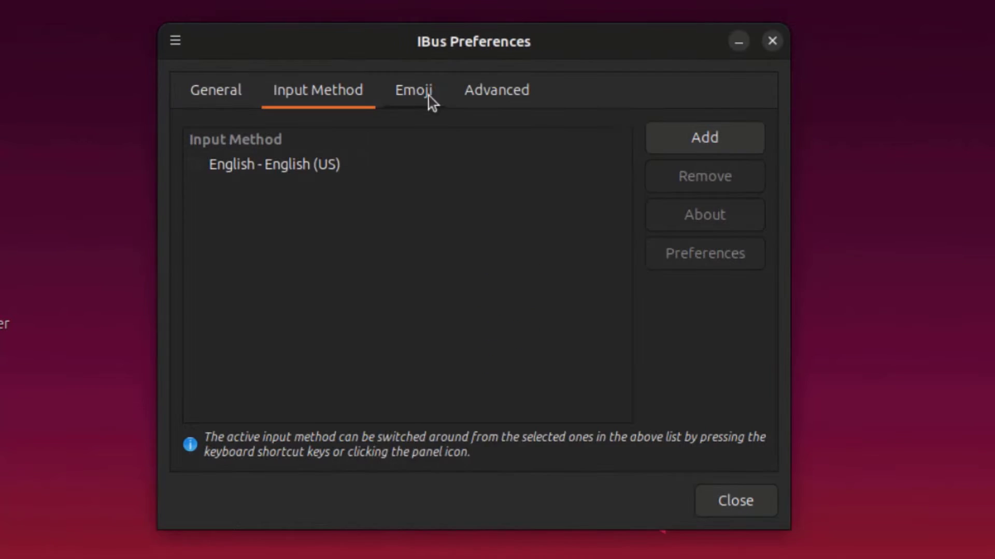
View the Emoji and Advanced settings, then close IBus Preferences
click(428, 95)
click(496, 91)
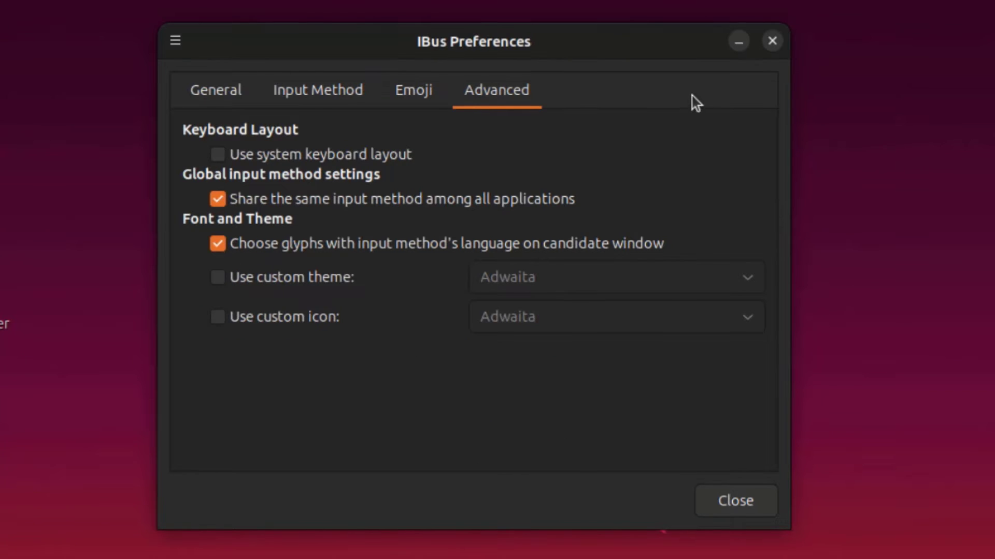
click(772, 40)
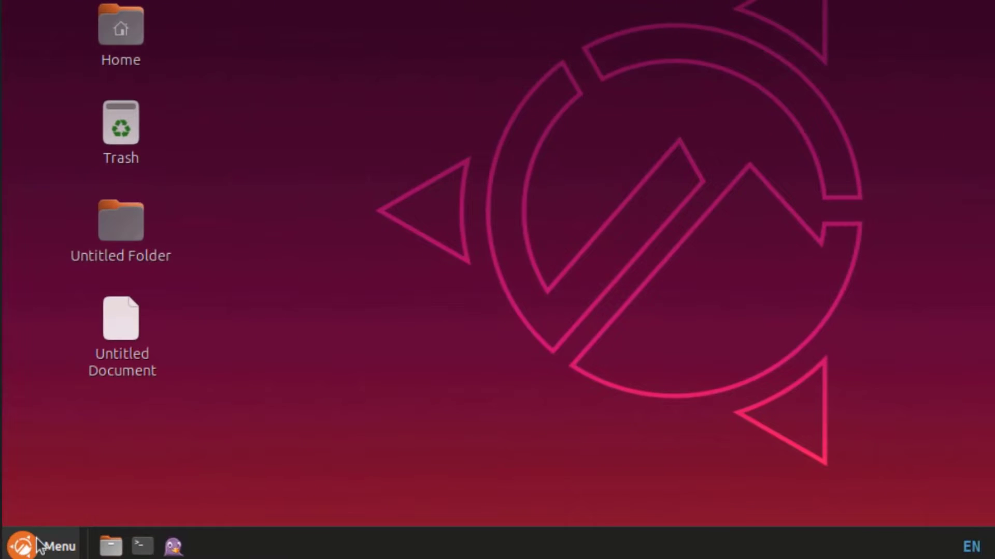
Launch Pidgin from the menu favourites, browse Buddies, Accounts, Tools and Help, and open About Pidgin
click(40, 546)
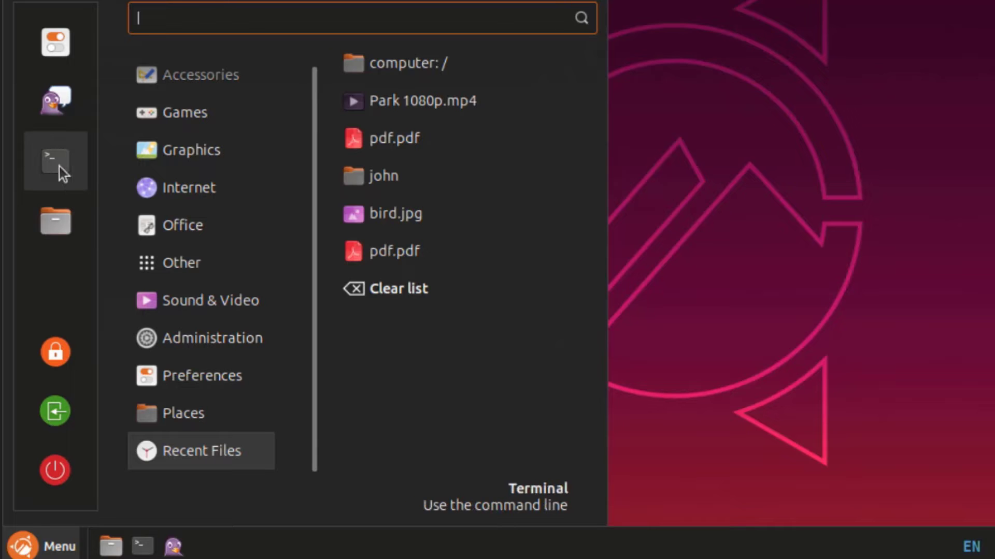
click(56, 104)
click(253, 93)
click(268, 93)
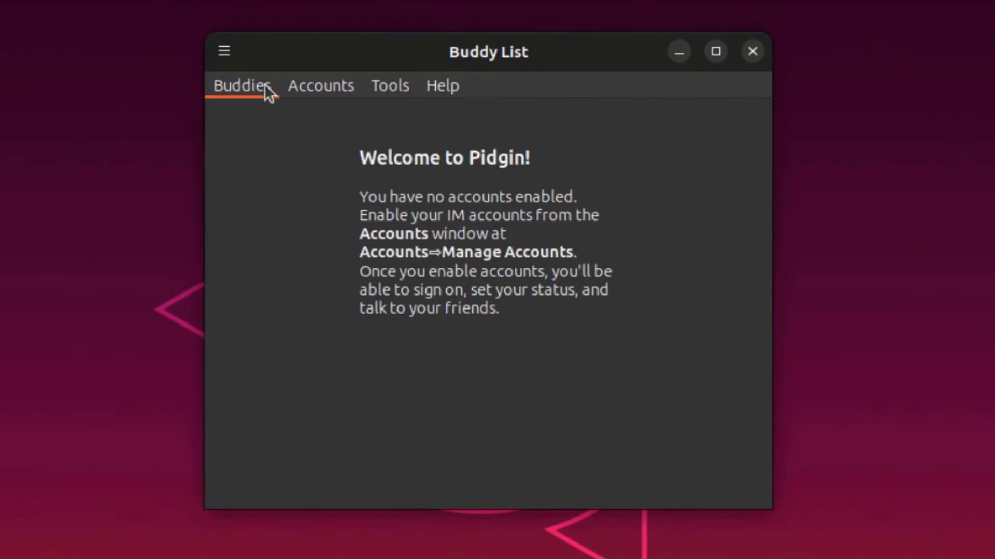
click(268, 93)
mouse_move(306, 93)
click(342, 92)
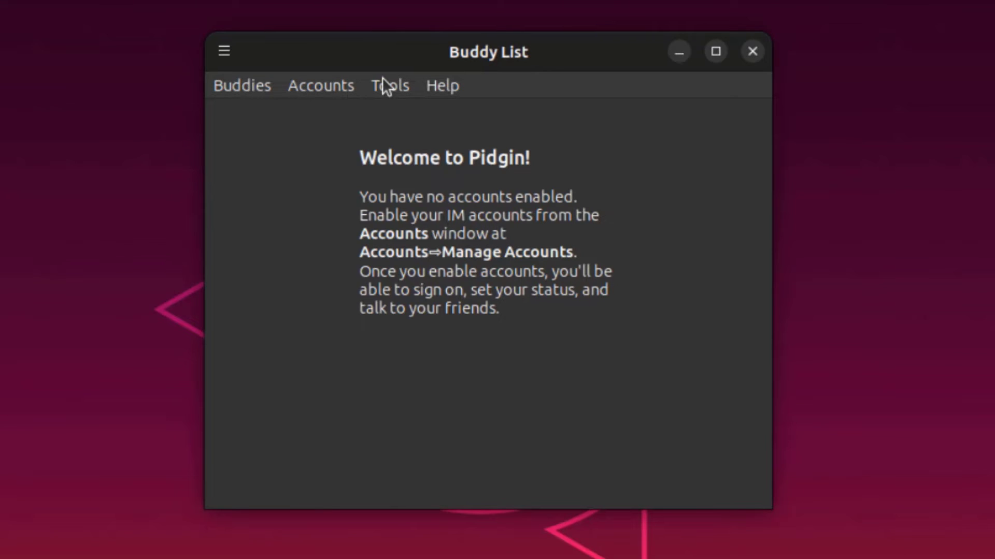
click(384, 87)
mouse_move(425, 87)
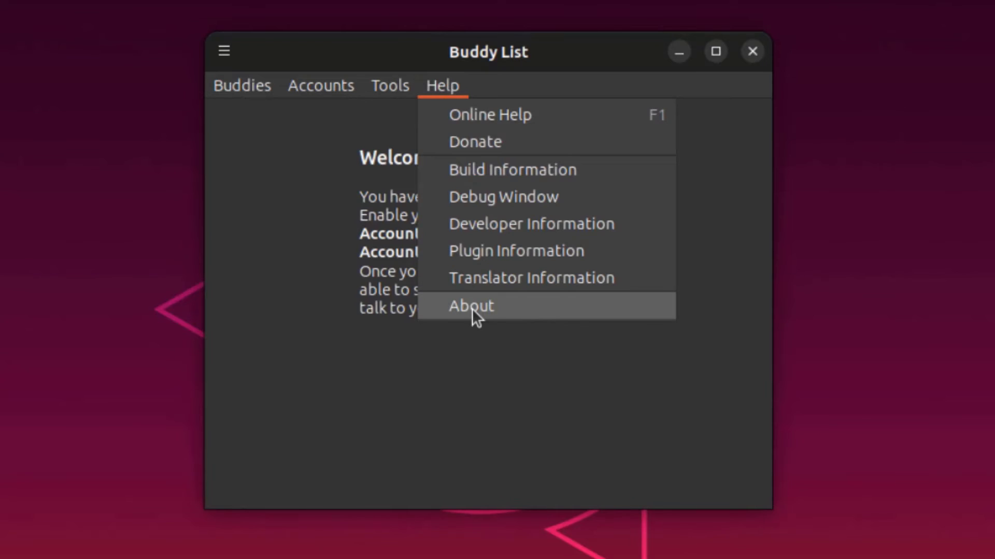
click(471, 306)
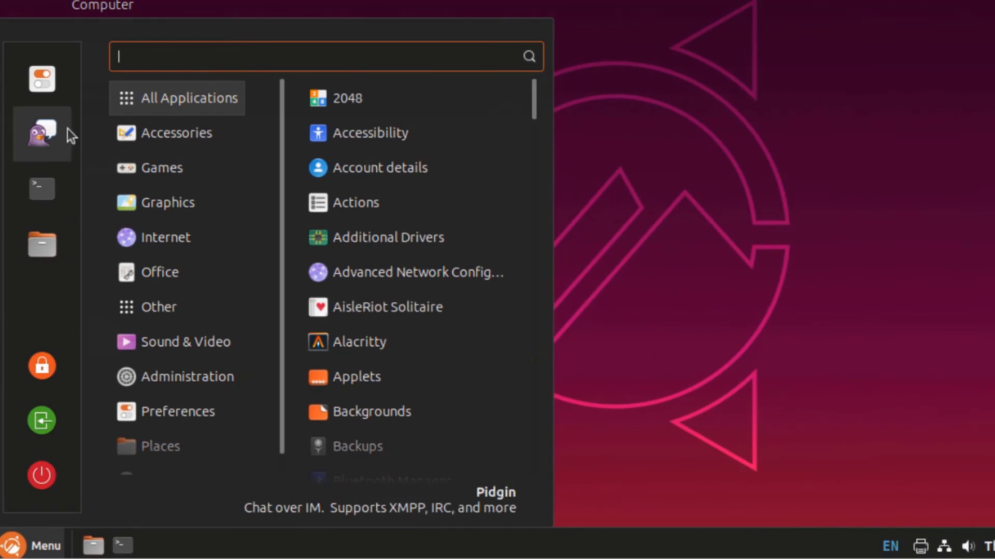
Open Users and Groups from System Settings and authenticate with the account password
click(40, 78)
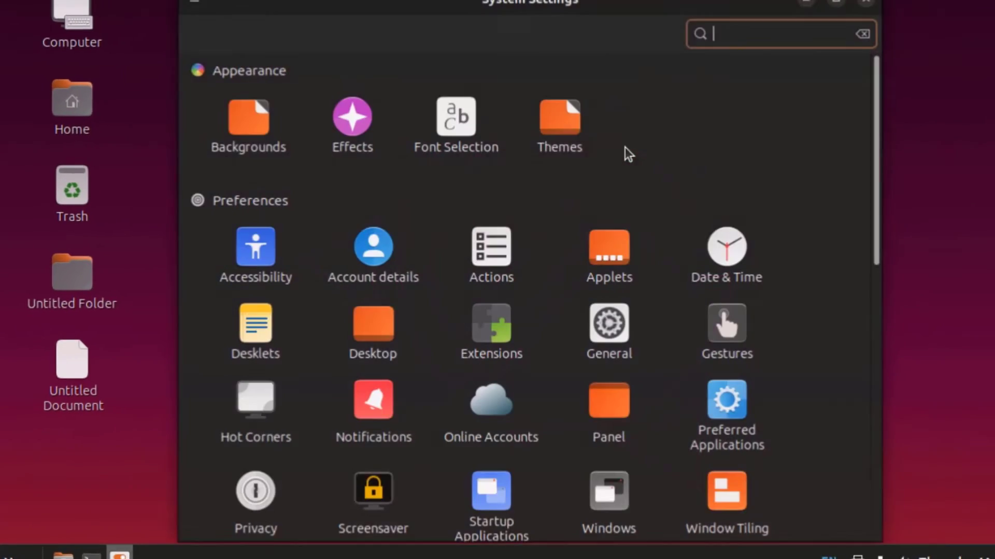
scroll(833, 268, down, 4)
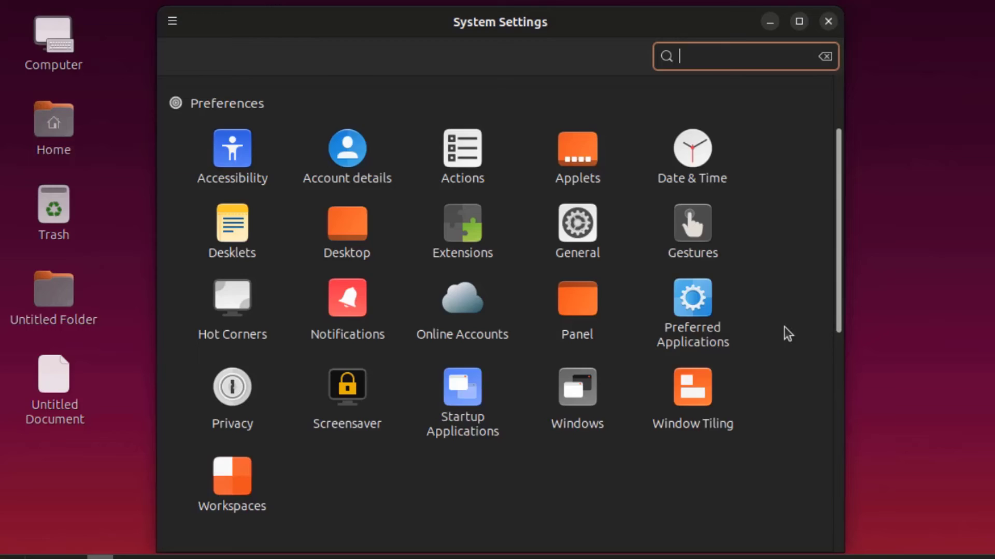
scroll(784, 326, down, 5)
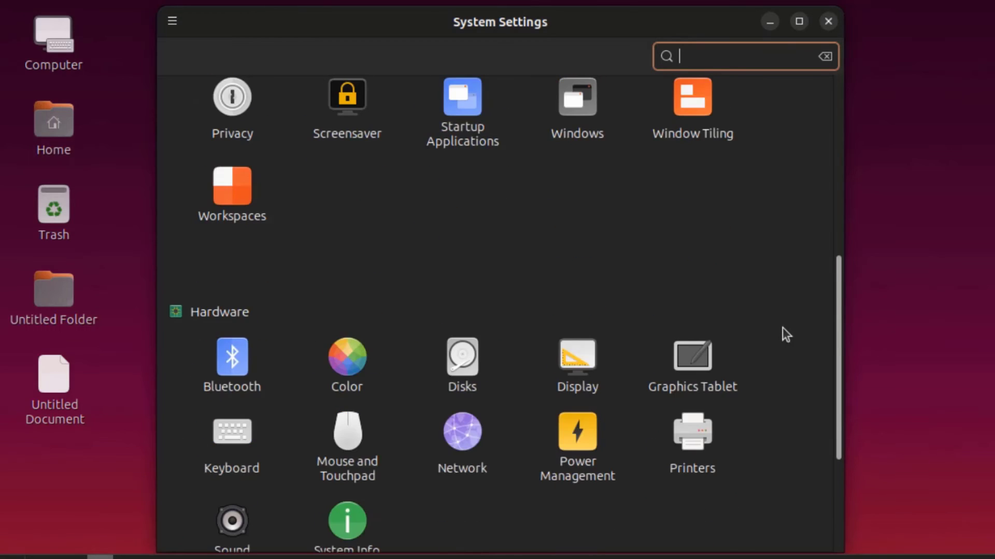
scroll(786, 334, down, 3)
scroll(782, 327, down, 2)
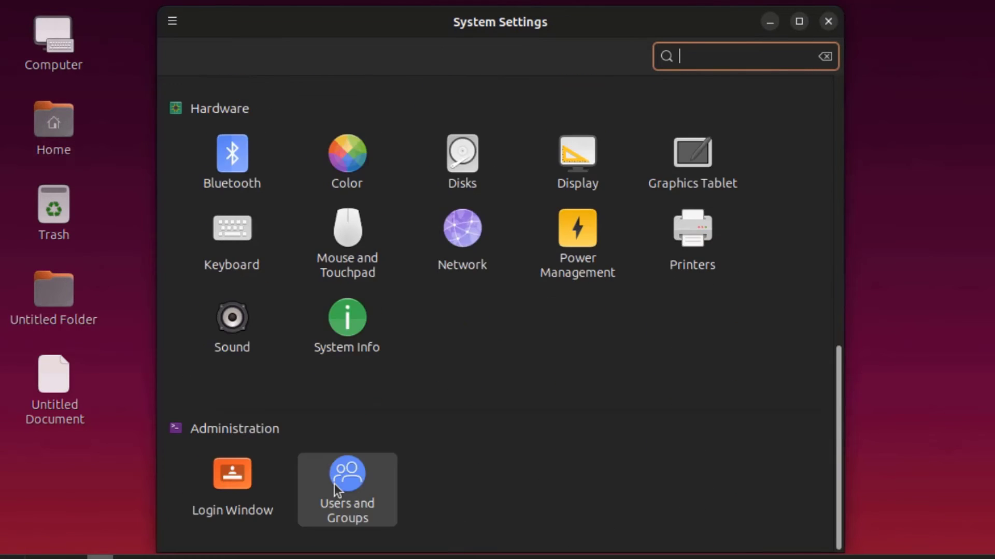
click(342, 487)
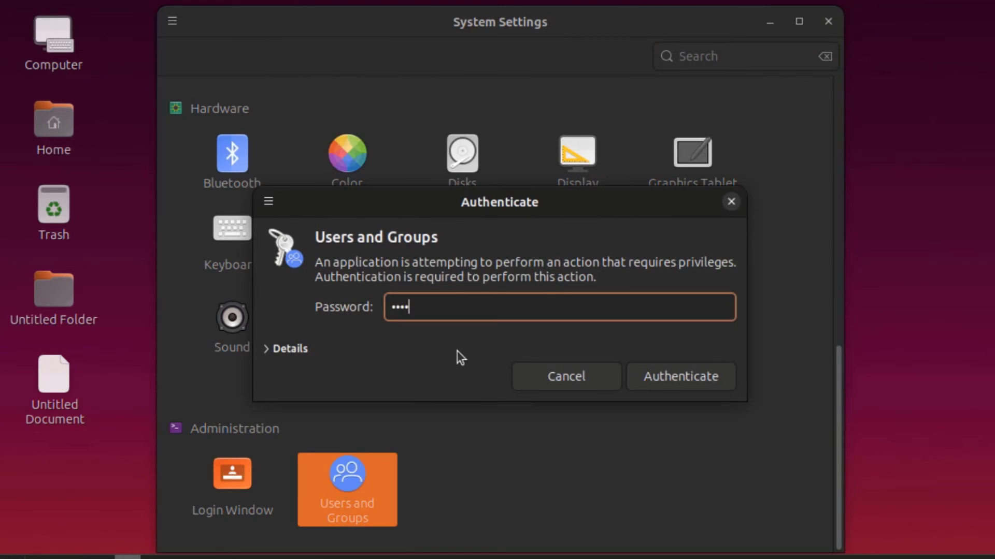
key(Return)
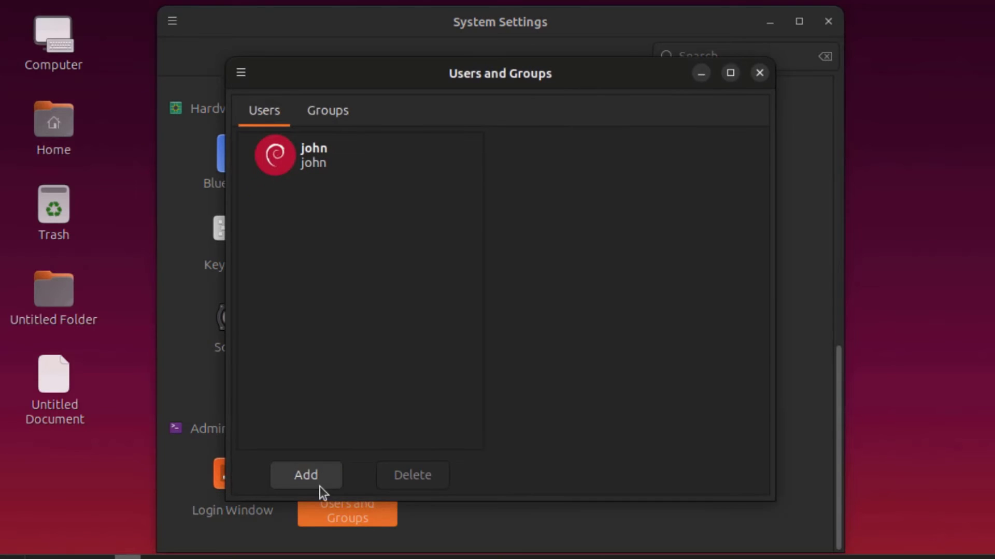
Start adding a user, view the account type choices, then cancel and close the window
click(319, 486)
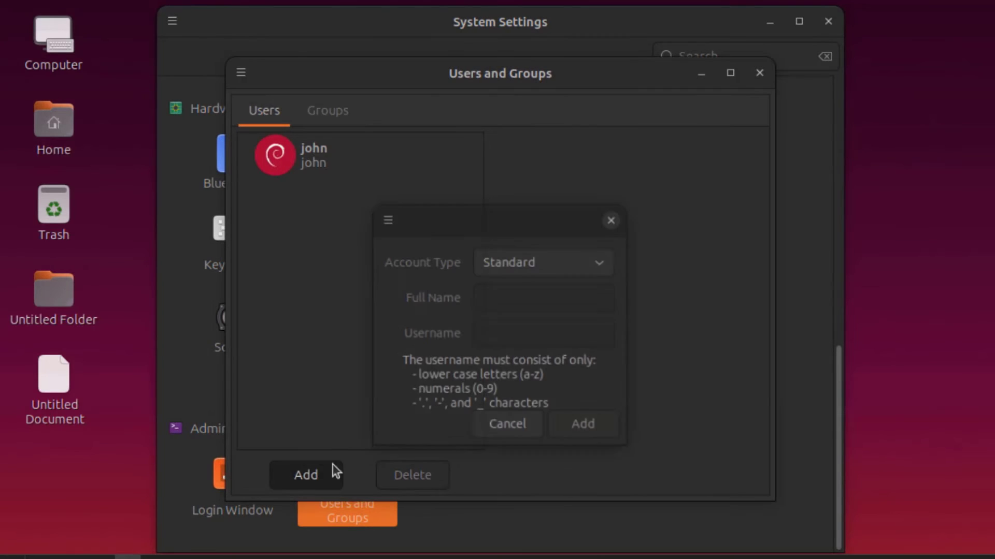
click(558, 268)
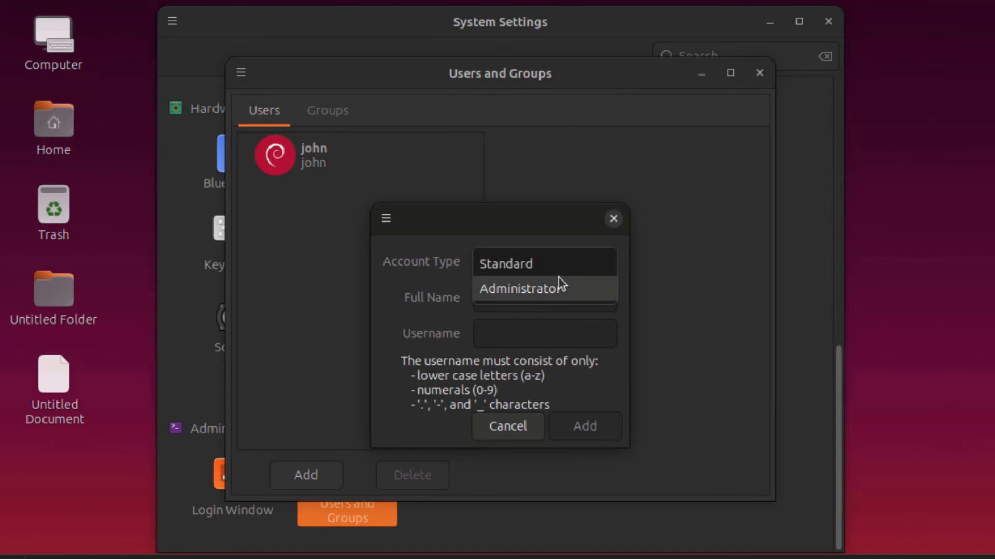
click(515, 432)
click(759, 74)
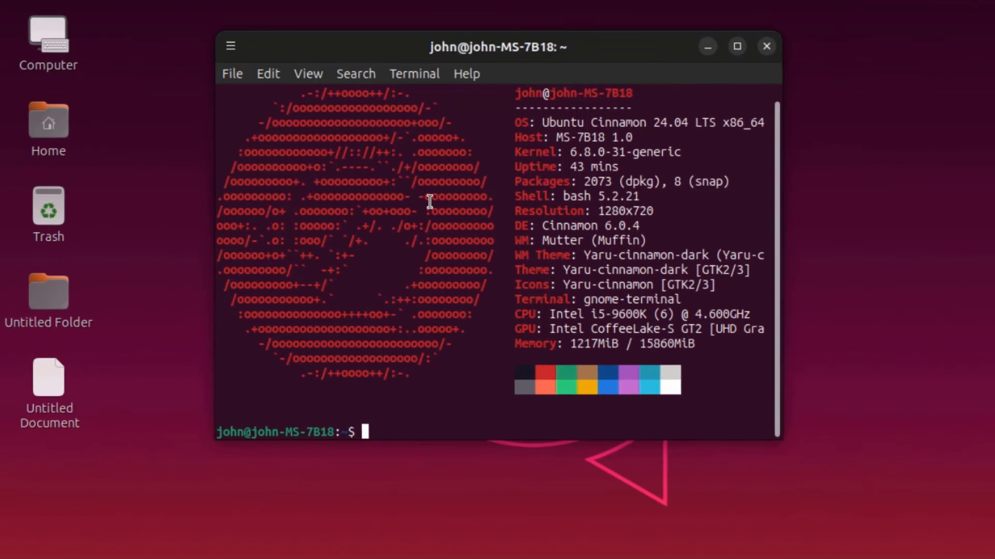